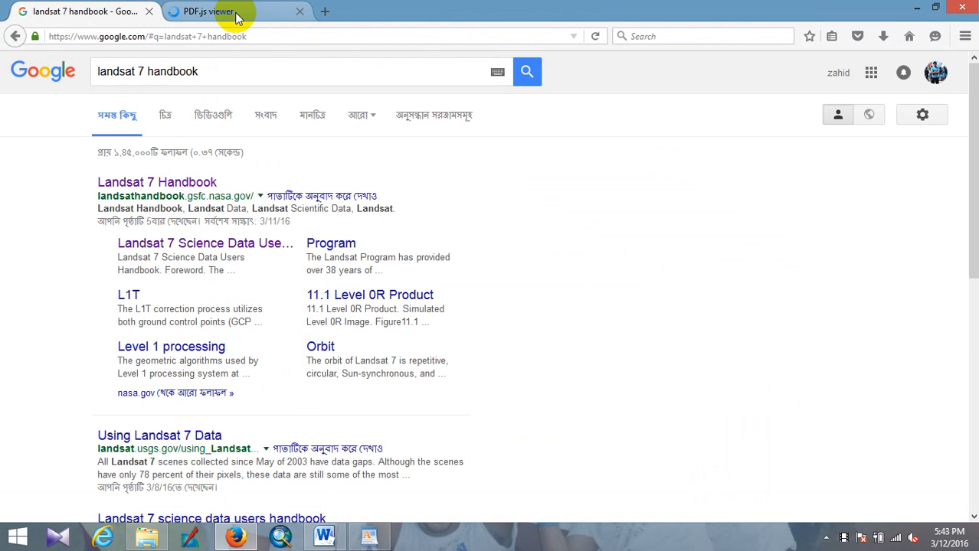
Bring up the Landsat 7 handbook PDF and set its zoom to 75%
click(235, 13)
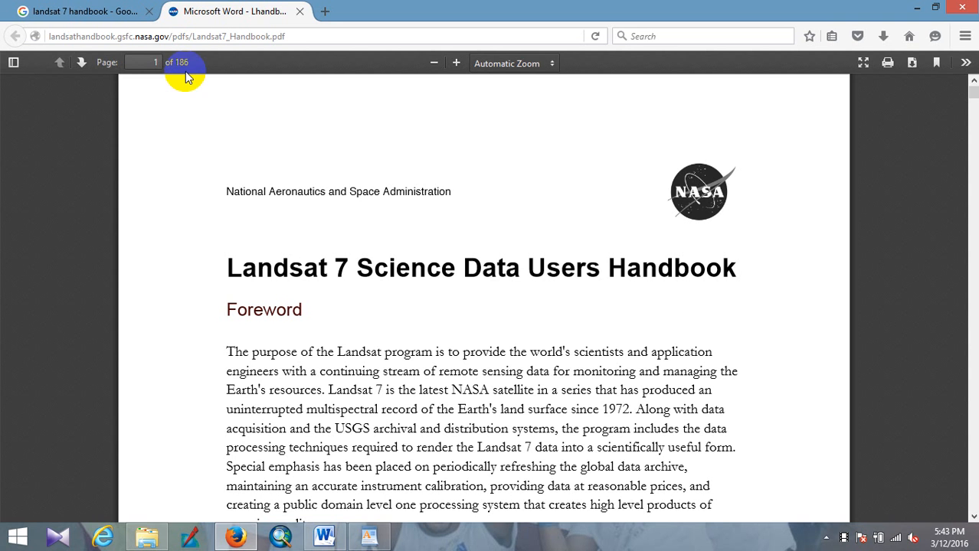
click(551, 66)
click(479, 140)
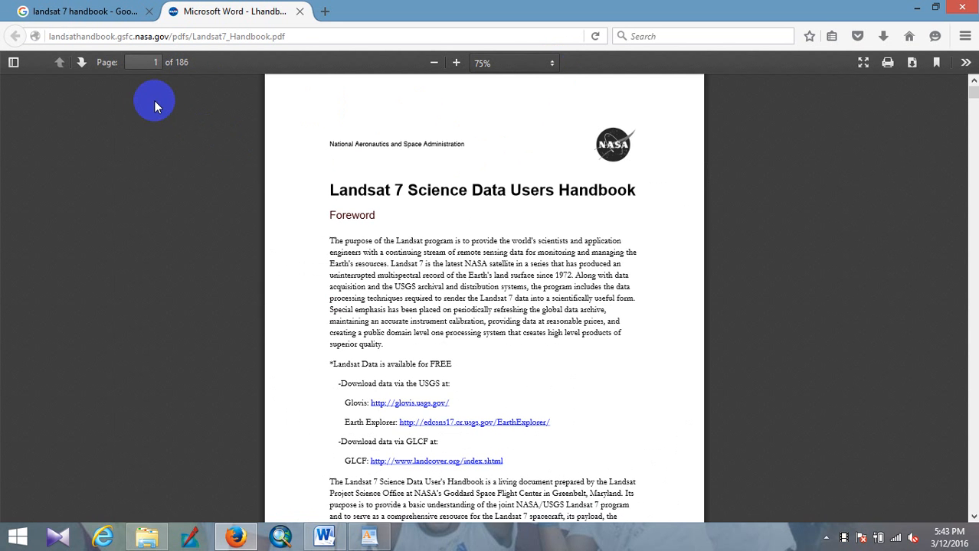
Go to page 117 of the handbook and examine the radiance, reflectance and Band 6 temperature conversion sections
click(157, 64)
click(157, 64)
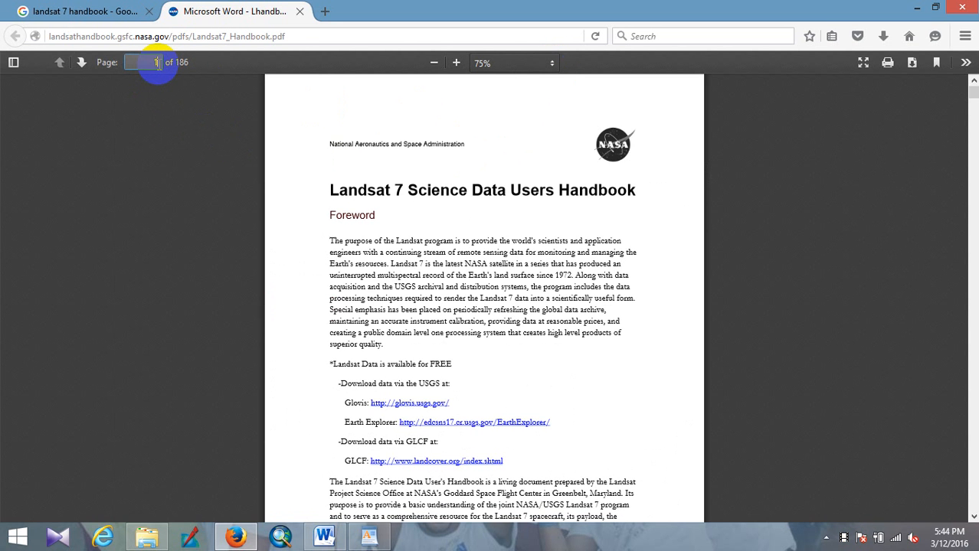
text(117)
key(Return)
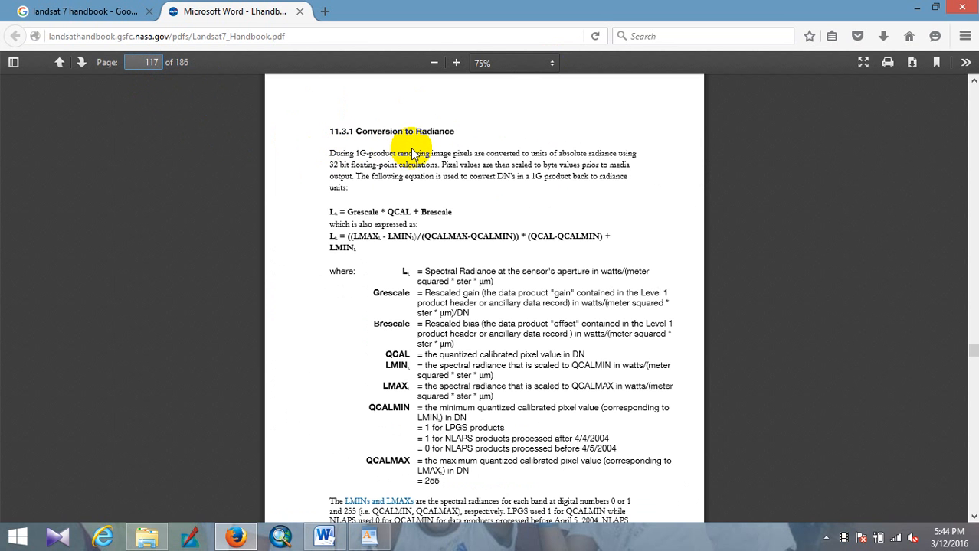
scroll(411, 153, down, 1)
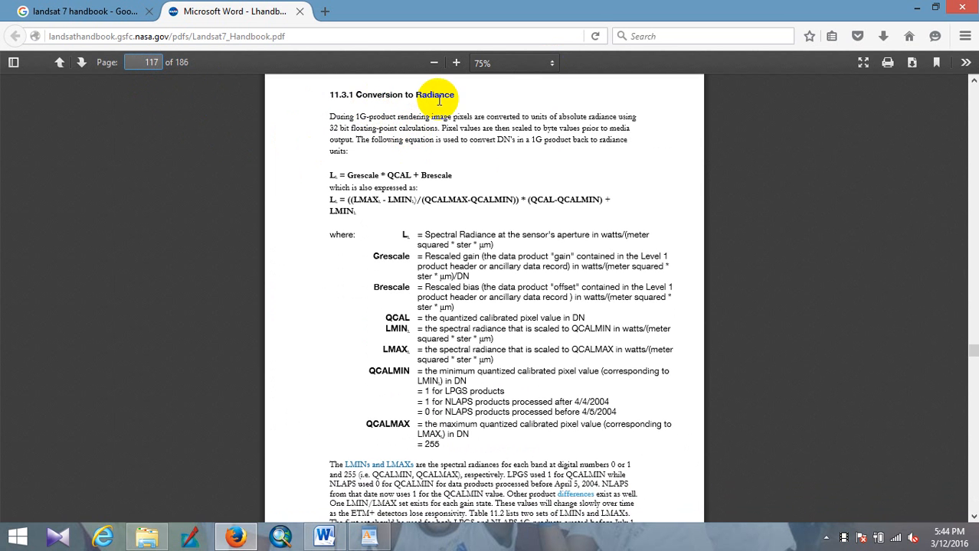
scroll(441, 105, down, 20)
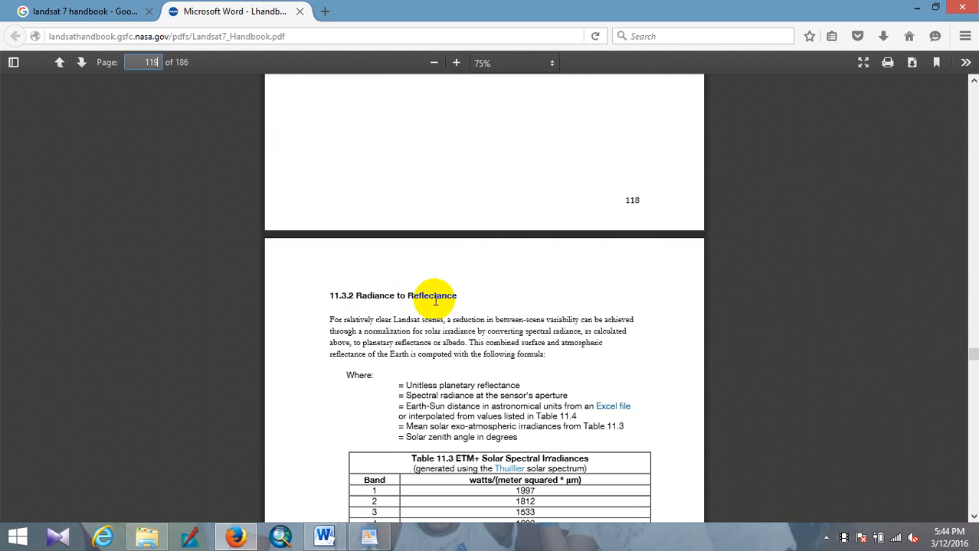
scroll(447, 301, down, 20)
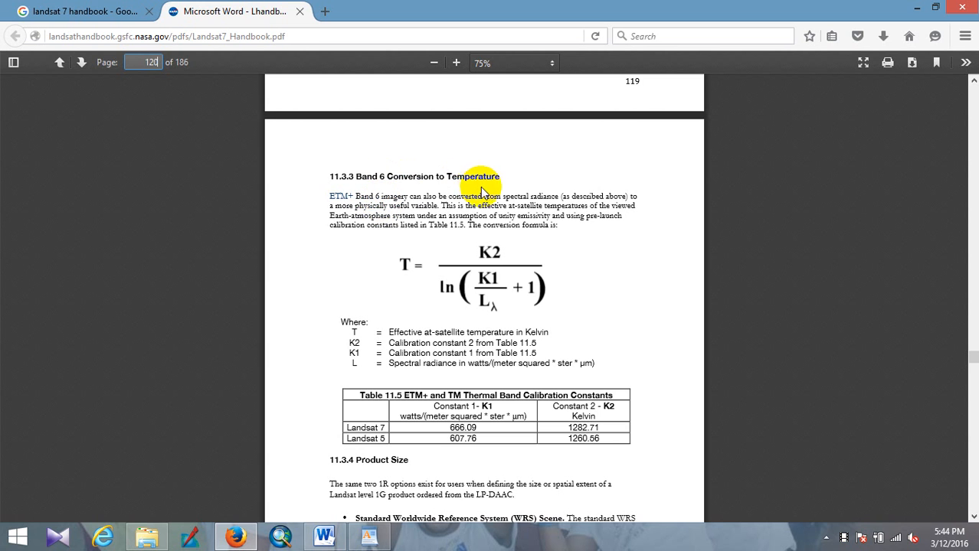
scroll(479, 187, up, 20)
scroll(533, 164, up, 10)
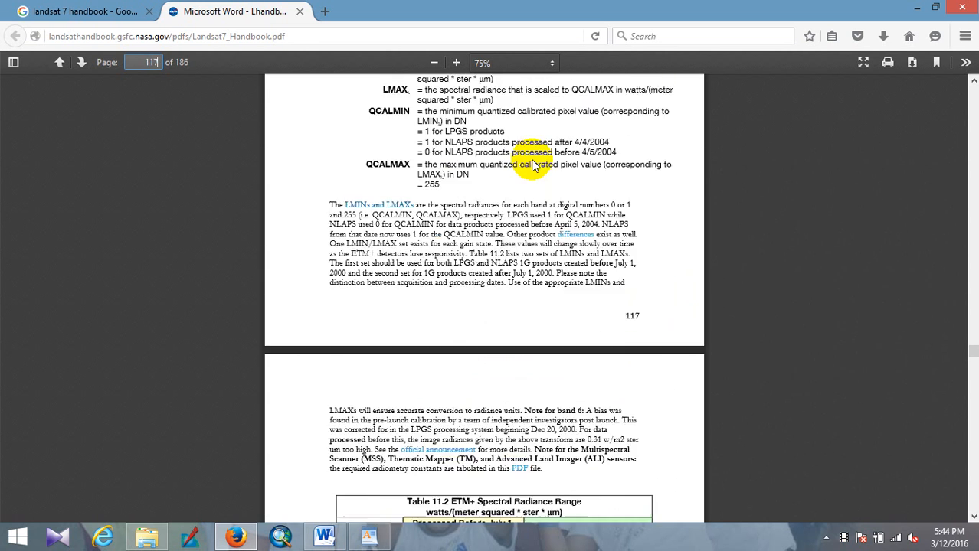
scroll(460, 173, up, 1)
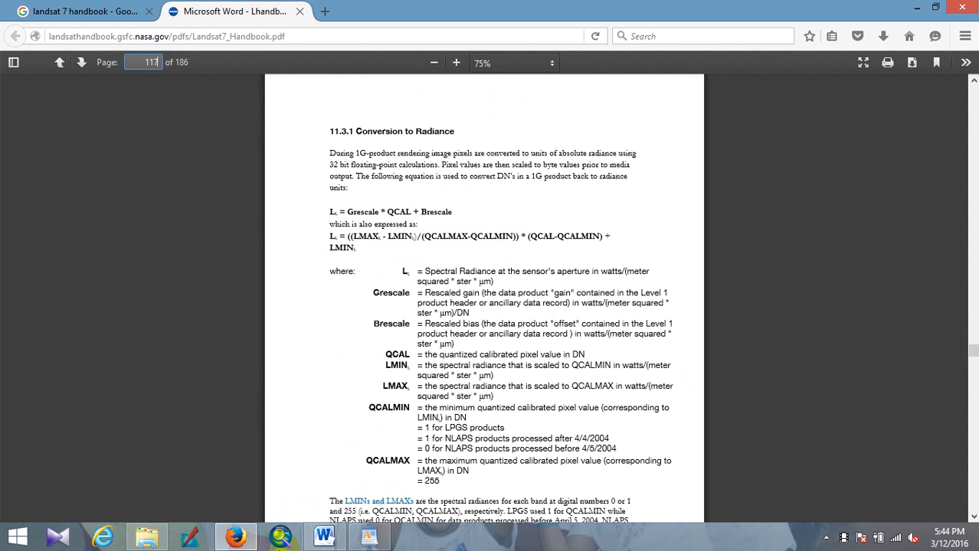
Minimize the windows covering ArcMap and dismiss its Getting Started dialog to work in the blank map
click(917, 8)
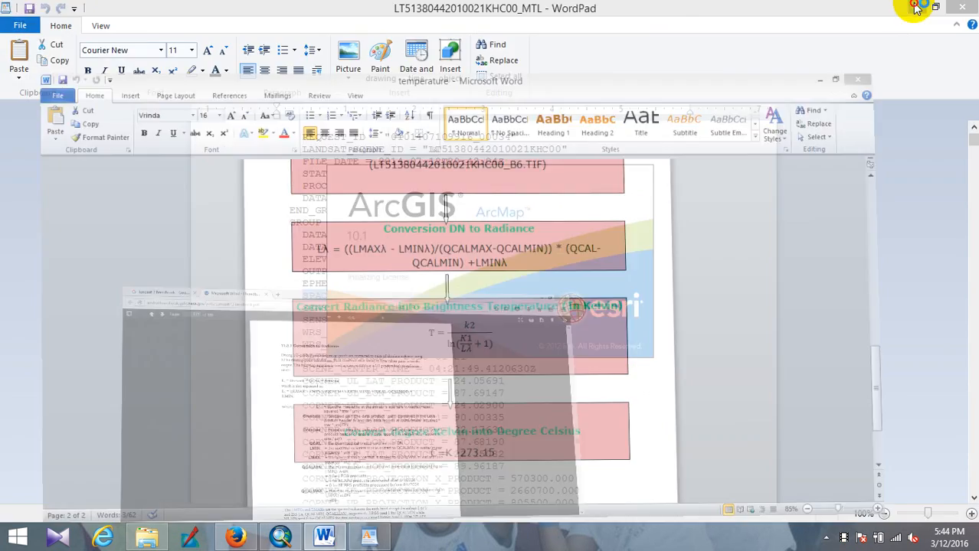
click(916, 8)
click(917, 7)
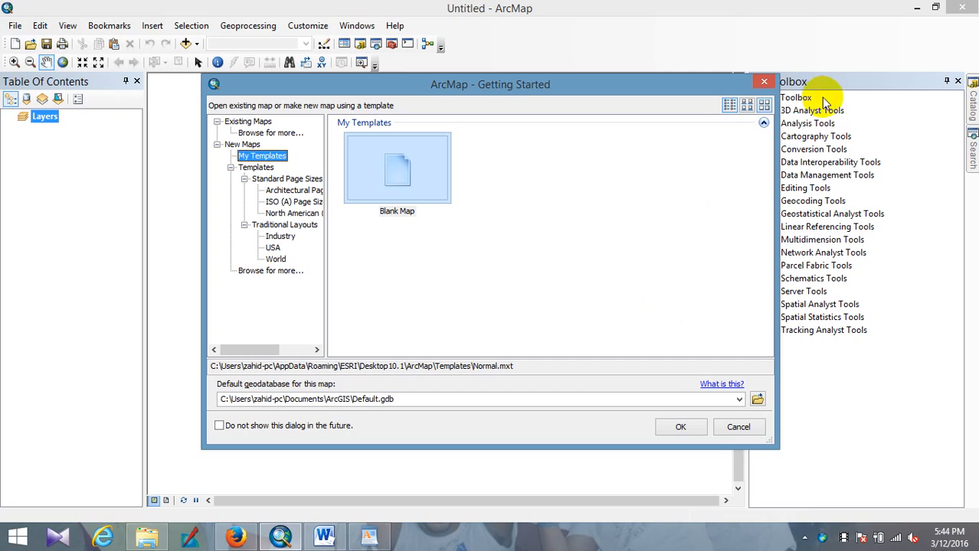
click(764, 85)
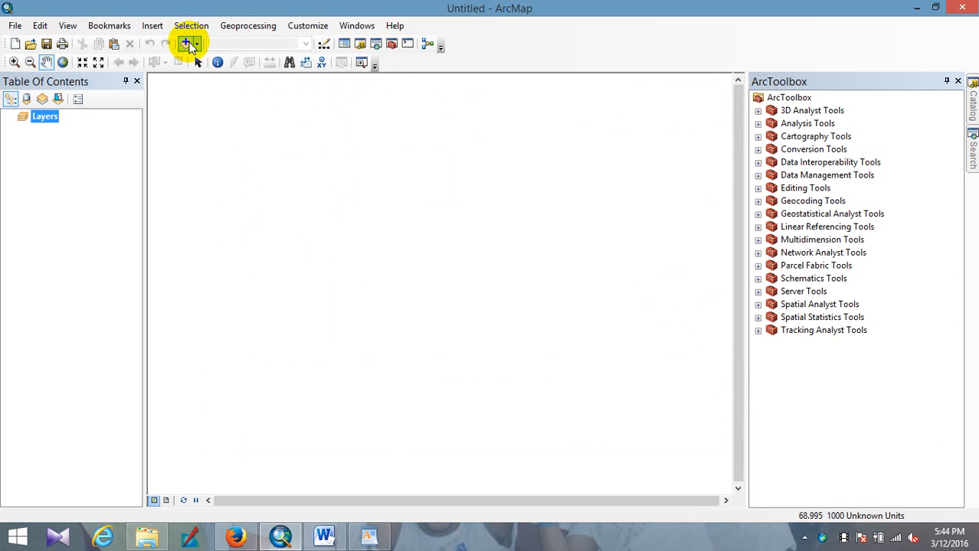
click(186, 44)
click(491, 173)
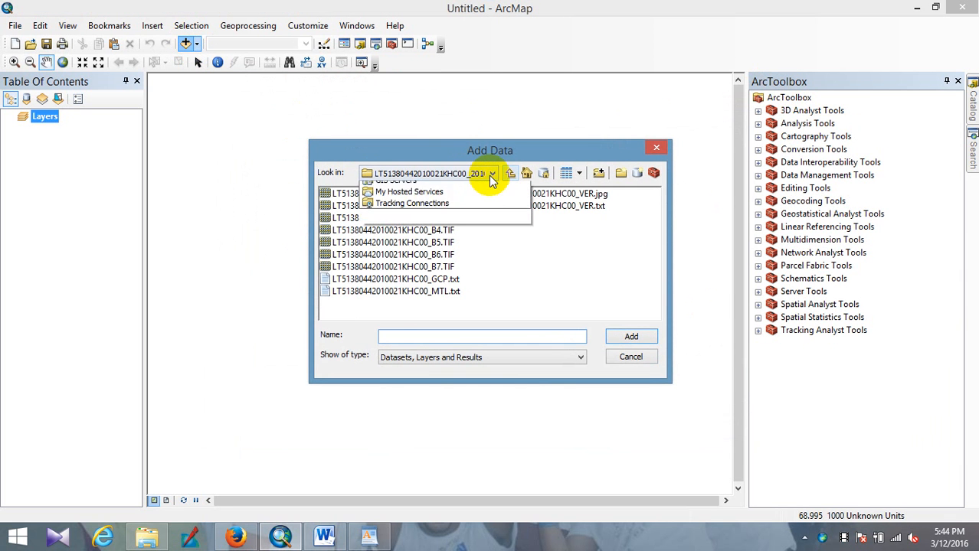
click(403, 222)
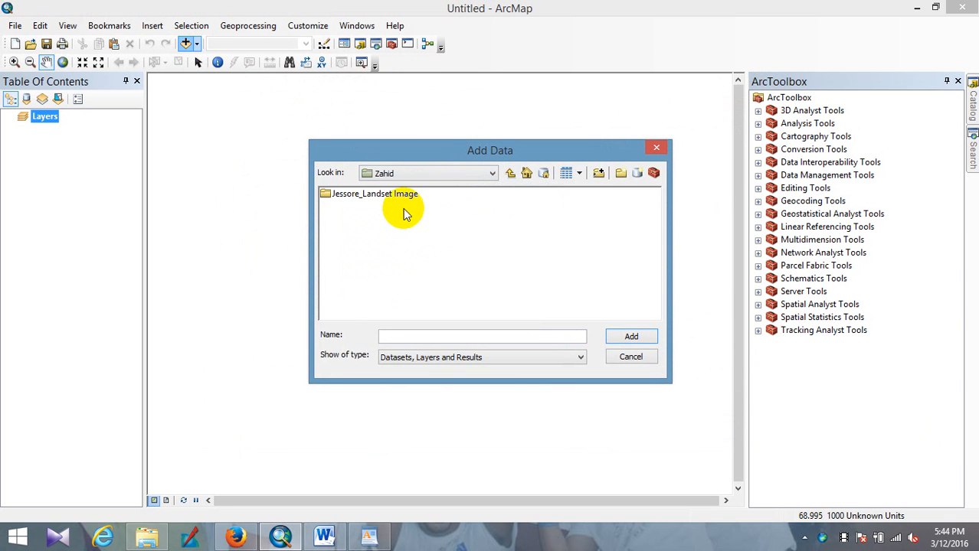
double_click(352, 198)
double_click(371, 198)
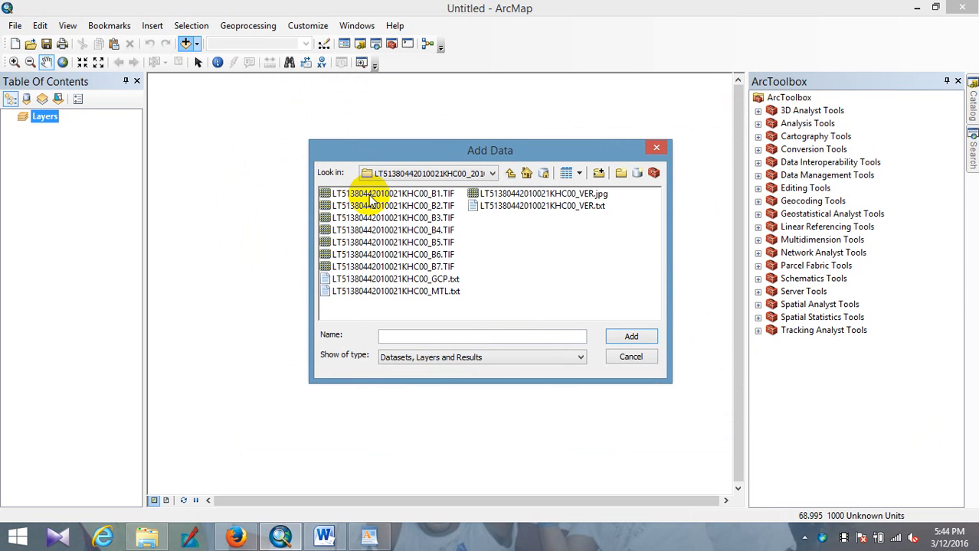
click(413, 255)
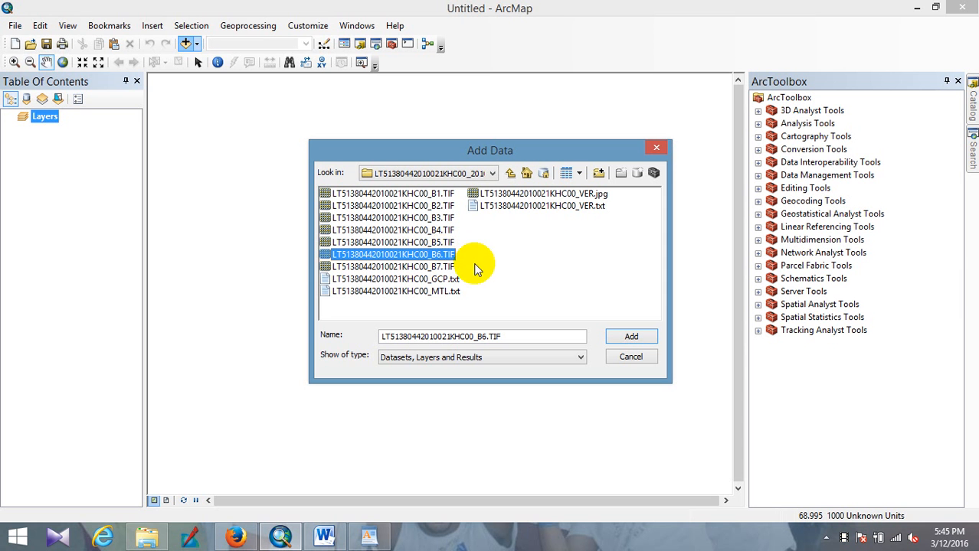
click(621, 338)
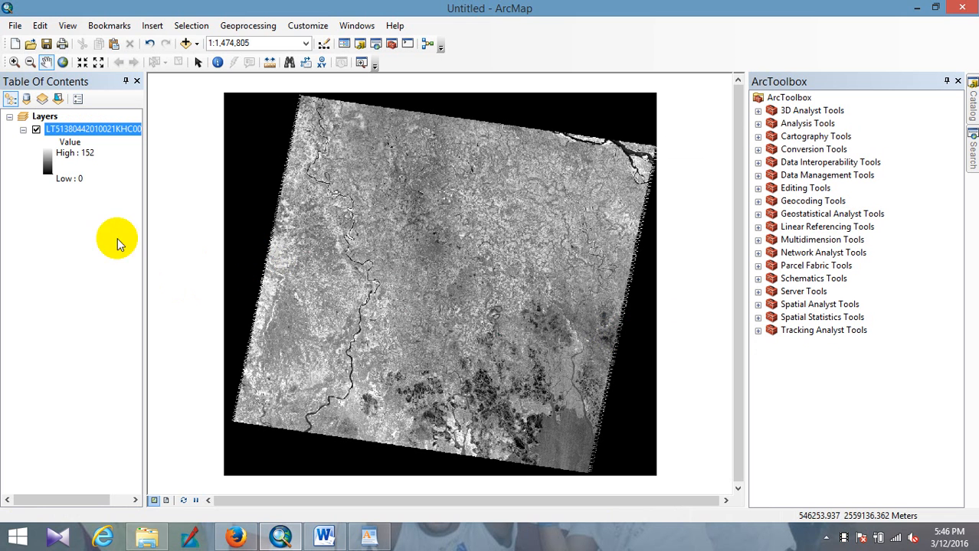
click(153, 127)
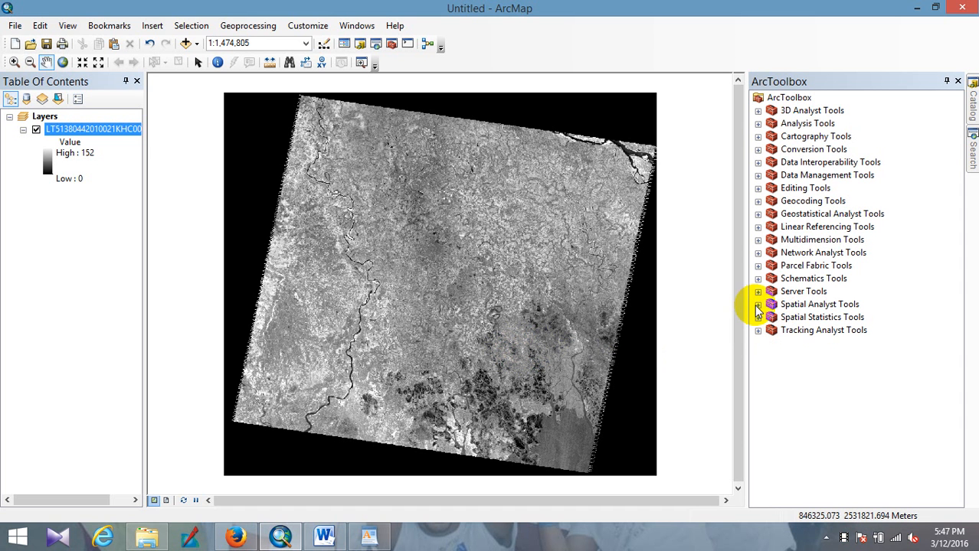
Check which extensions are enabled, including Spatial Analyst
click(307, 26)
click(331, 55)
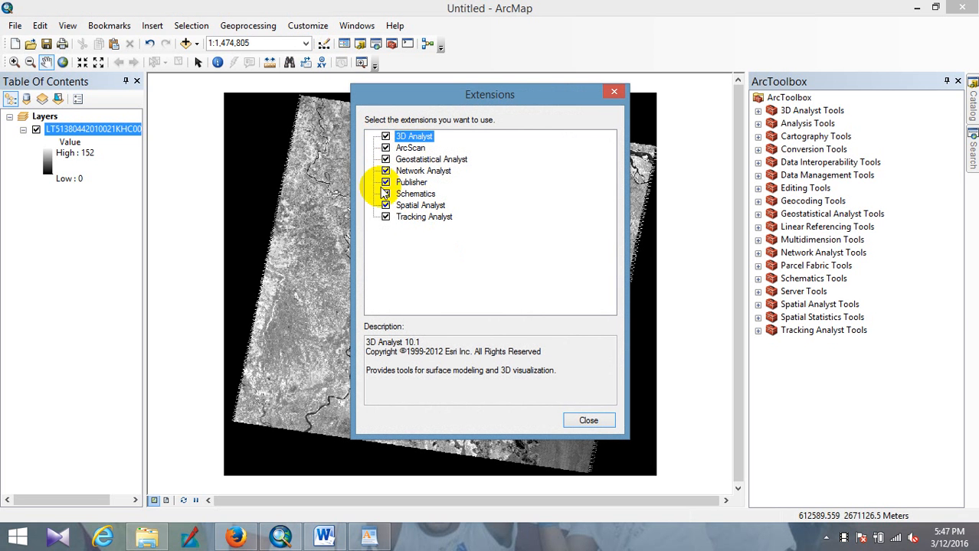
click(589, 422)
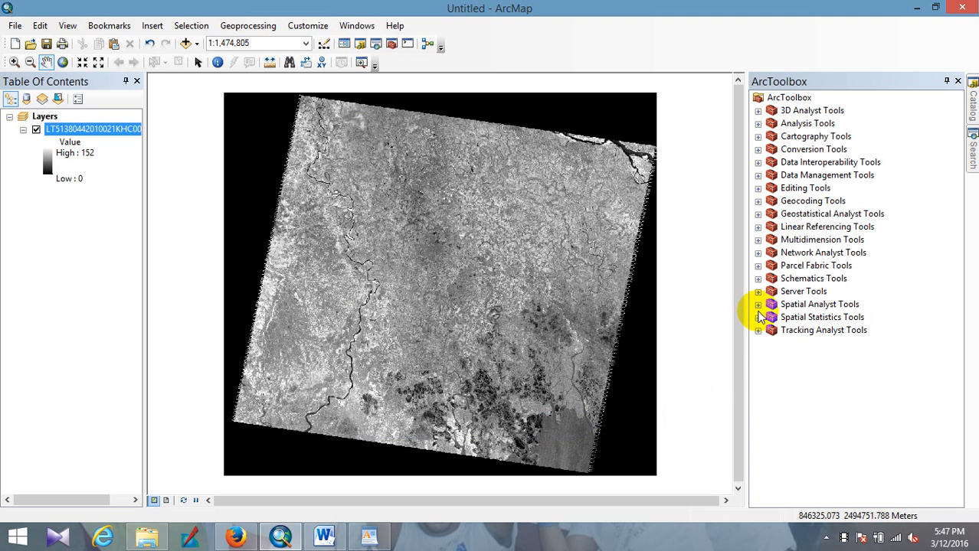
click(758, 305)
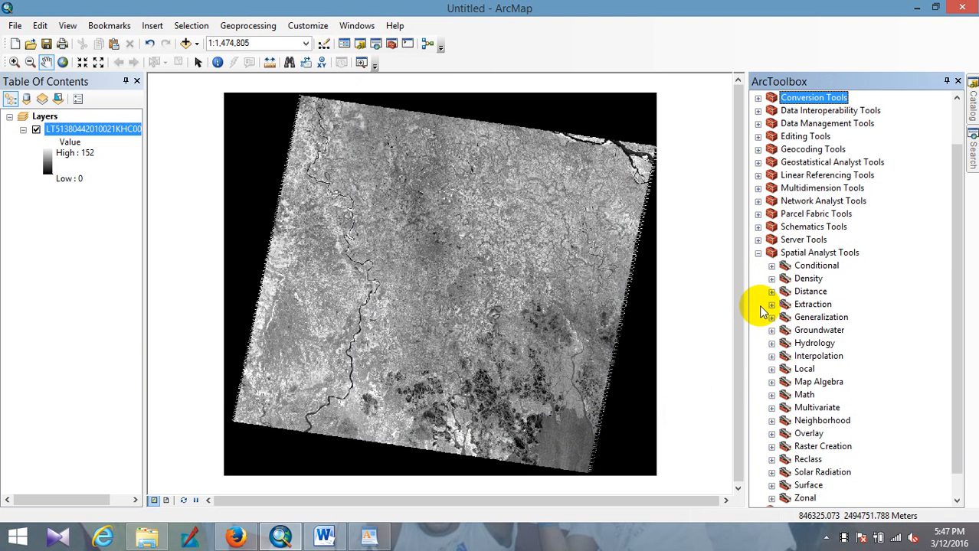
click(771, 305)
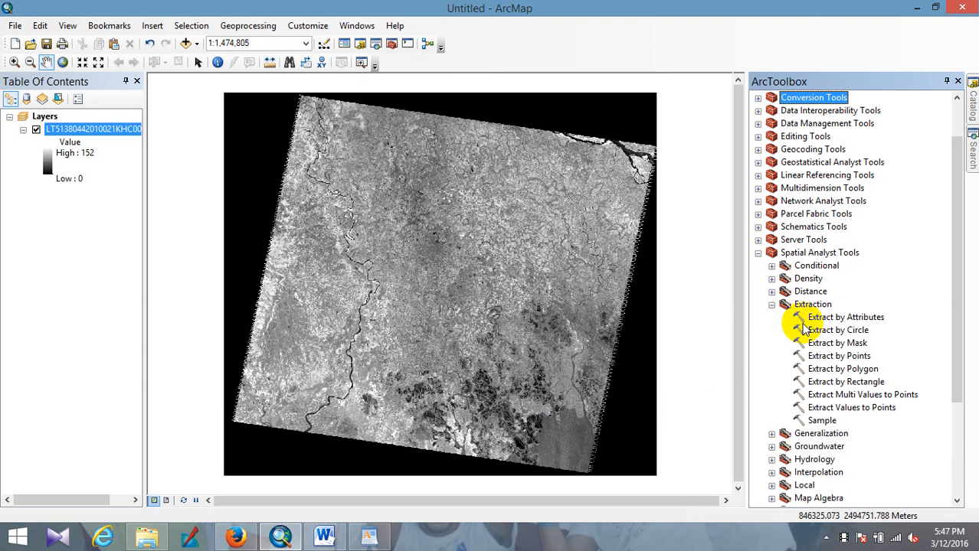
click(245, 300)
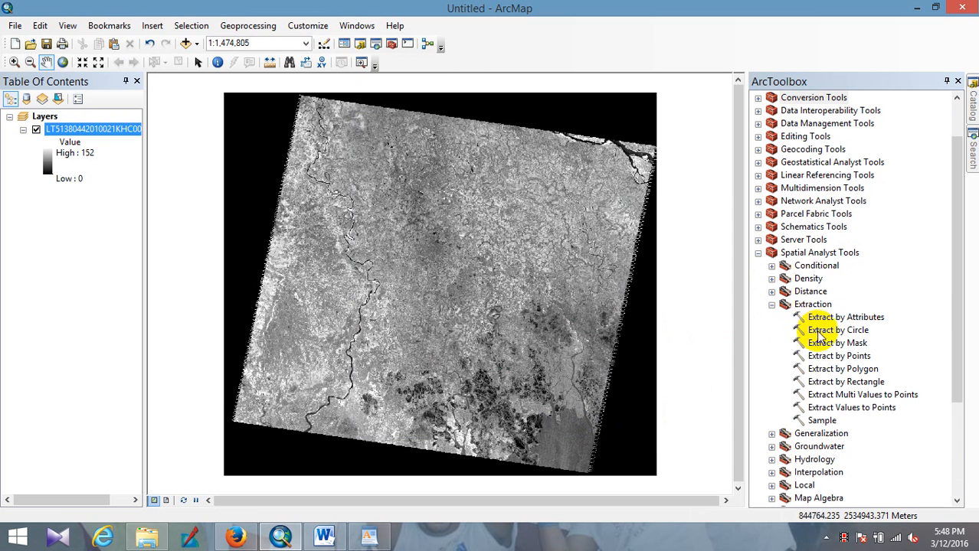
click(835, 347)
double_click(837, 343)
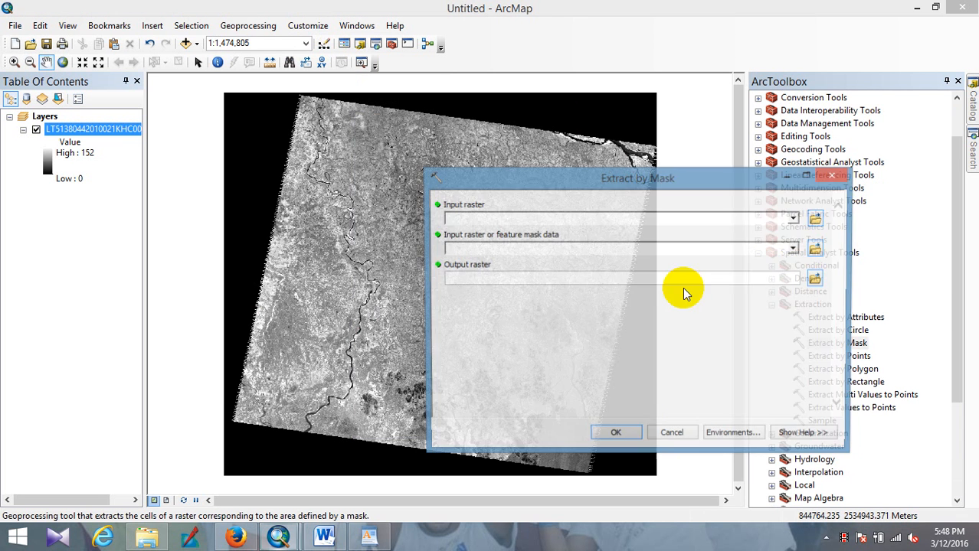
drag(617, 190, 629, 216)
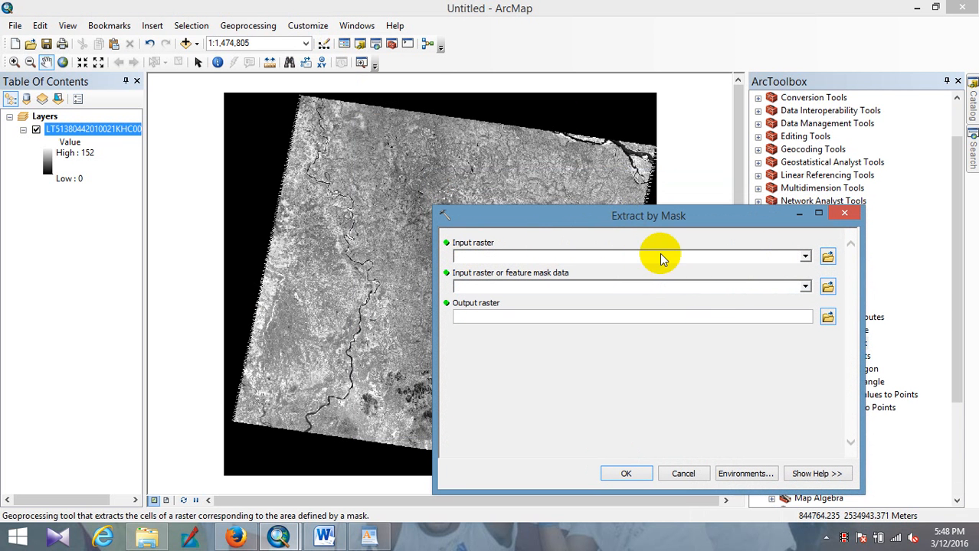
click(805, 258)
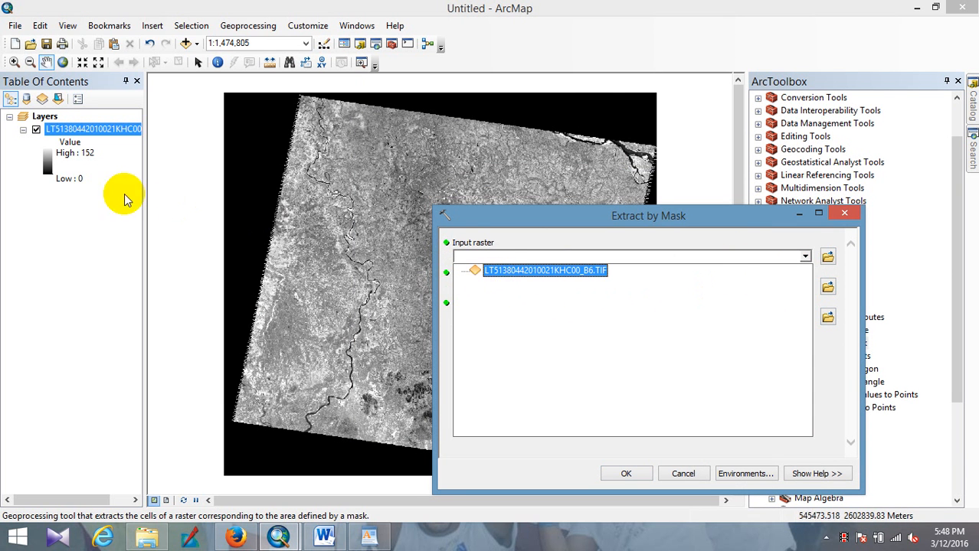
click(504, 275)
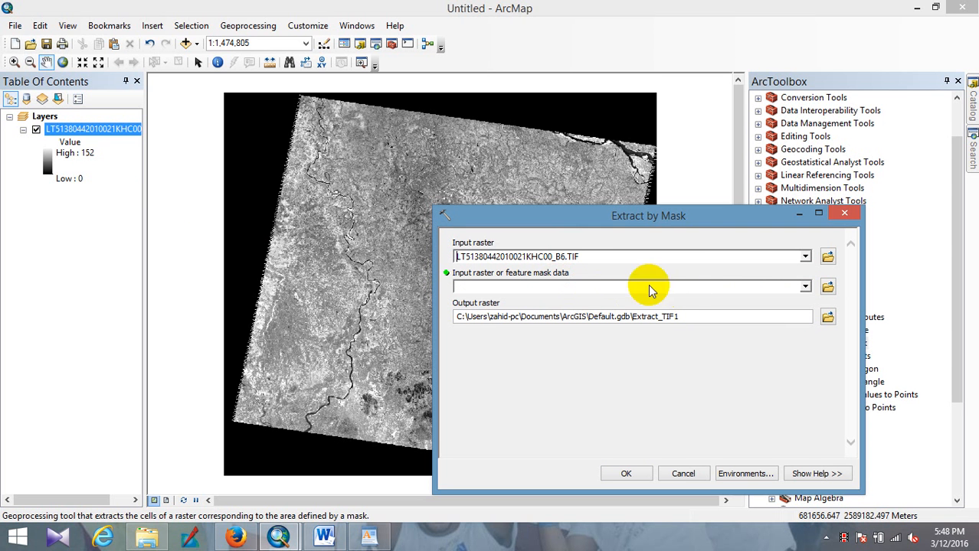
Set the feature mask data to Jessore_prj.shp from the Jessore_Shapefile folder on drive G
click(828, 288)
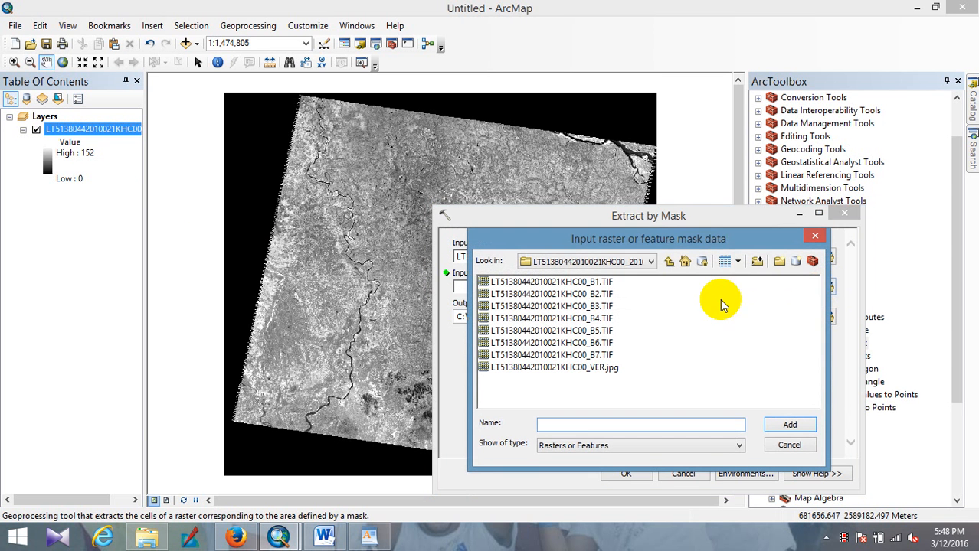
click(655, 263)
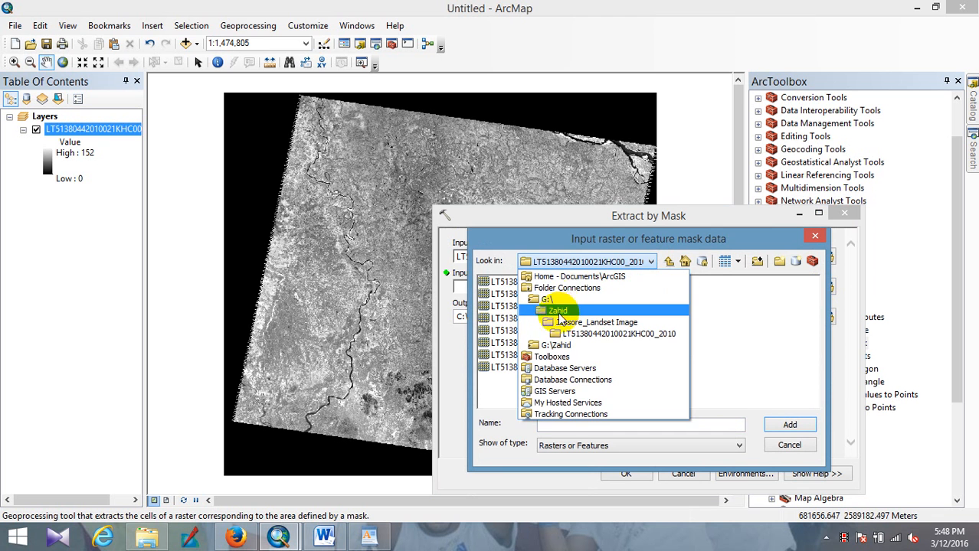
click(651, 299)
double_click(534, 355)
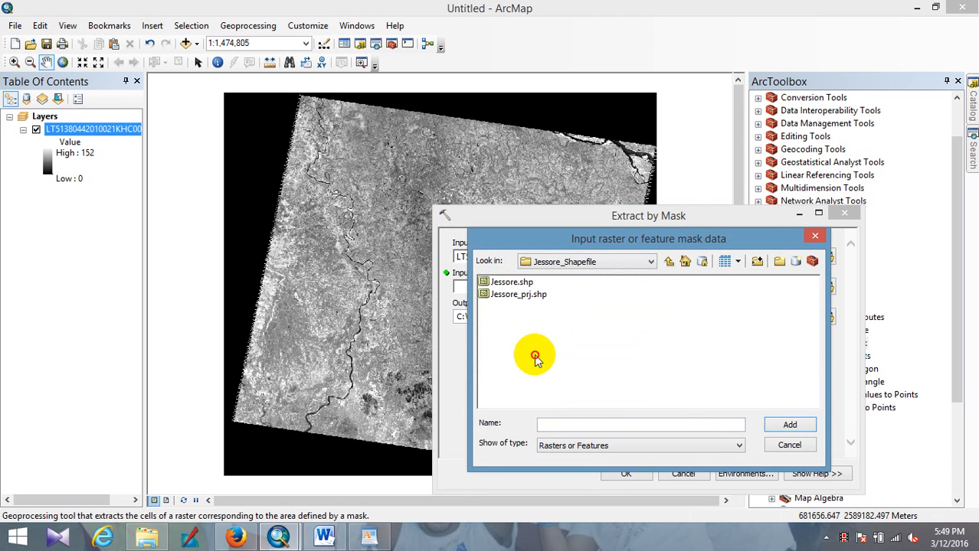
click(530, 303)
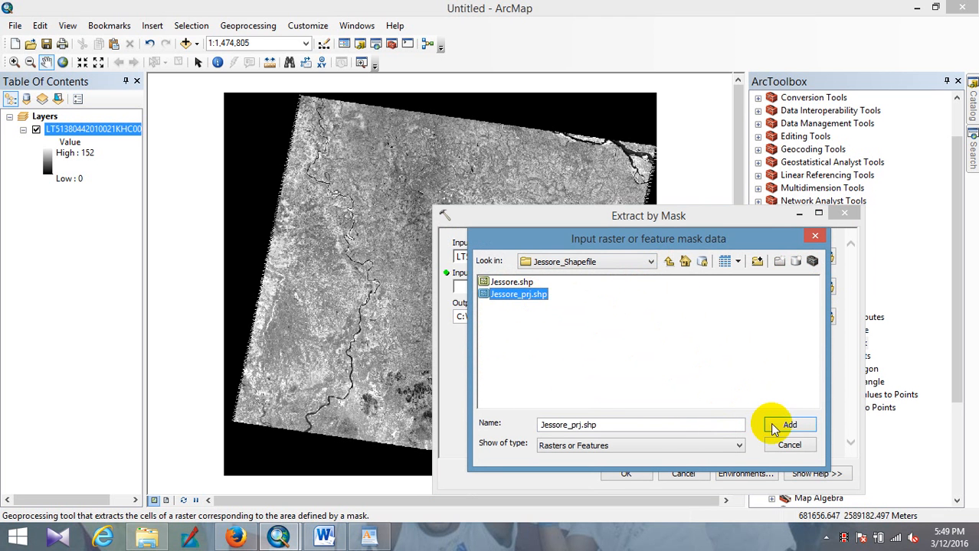
click(794, 426)
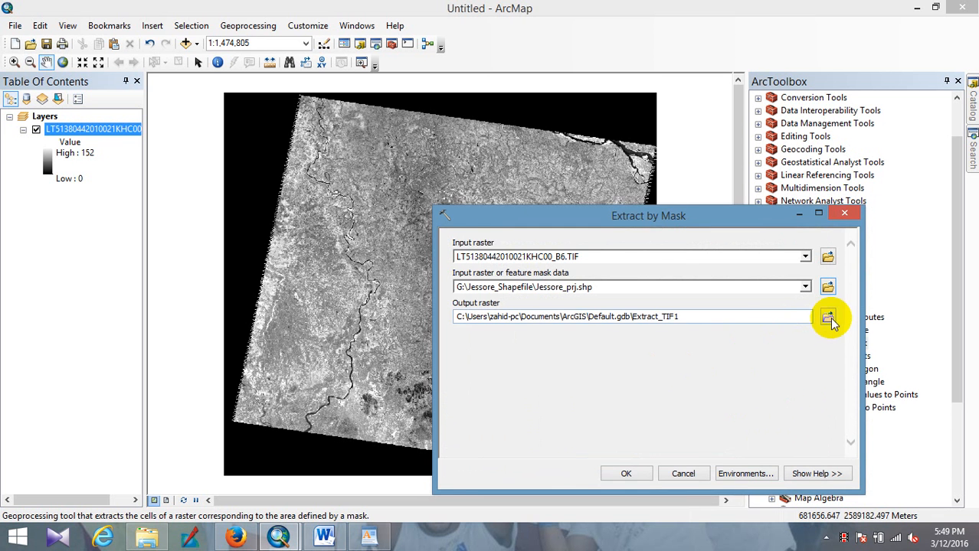
Browse for the output raster location and create a folder named Output alongside Jessore_Landset Image
click(829, 317)
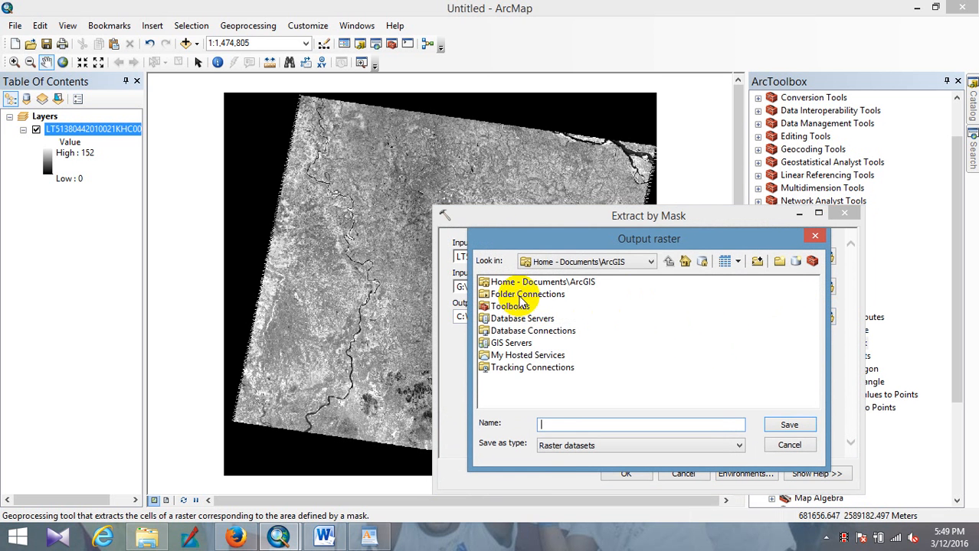
double_click(519, 292)
double_click(514, 294)
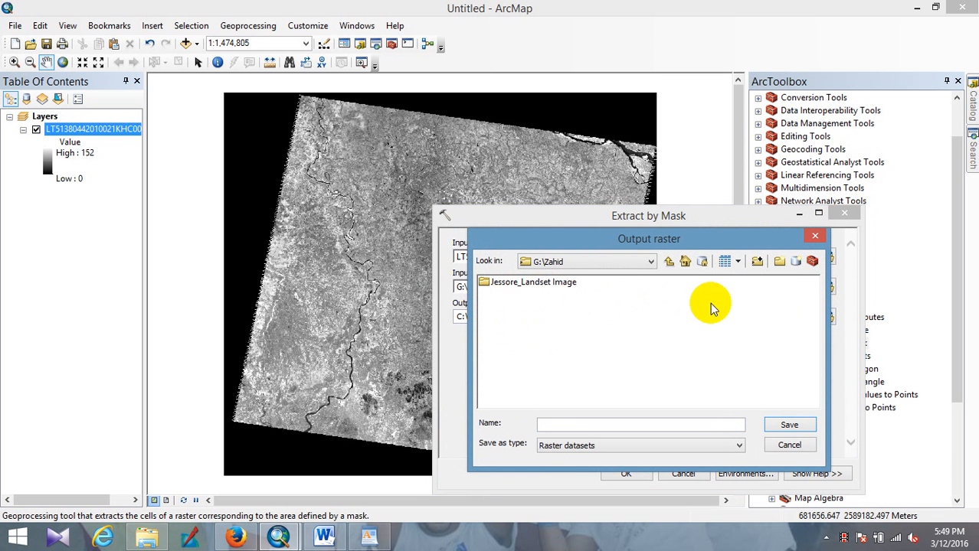
click(781, 262)
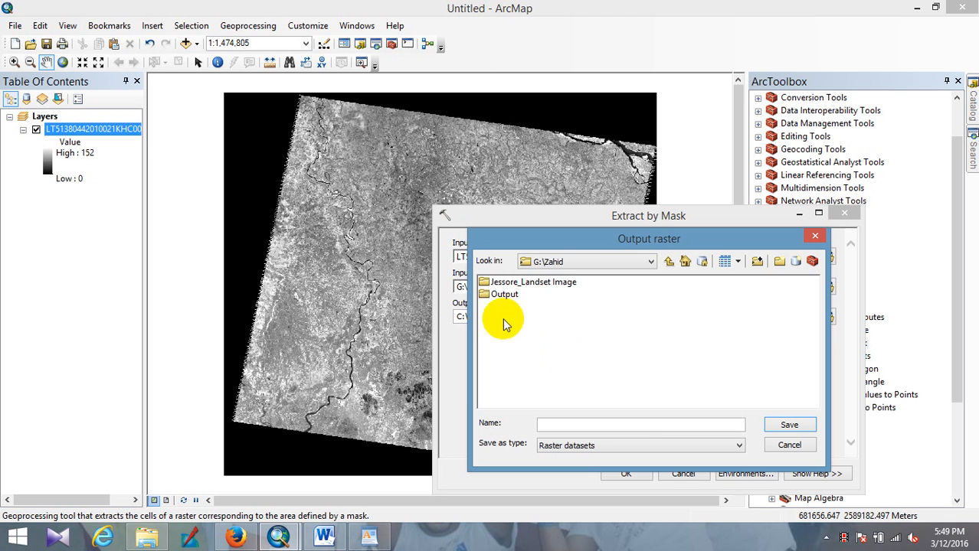
Save the output raster as Jessore_sub in the Output folder and run Extract by Mask
double_click(503, 296)
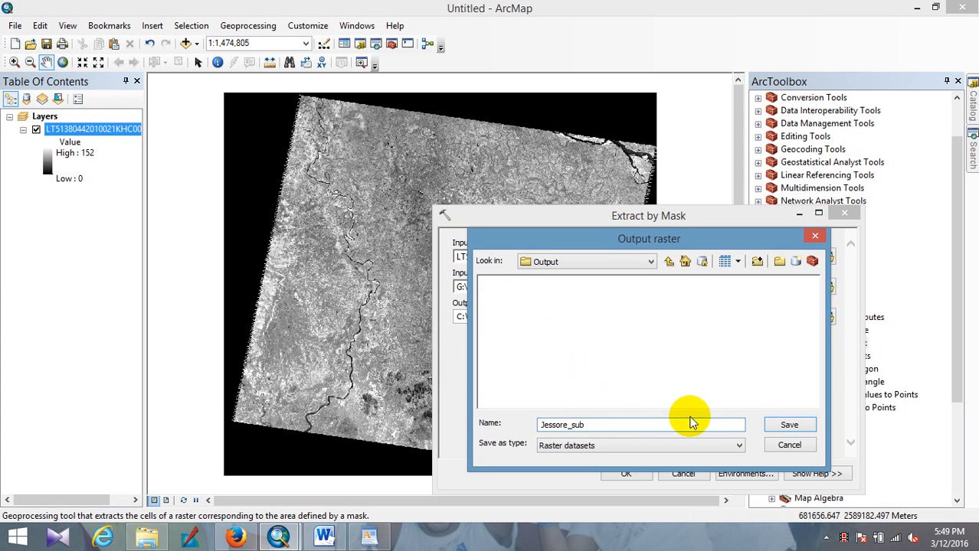
click(782, 426)
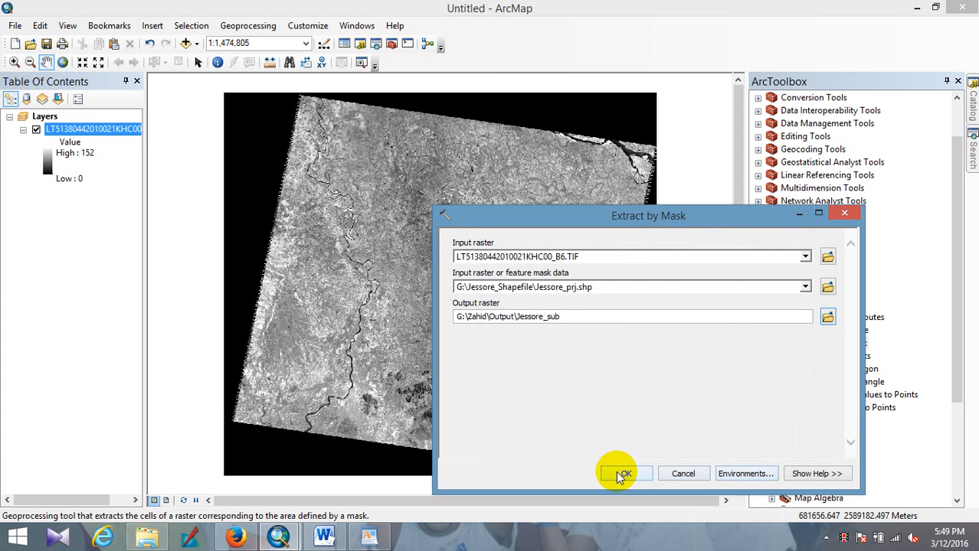
click(624, 473)
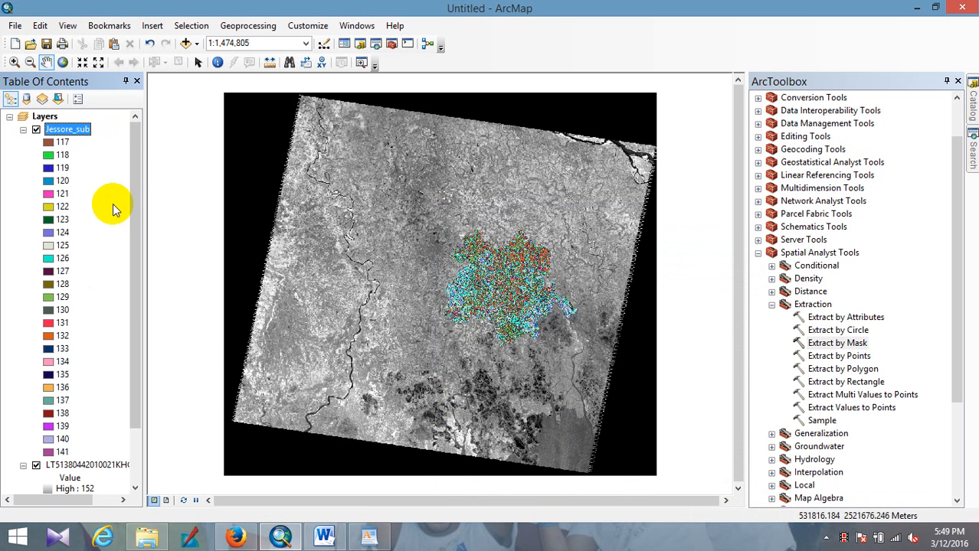
drag(136, 174, 145, 272)
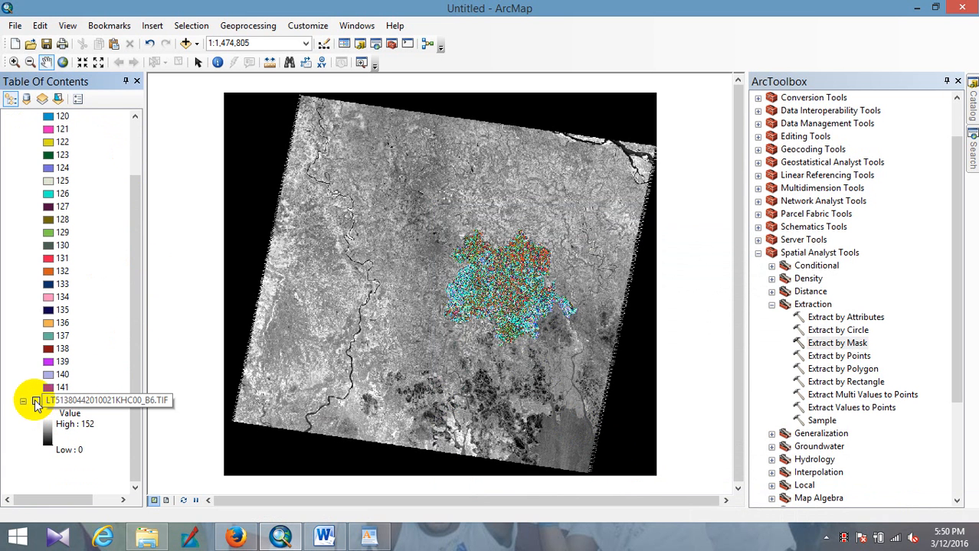
click(36, 402)
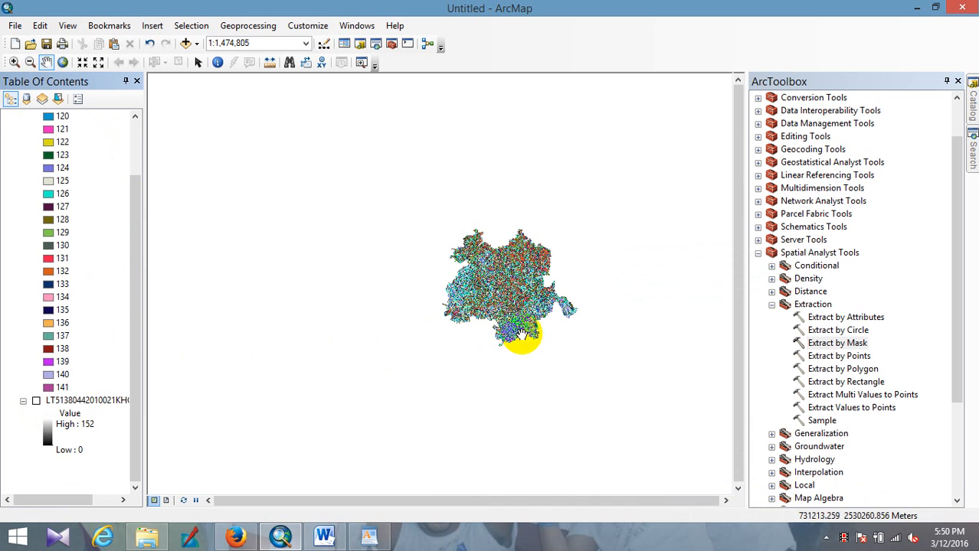
drag(138, 246, 126, 188)
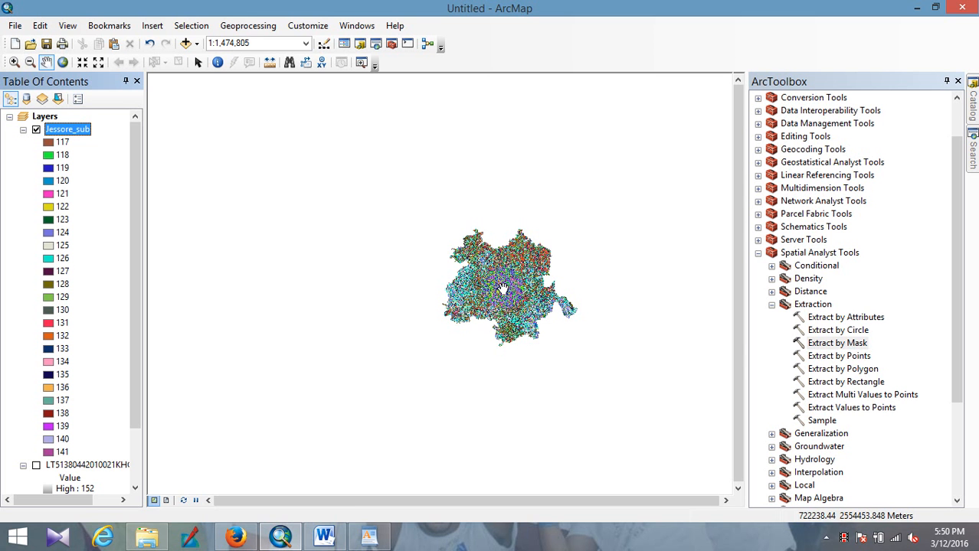
Review the DN-to-radiance conversion formula in the Word workflow document and in section 11.3.1 of the Landsat 7 handbook in Firefox
click(324, 538)
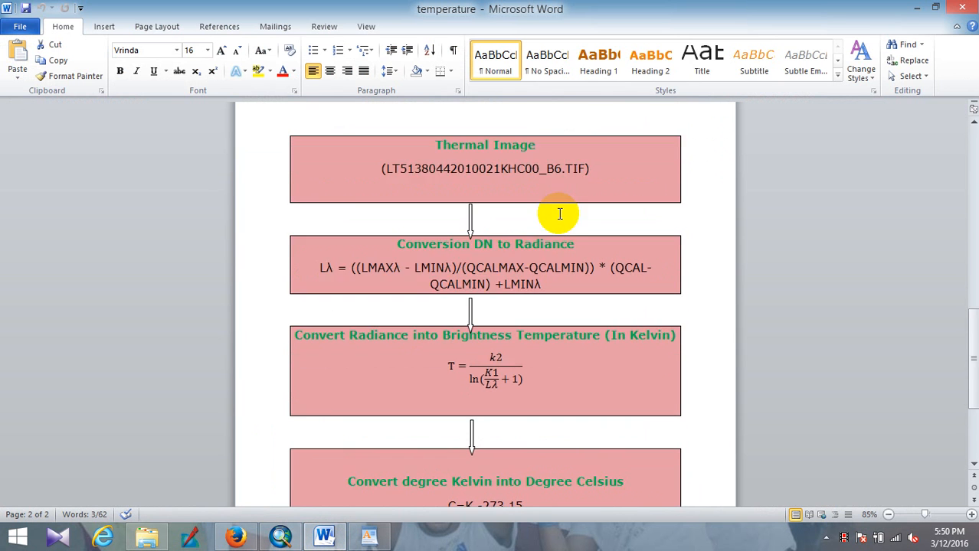
scroll(536, 213, up, 1)
scroll(521, 215, down, 1)
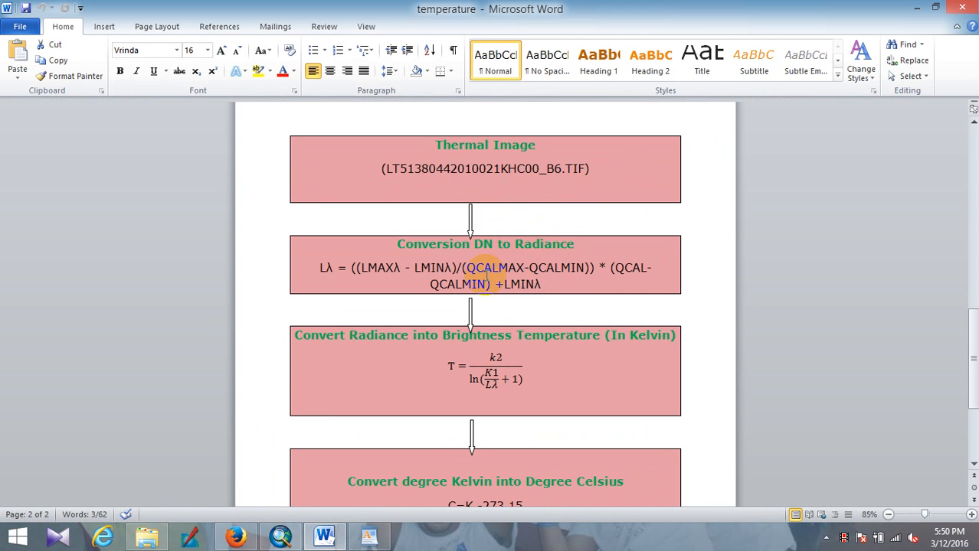
click(235, 539)
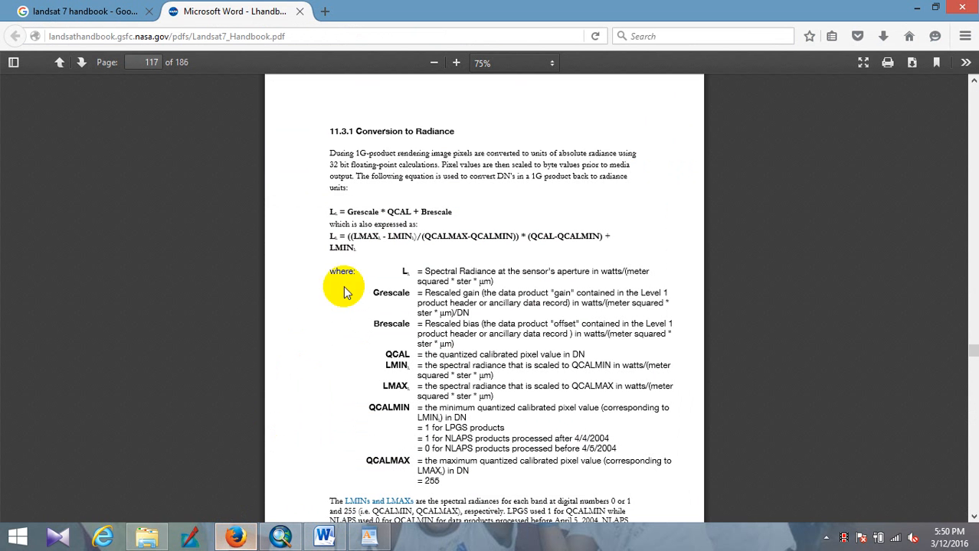
drag(331, 236, 351, 250)
click(350, 248)
click(355, 250)
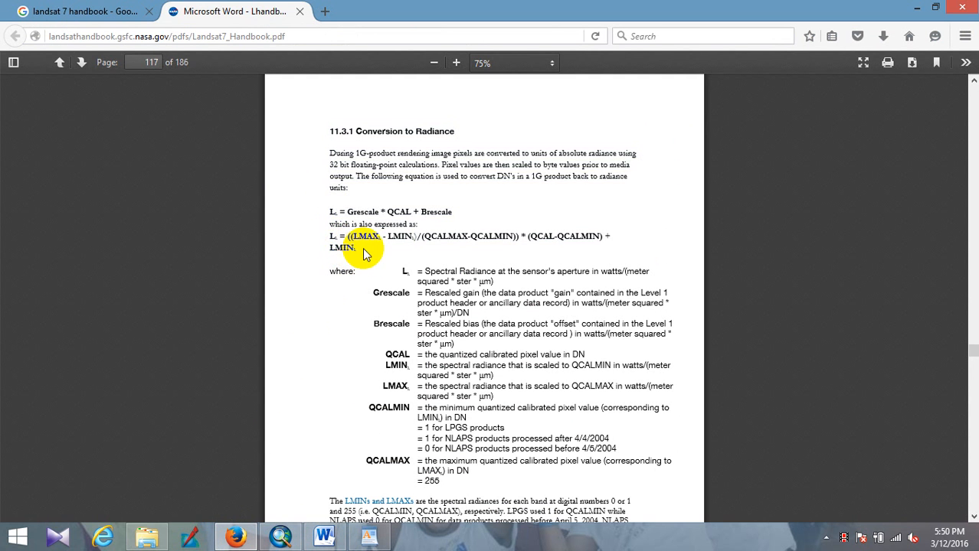
Return to ArcMap and open the Raster Calculator from the Spatial Analyst Map Algebra tools, ready to enter an expression
click(282, 537)
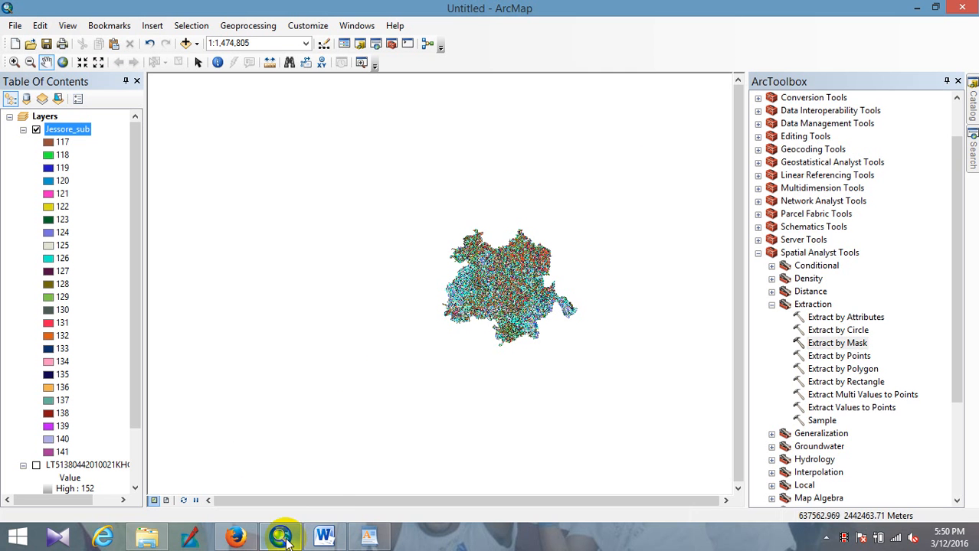
click(771, 304)
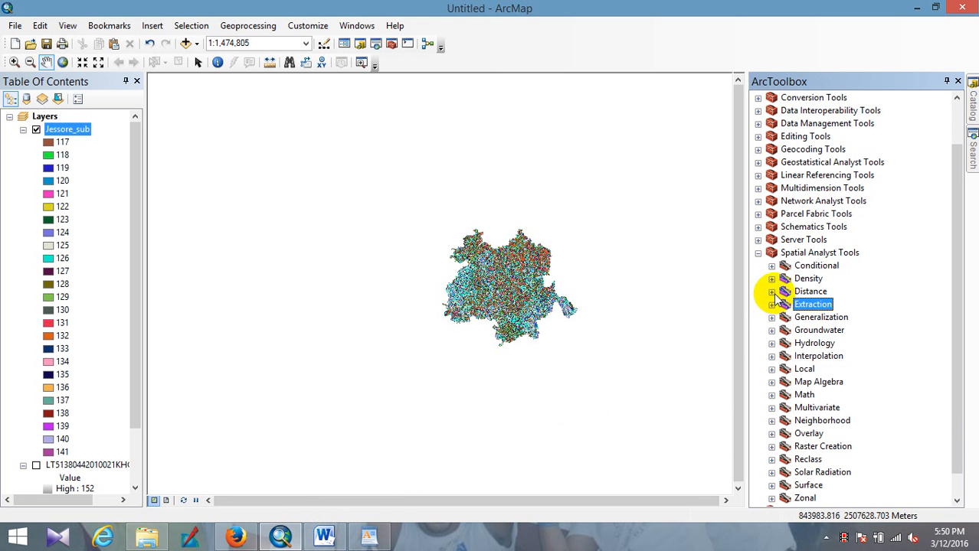
click(771, 383)
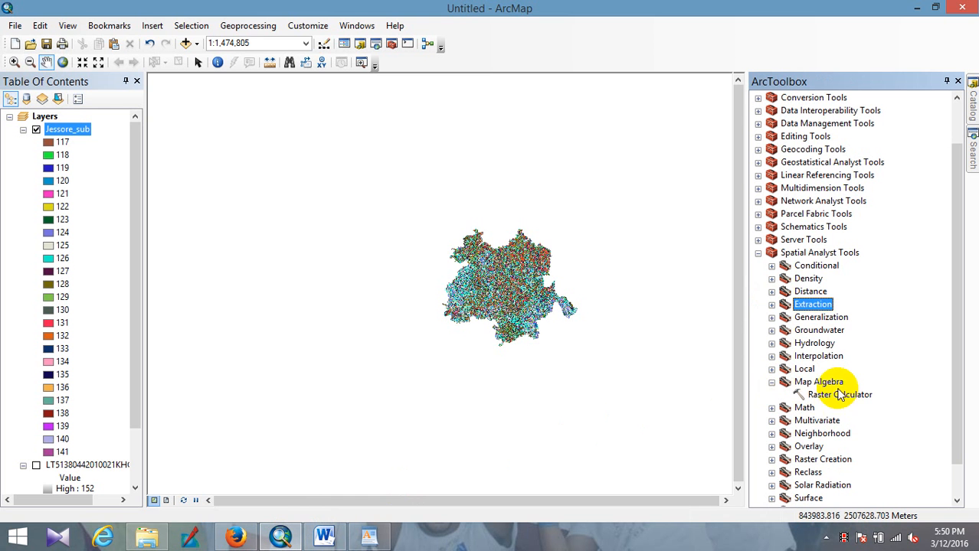
double_click(839, 394)
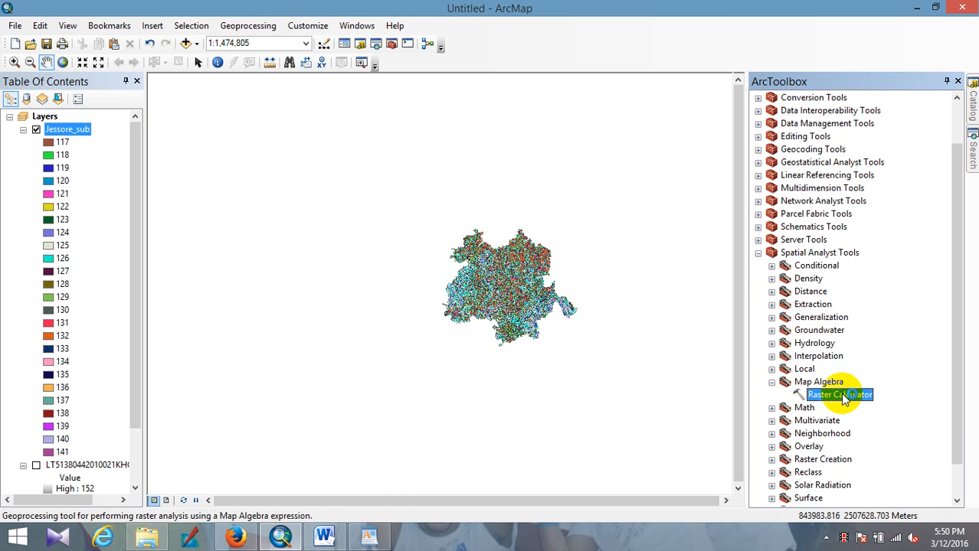
click(518, 385)
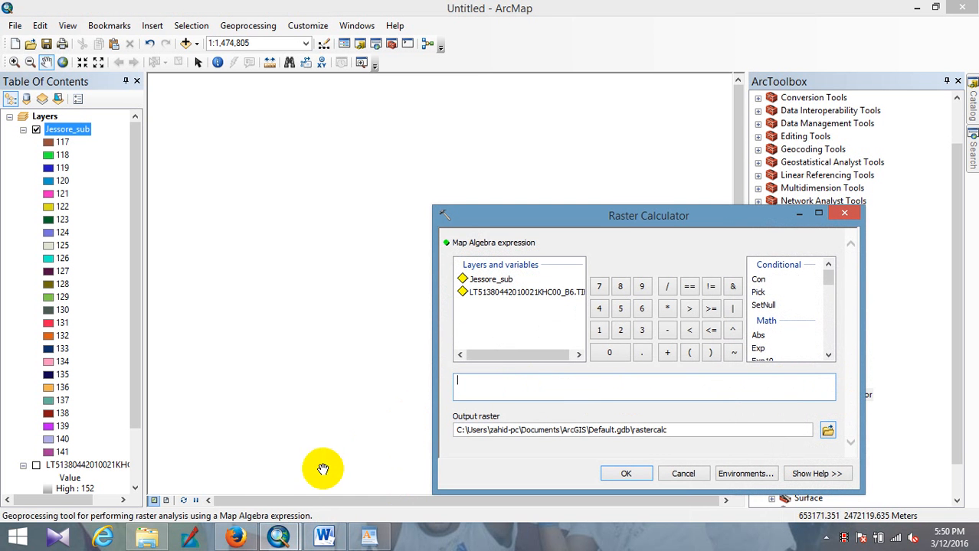
Find the Band 6 maximum and minimum radiance entries in the MIN_MAX_RADIANCE group of the MTL metadata file in WordPad
click(245, 534)
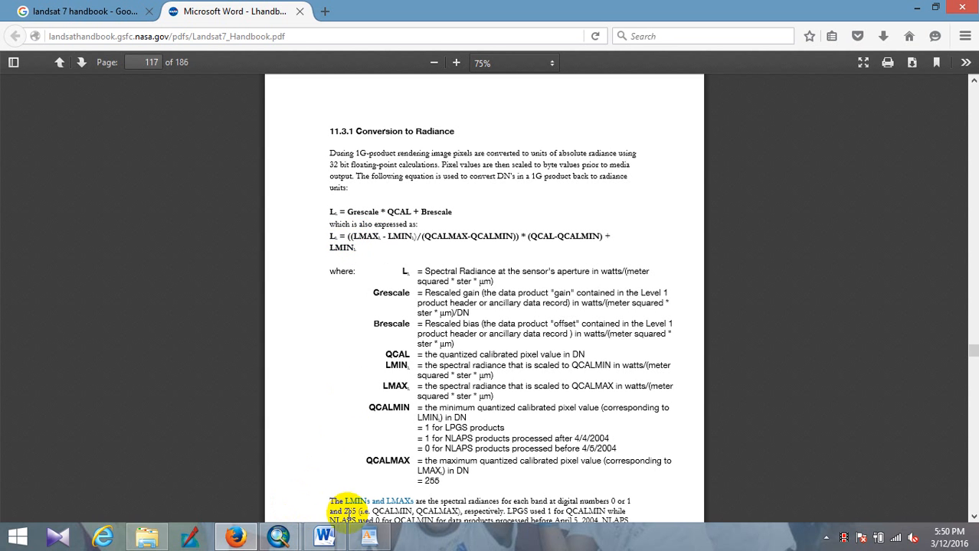
click(377, 542)
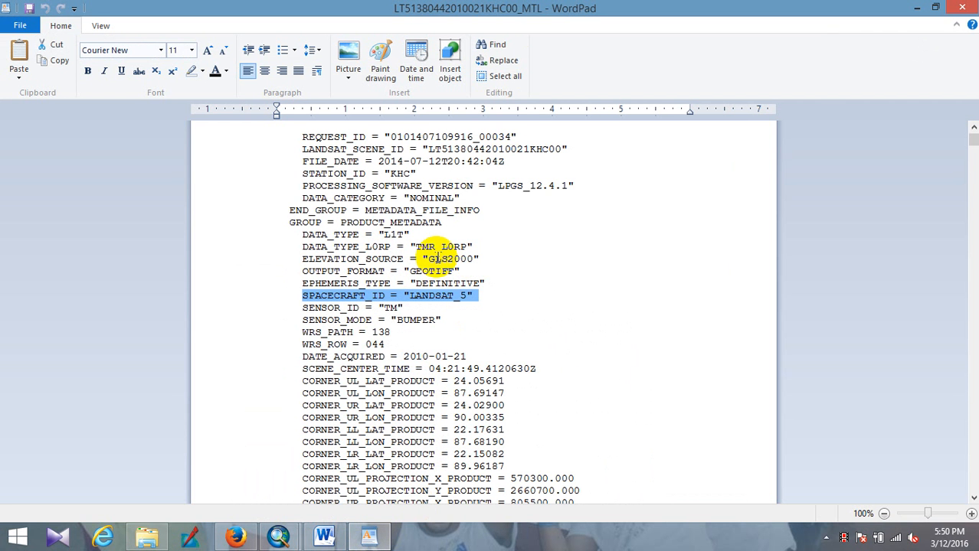
scroll(464, 292, down, 13)
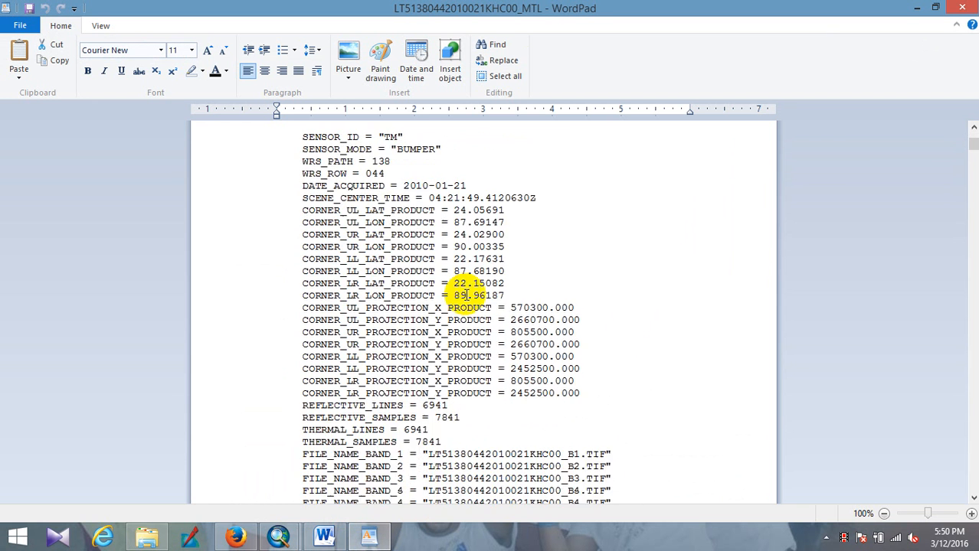
scroll(464, 293, down, 9)
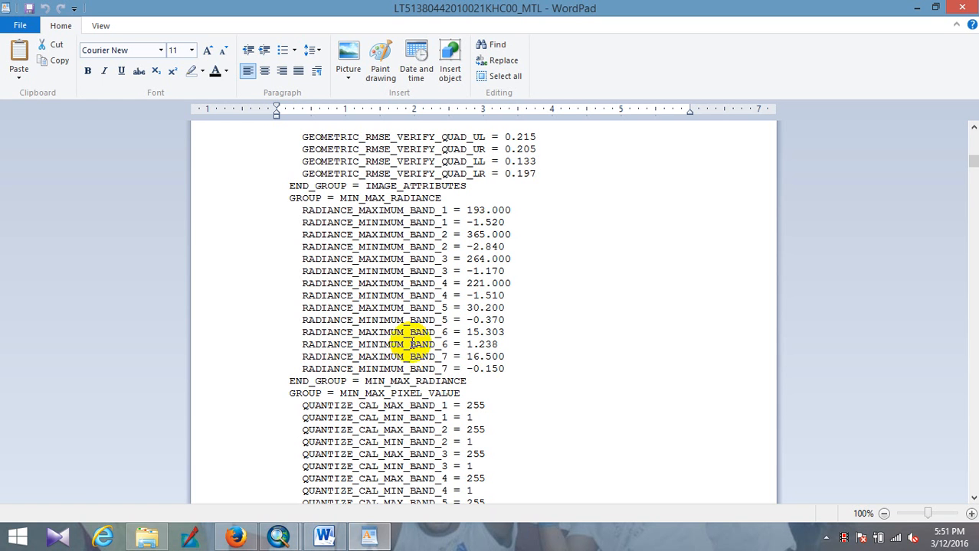
drag(301, 333, 492, 345)
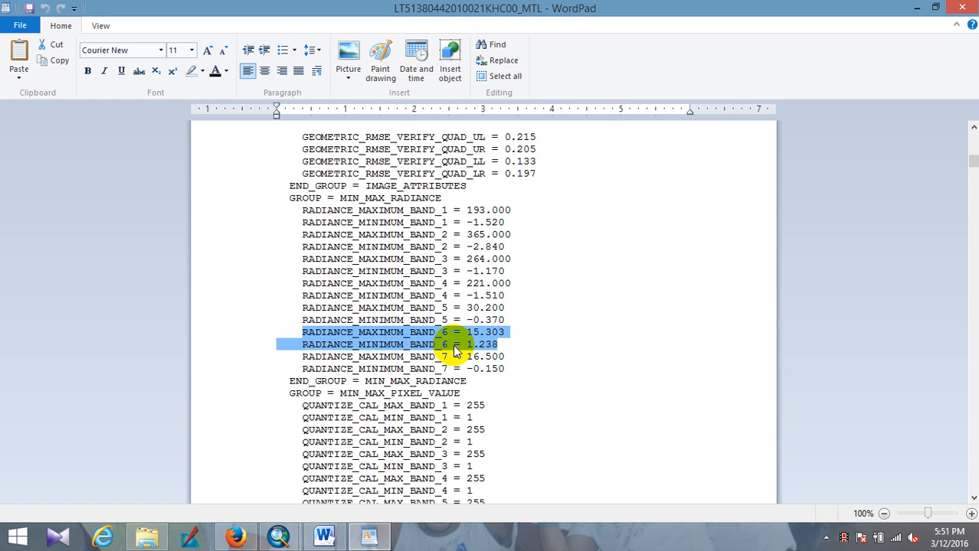
click(454, 345)
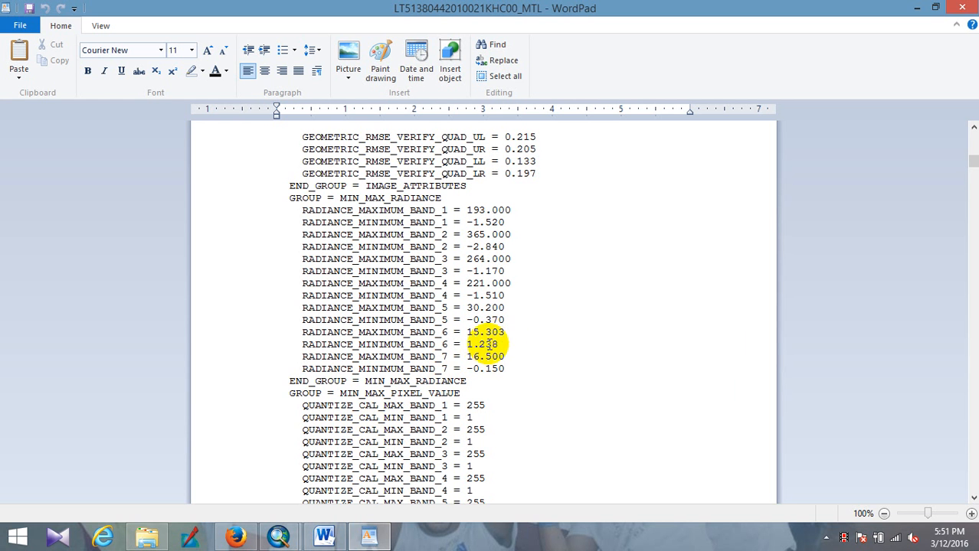
Check the radiance formula in the handbook, and begin the Raster Calculator expression with two opening parentheses
click(235, 536)
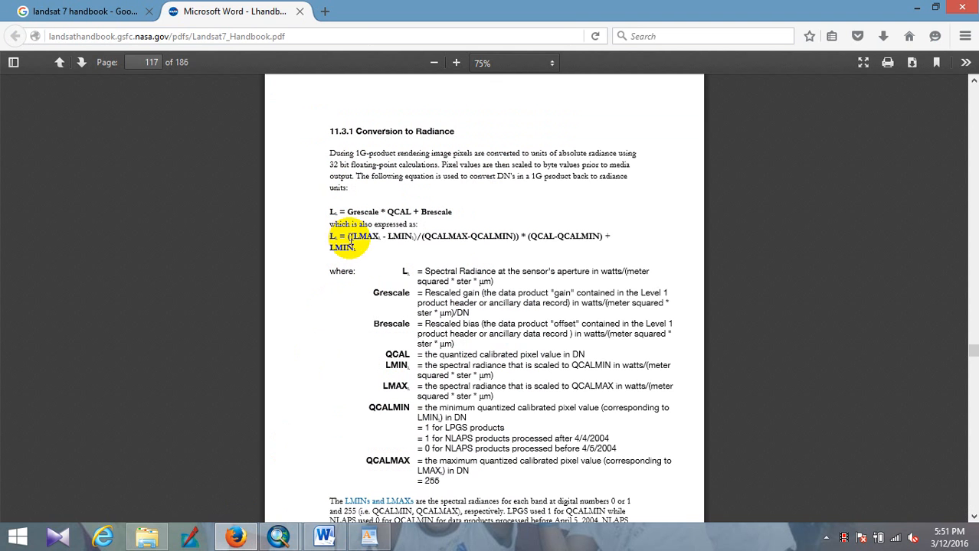
mouse_move(279, 536)
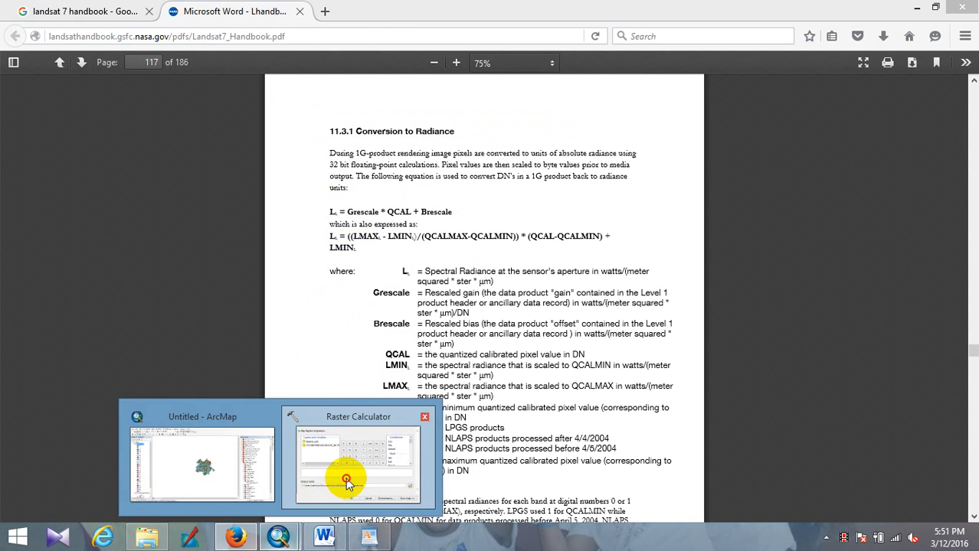
click(346, 481)
click(688, 353)
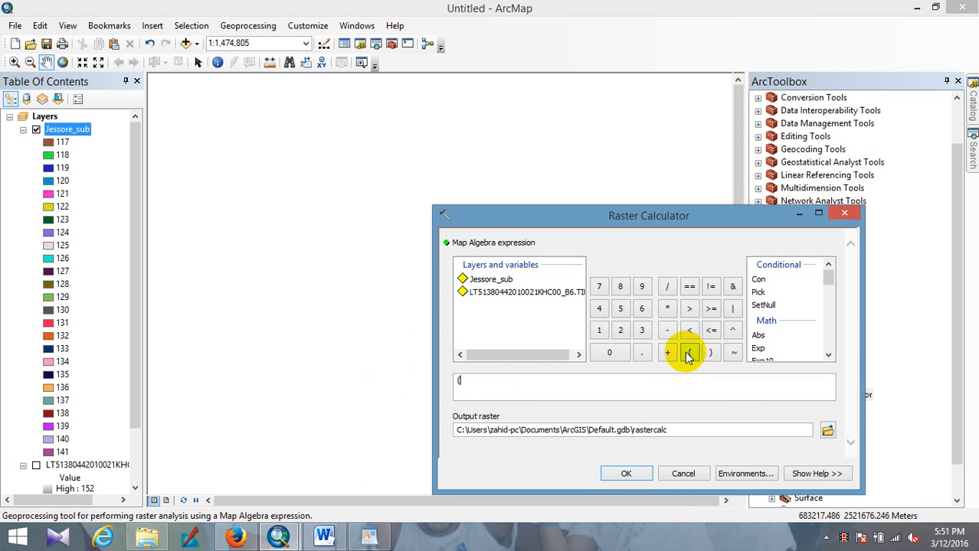
click(688, 353)
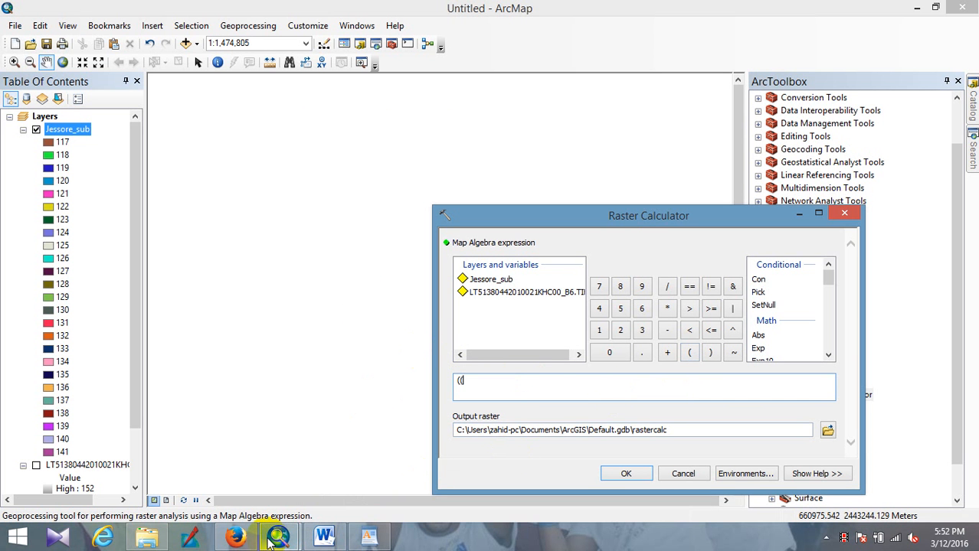
Copy the Band 6 maximum radiance 15.303 from the MTL file into the Raster Calculator expression and follow it with a minus sign
mouse_move(236, 536)
click(352, 460)
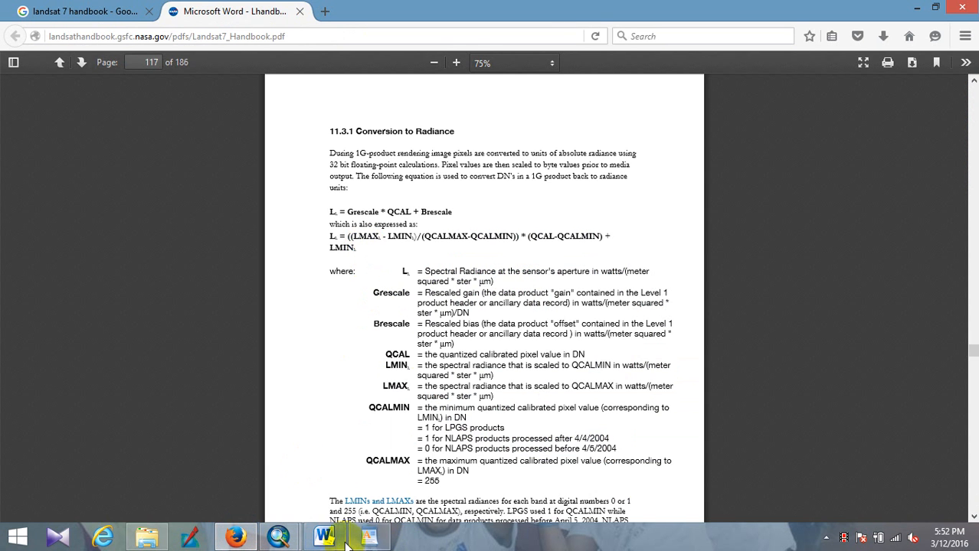
click(369, 537)
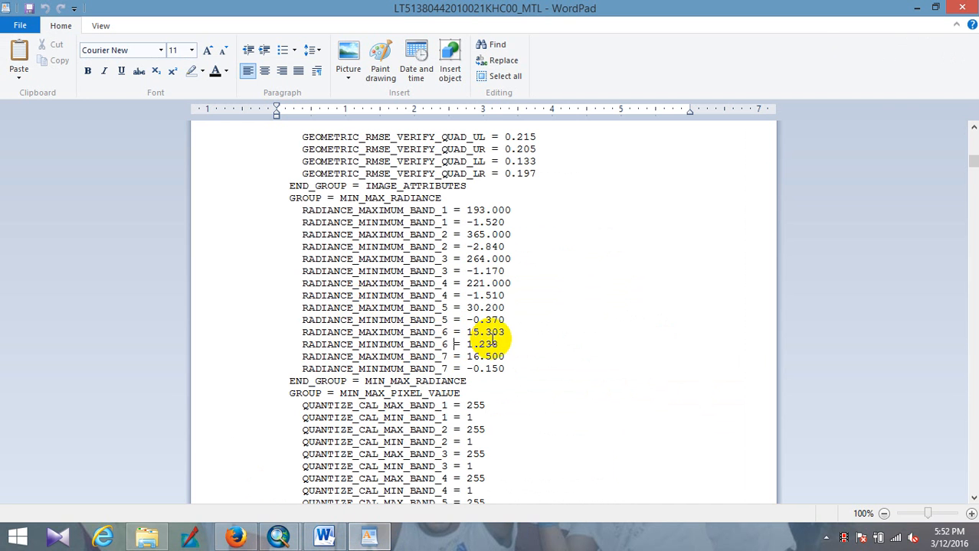
drag(503, 332, 471, 330)
key(ctrl+c)
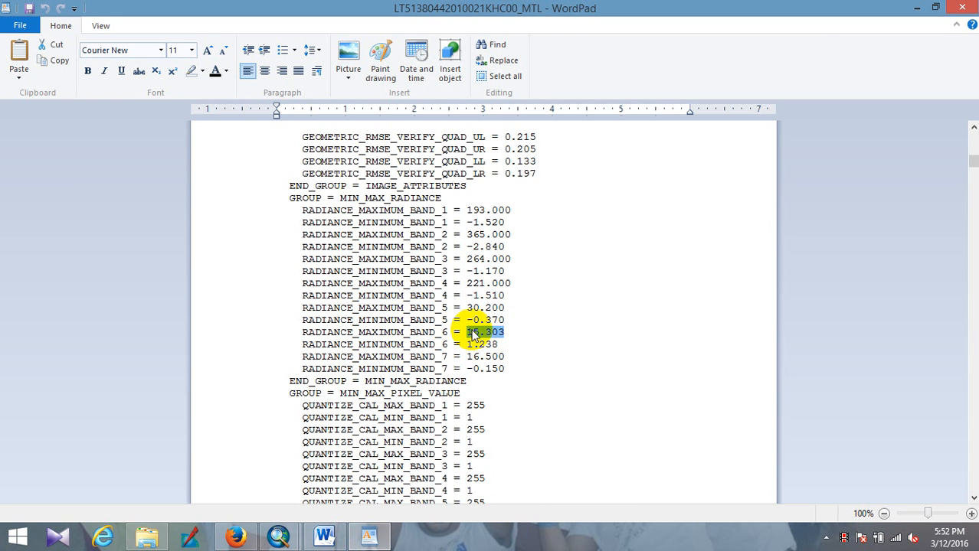
click(278, 537)
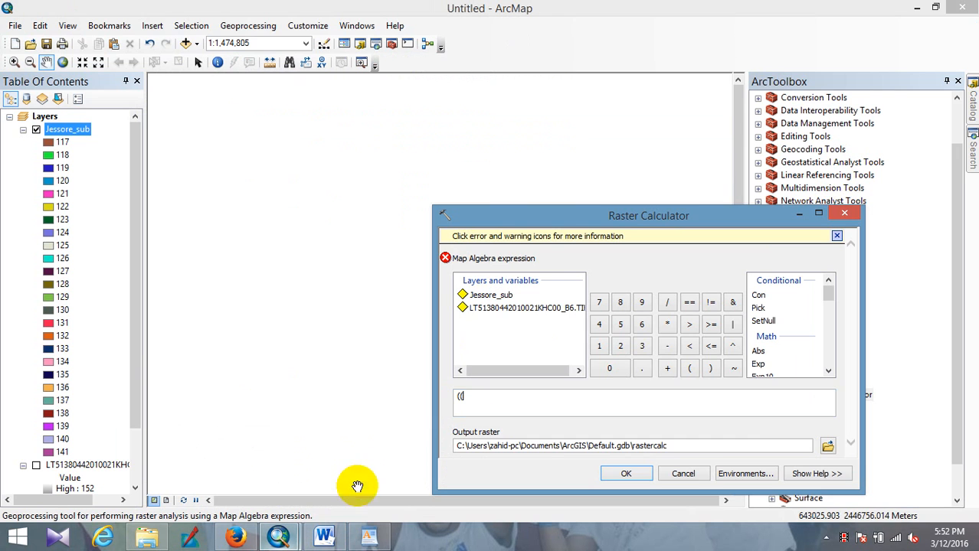
click(485, 403)
key(ctrl+v)
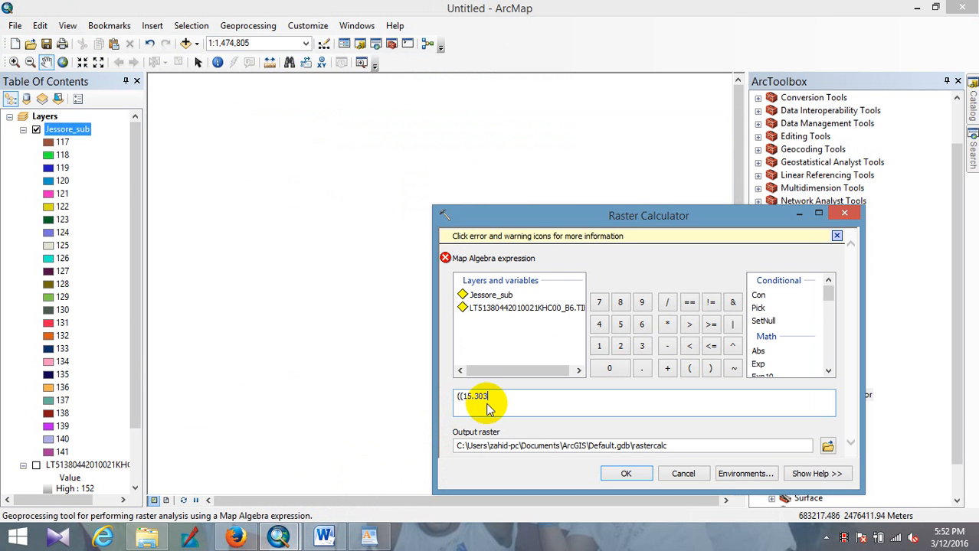
click(667, 346)
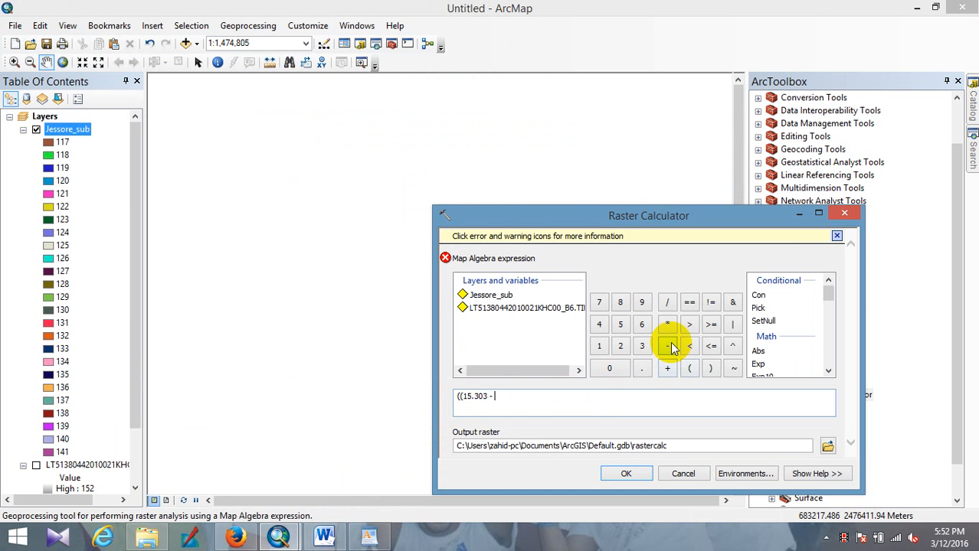
Copy the Band 6 minimum radiance 1.238 from the MTL file into the Raster Calculator expression and add a closing parenthesis
click(369, 536)
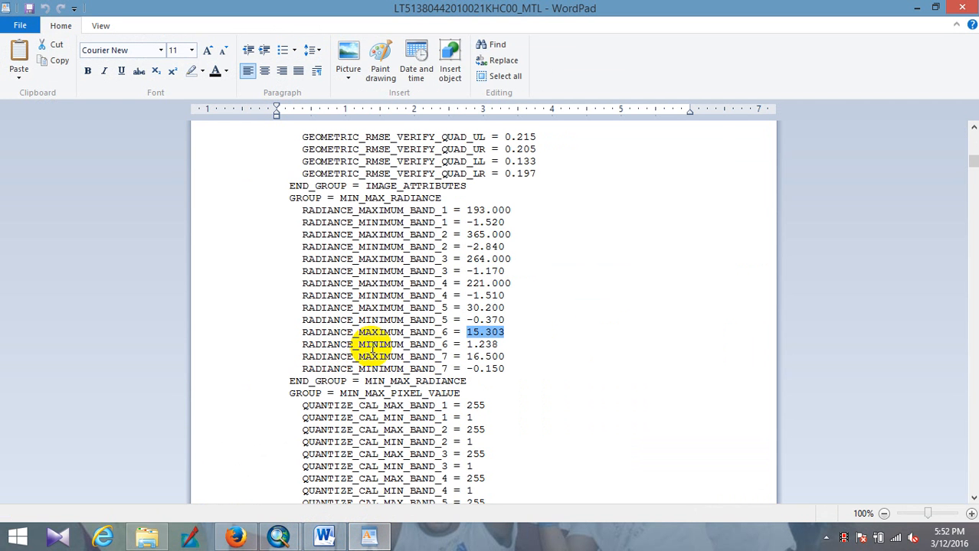
drag(499, 345, 466, 345)
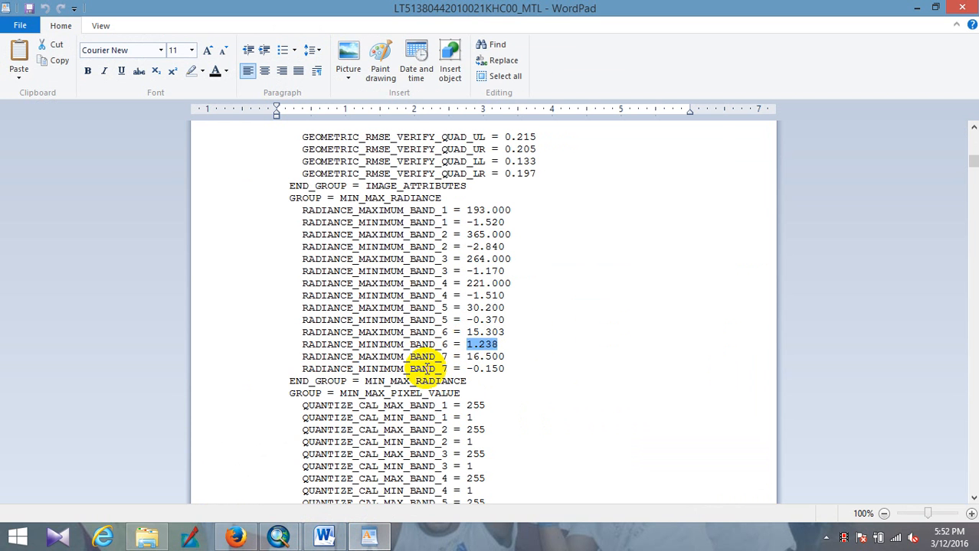
mouse_move(276, 539)
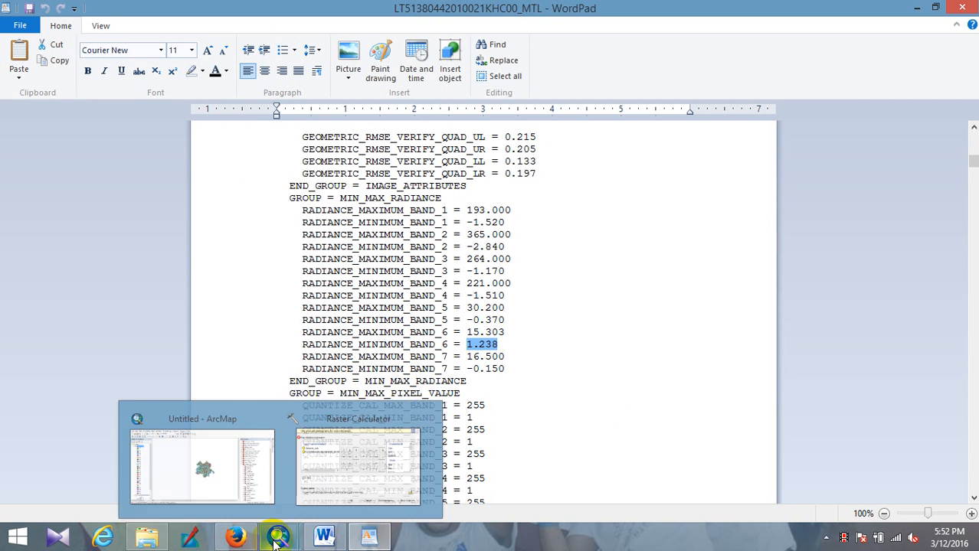
click(348, 484)
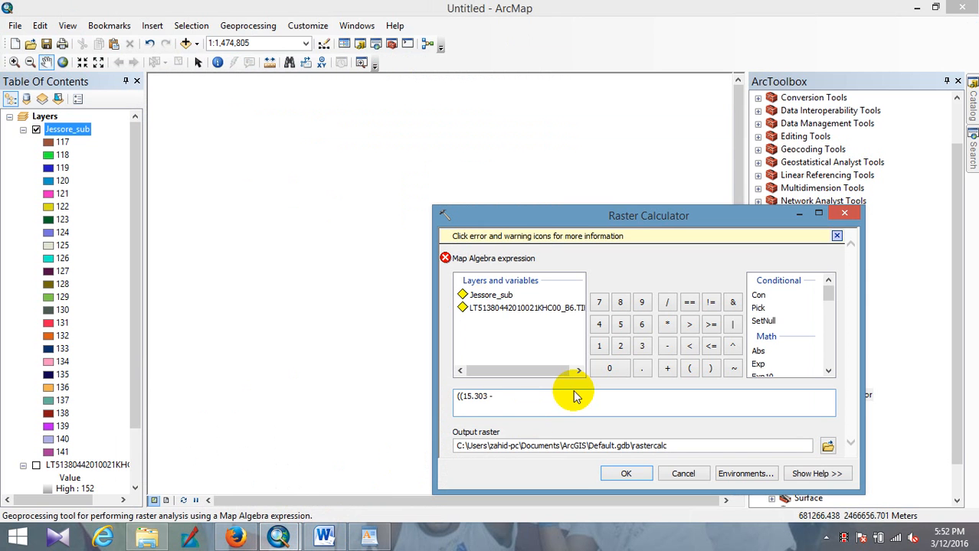
click(709, 369)
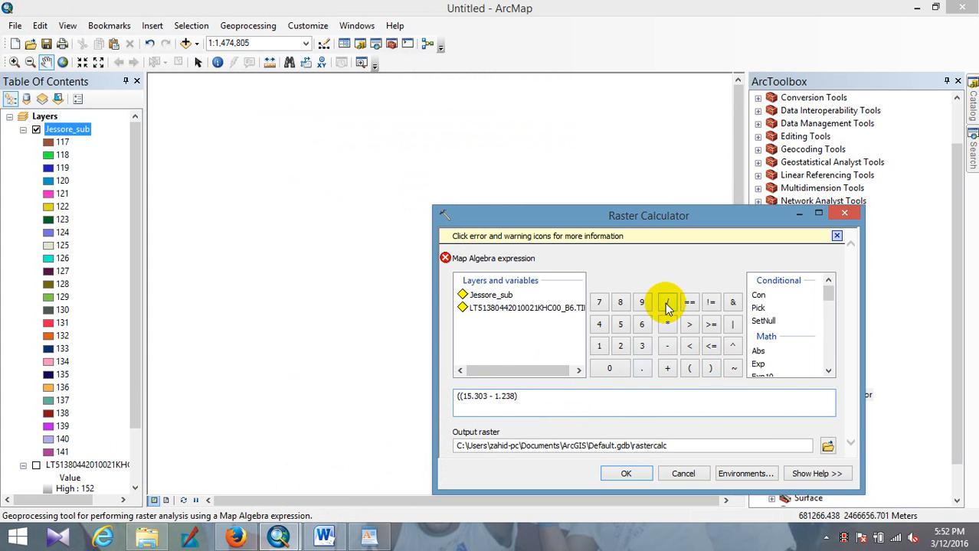
Check the radiance formula in the handbook, and continue the Raster Calculator expression with a division sign and an opening parenthesis
click(236, 536)
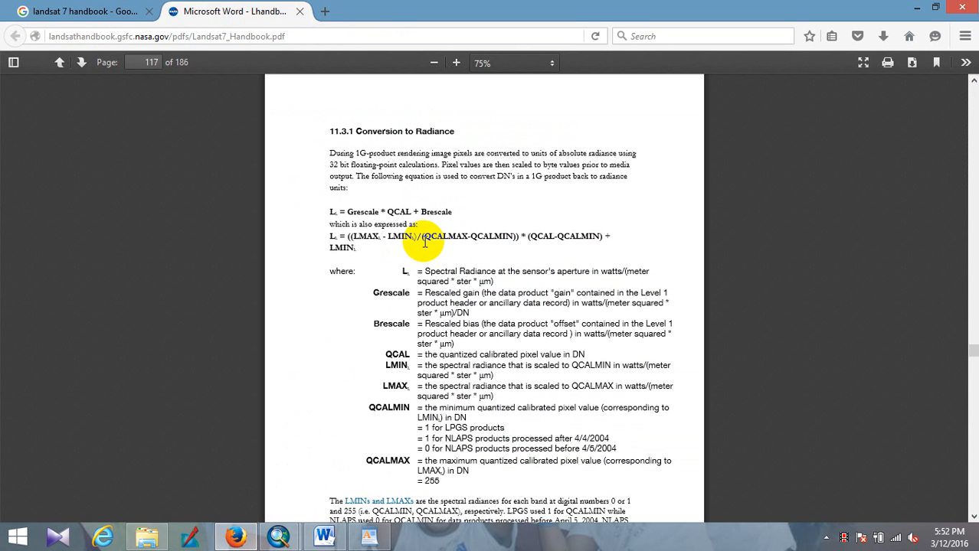
mouse_move(279, 535)
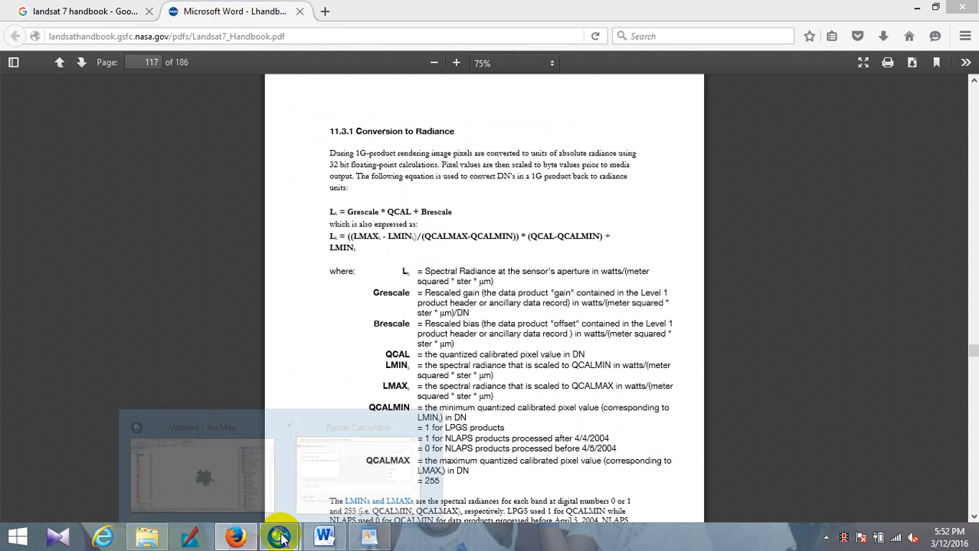
click(412, 479)
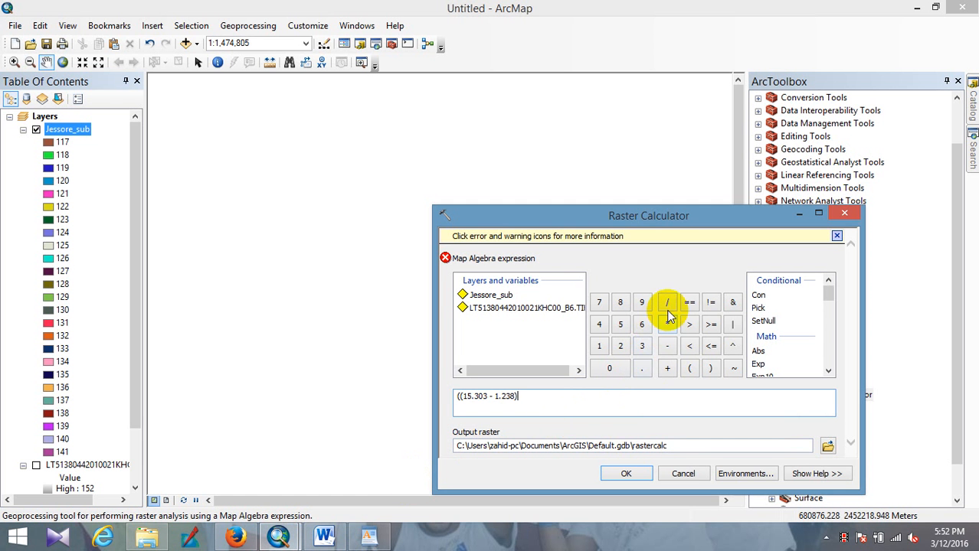
click(689, 368)
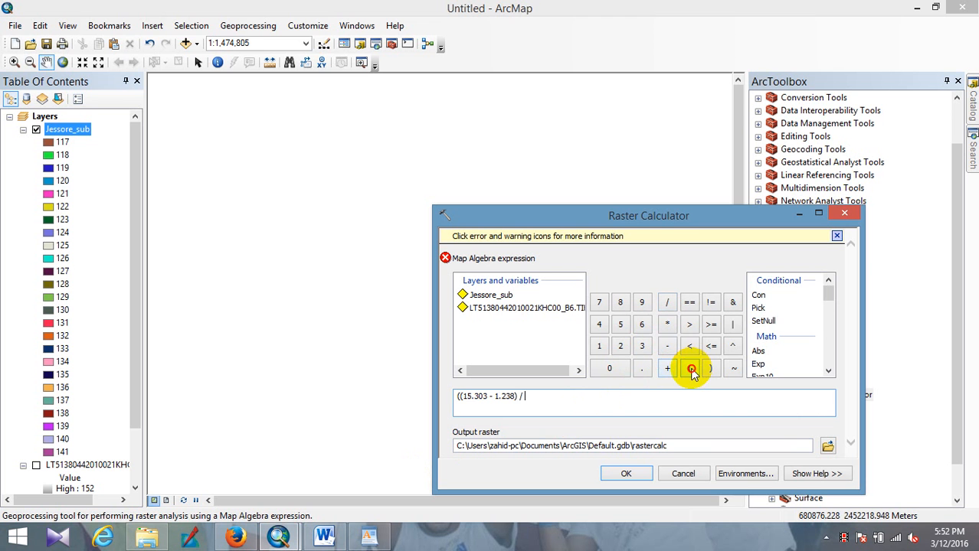
Copy the Band 6 QUANTIZE_CAL_MAX value 255 from the MTL file into the Raster Calculator expression and follow it with a minus sign
click(236, 536)
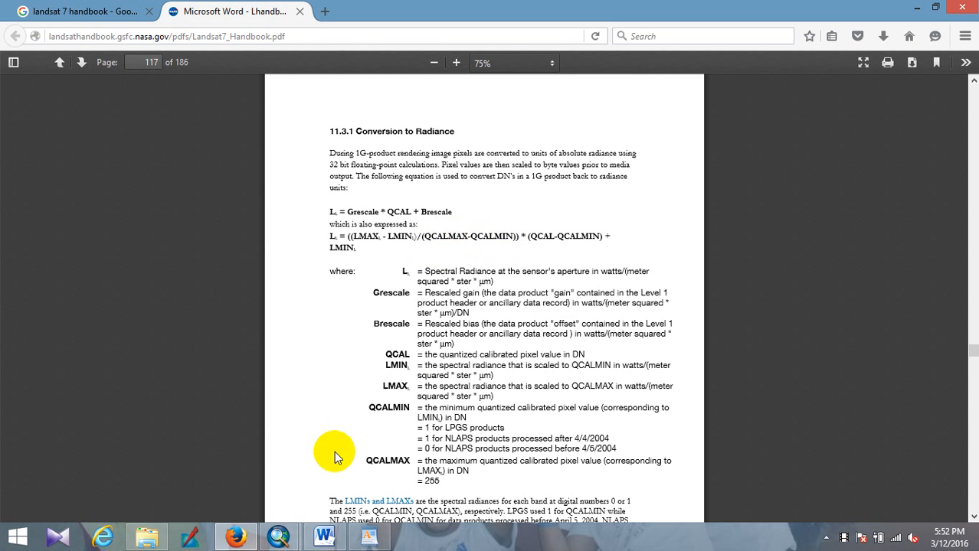
click(369, 536)
scroll(390, 416, down, 1)
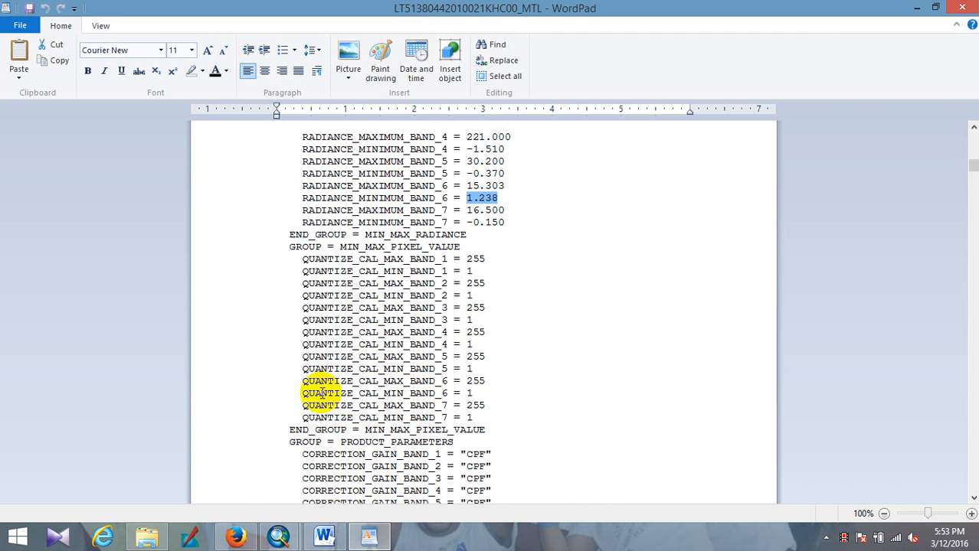
drag(302, 381, 467, 394)
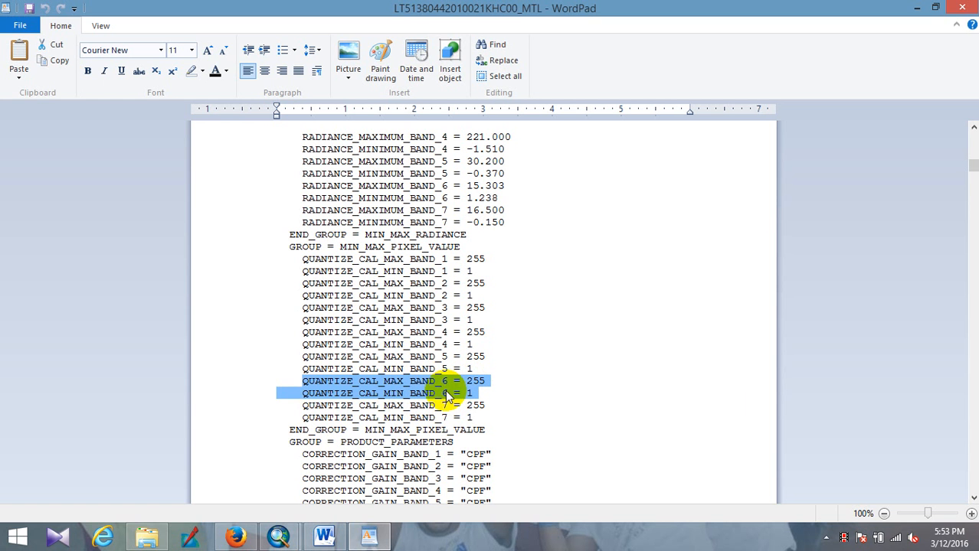
click(474, 393)
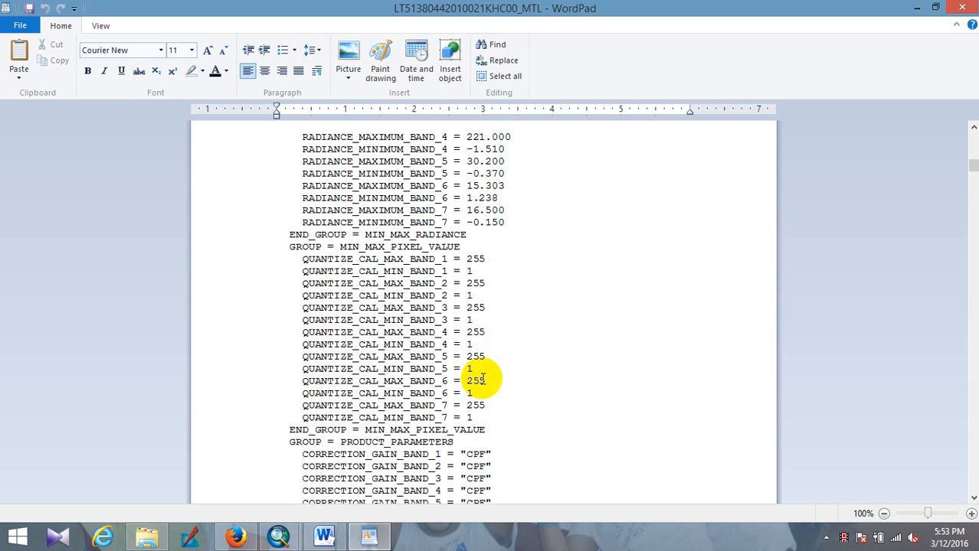
drag(384, 381, 467, 381)
key(ctrl+c)
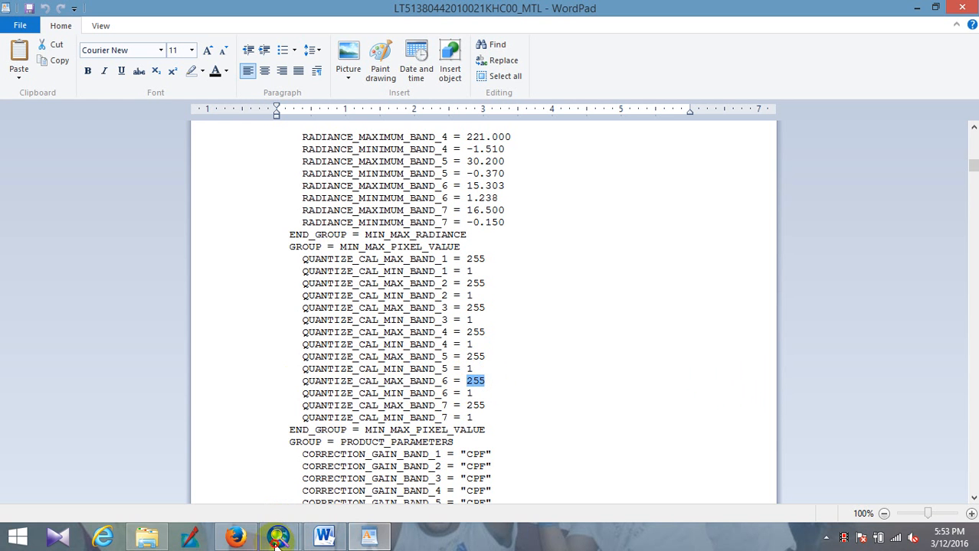
mouse_move(278, 536)
click(364, 487)
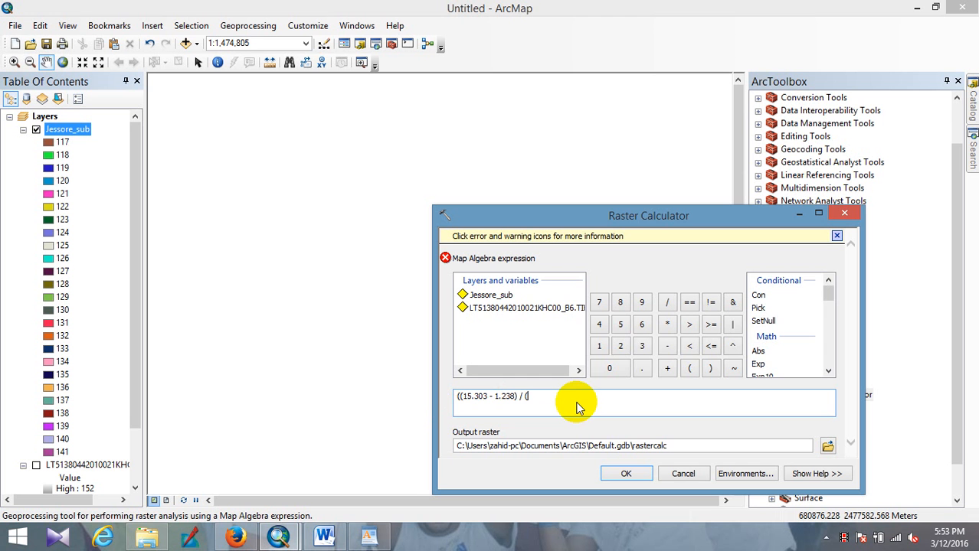
key(ctrl+v)
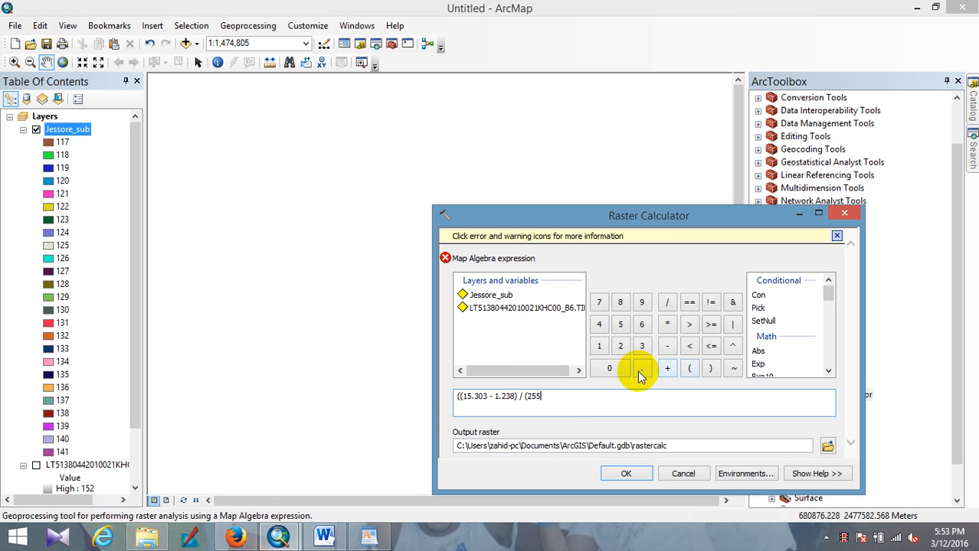
click(667, 346)
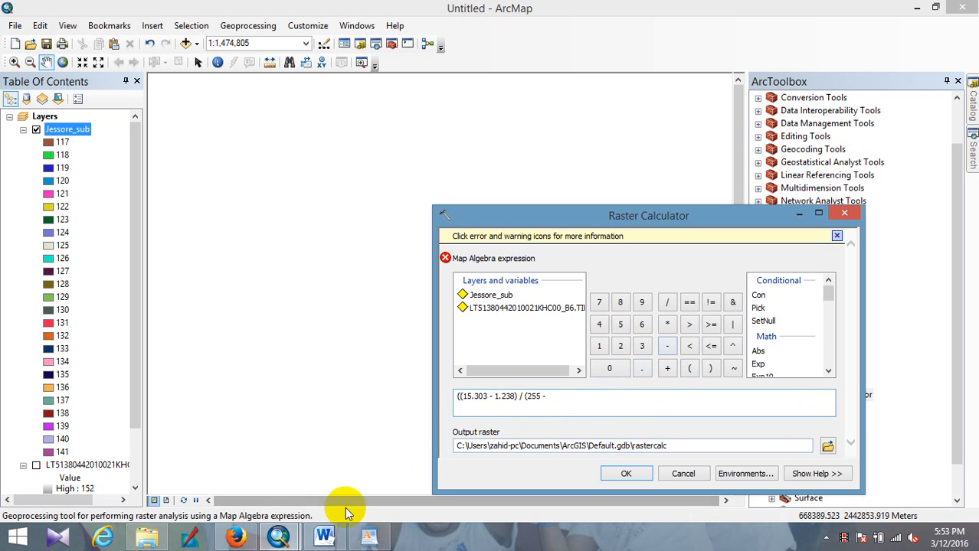
Check QCALMIN for Band 6 in the handbook and MTL file, enter 1 in the expression, and close both parentheses
click(235, 536)
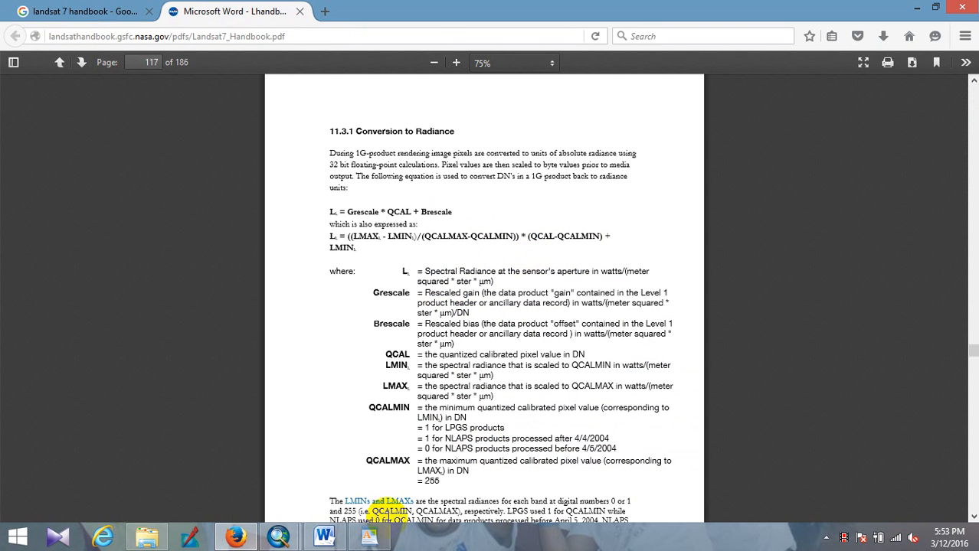
click(371, 537)
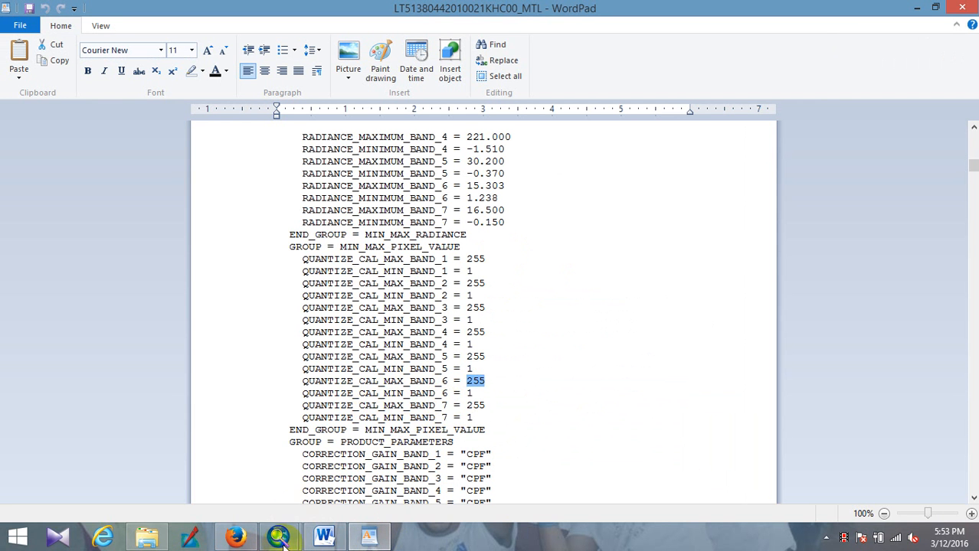
mouse_move(283, 541)
click(387, 464)
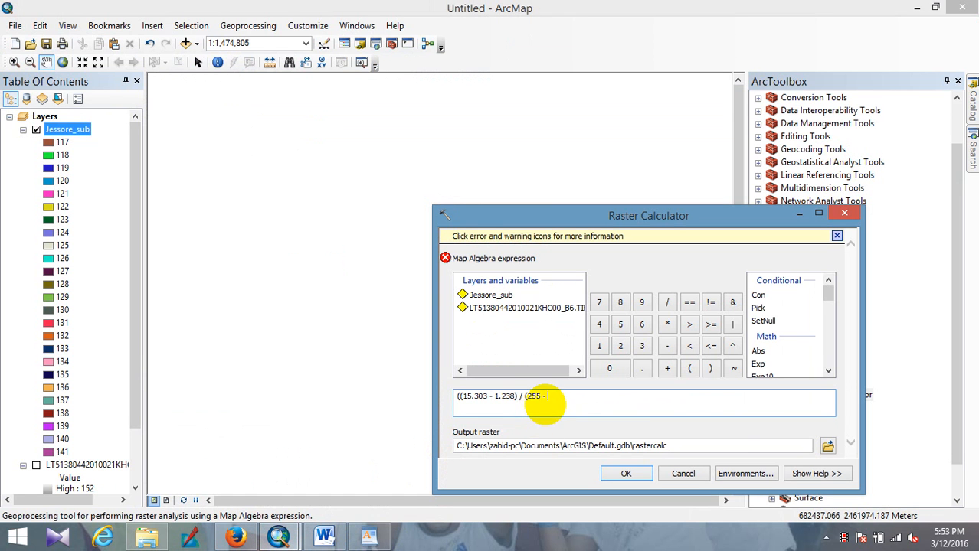
text(1)
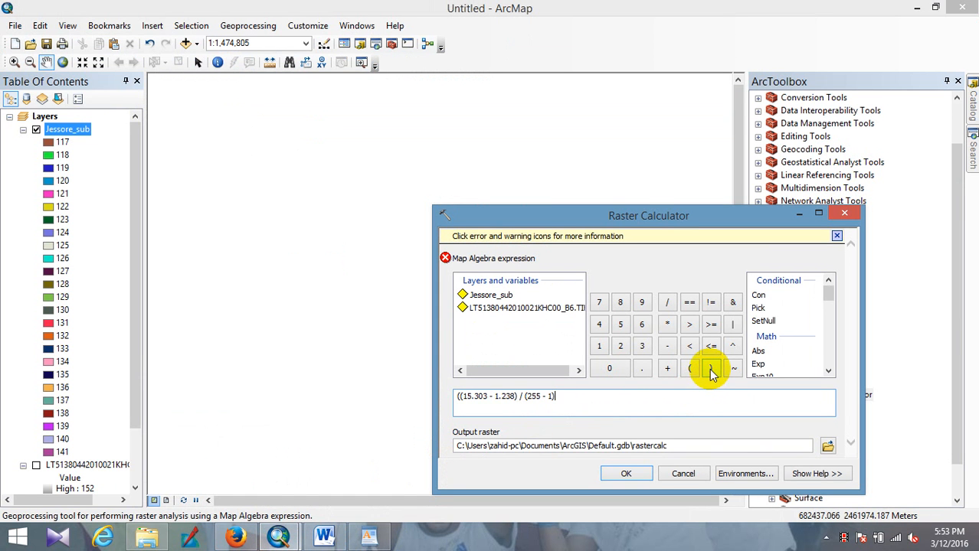
click(710, 368)
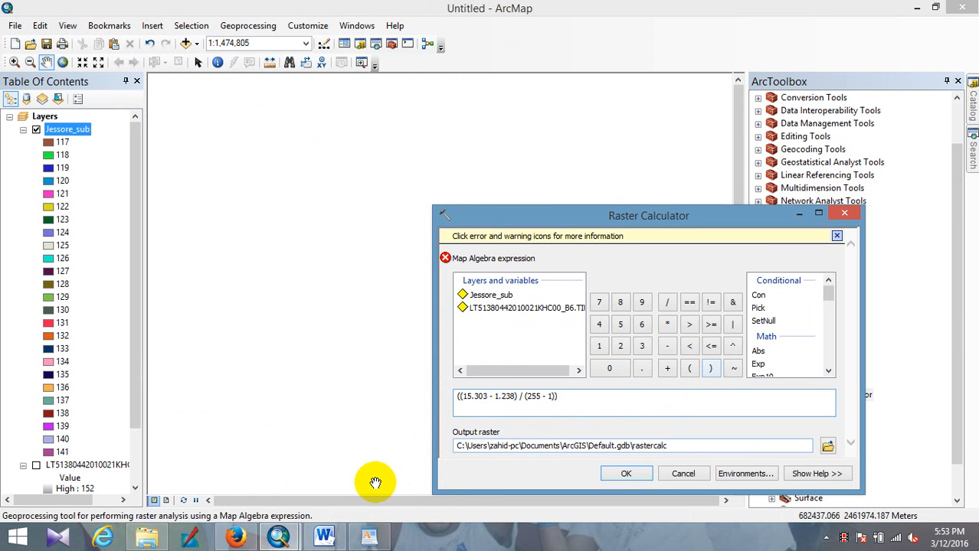
Following the handbook formula, extend the expression with a multiplication sign, an opening parenthesis and the Jessore_sub layer as QCAL
click(235, 536)
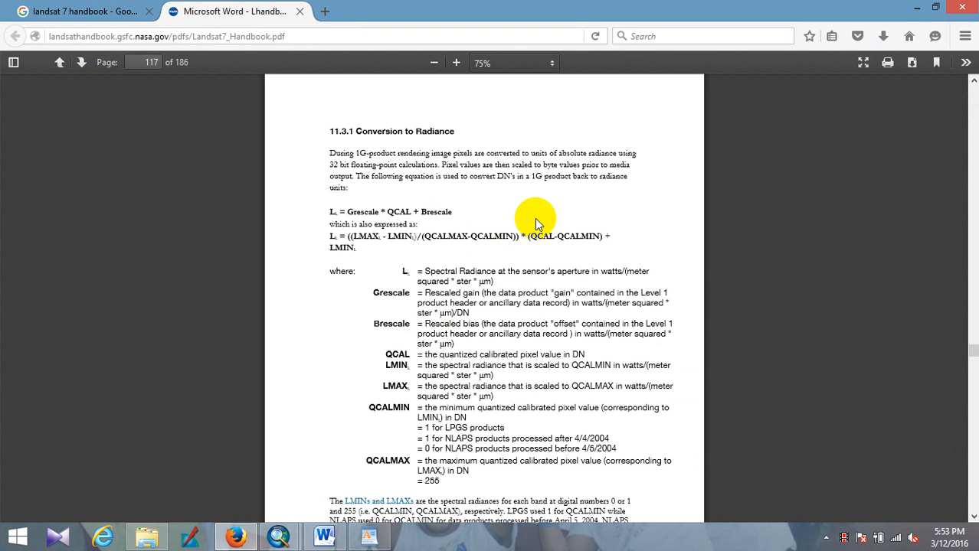
click(925, 7)
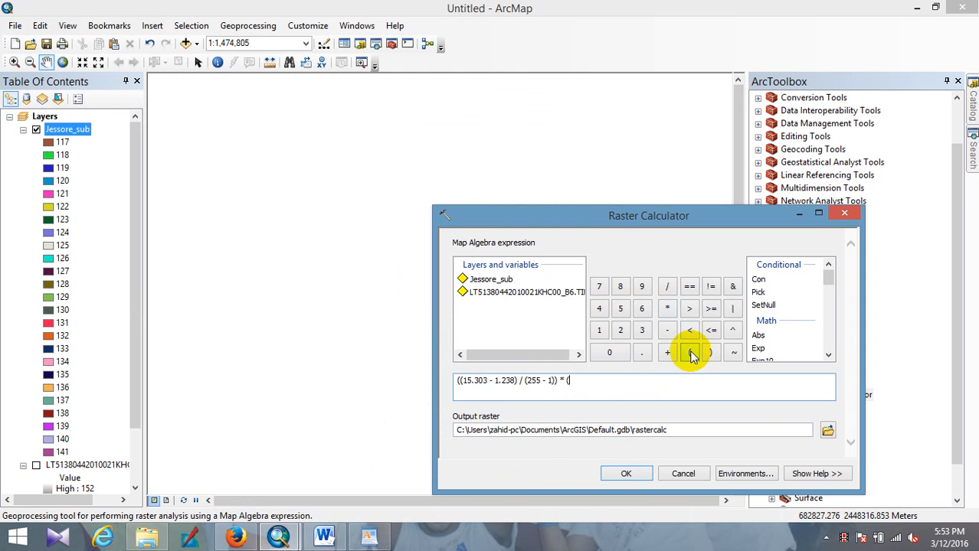
click(235, 539)
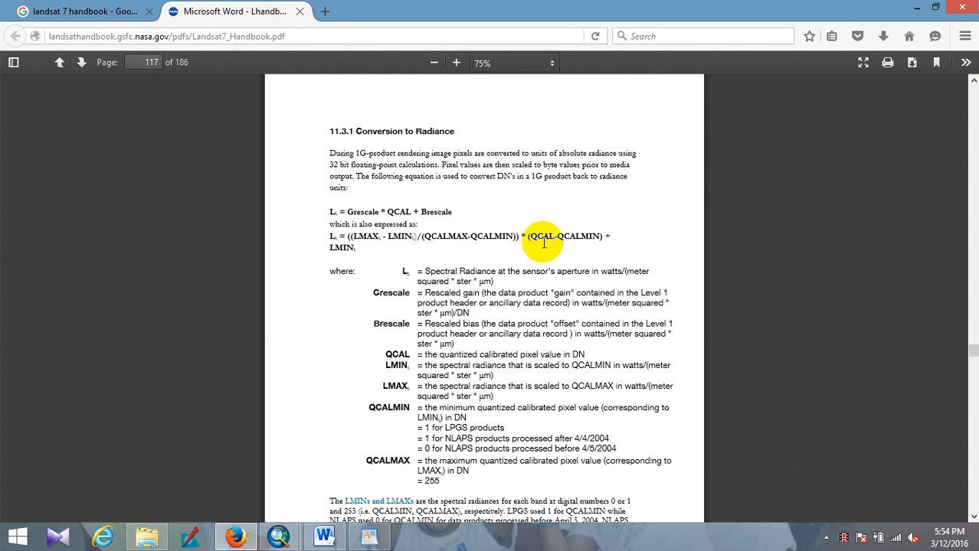
click(280, 537)
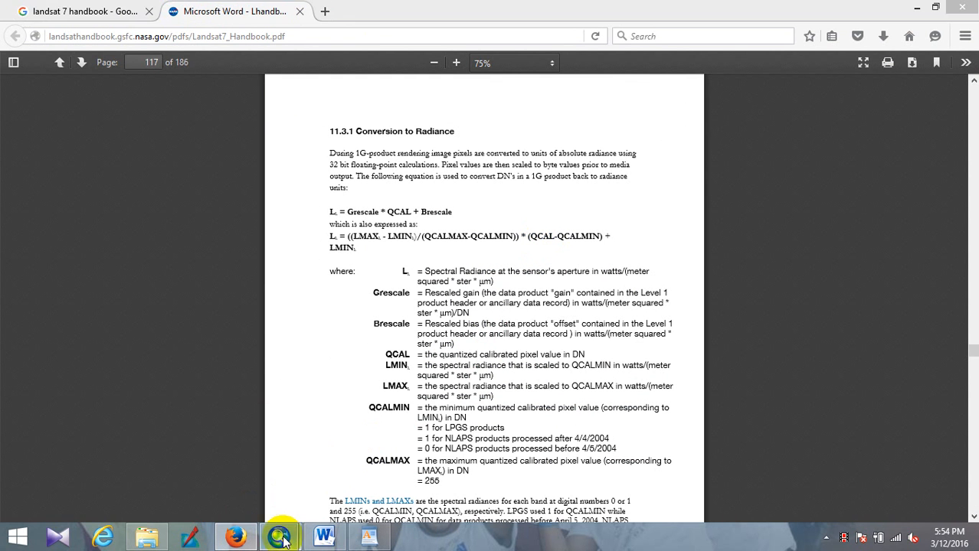
click(321, 498)
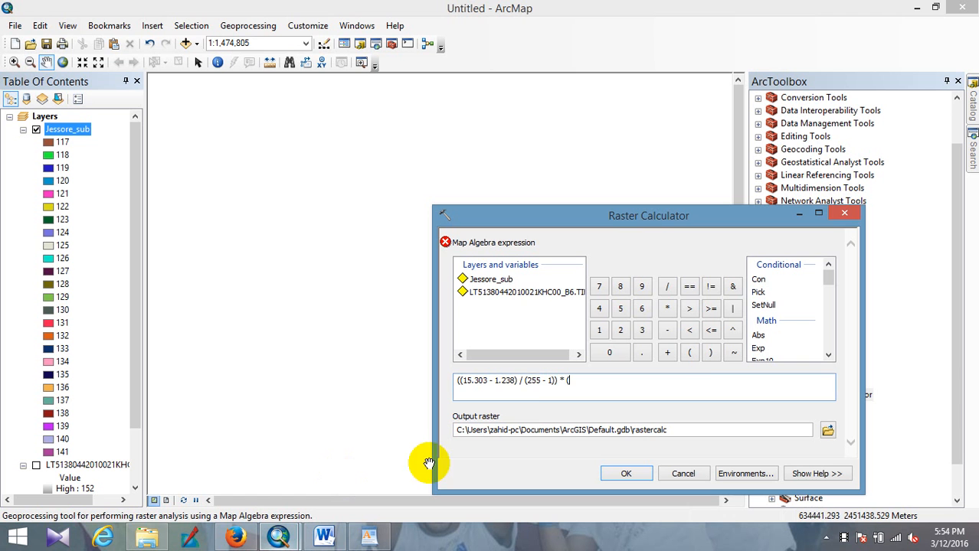
double_click(504, 284)
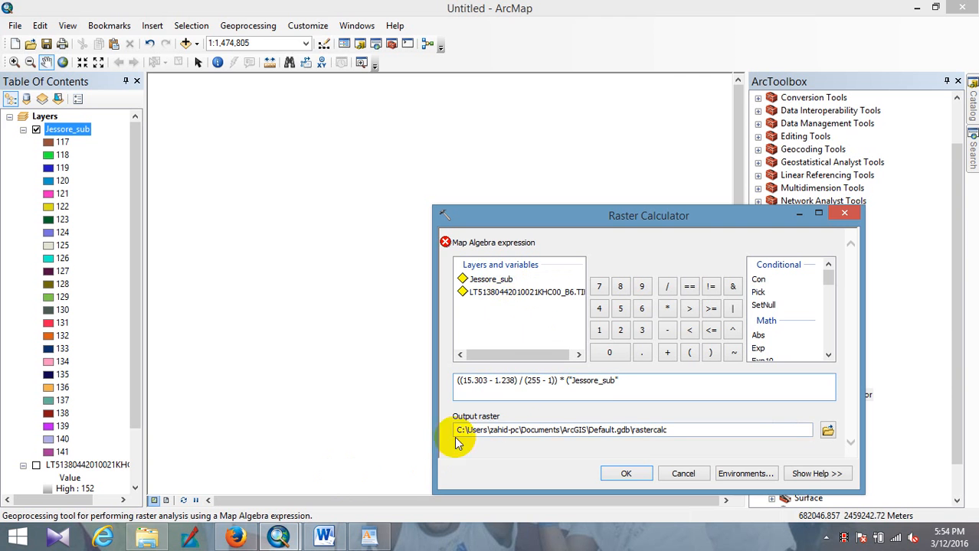
Check the QCALMIN term in the handbook formula, subtract 1 from Jessore_sub in the expression, and close the parenthesis
click(237, 536)
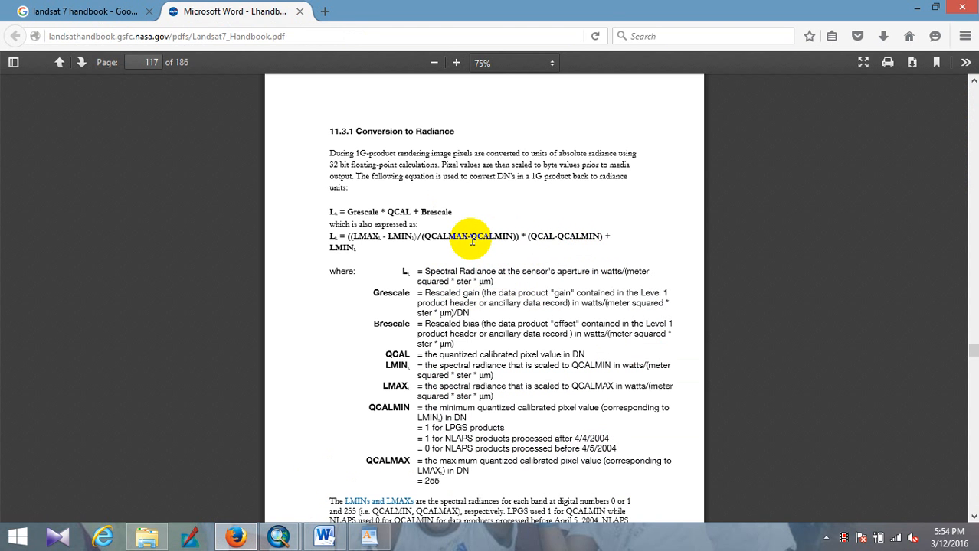
mouse_move(475, 239)
mouse_down()
mouse_move(590, 233)
mouse_move(489, 240)
mouse_up()
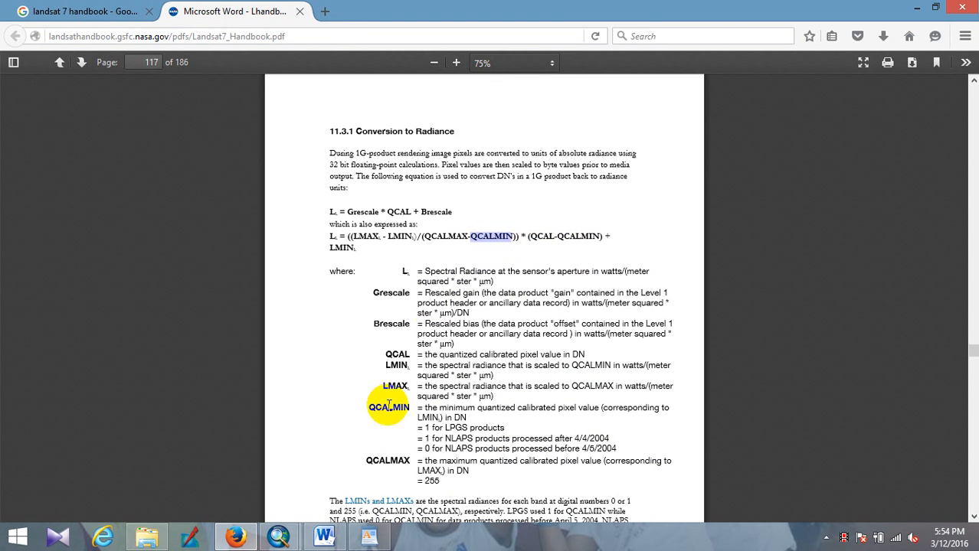
click(279, 536)
click(359, 488)
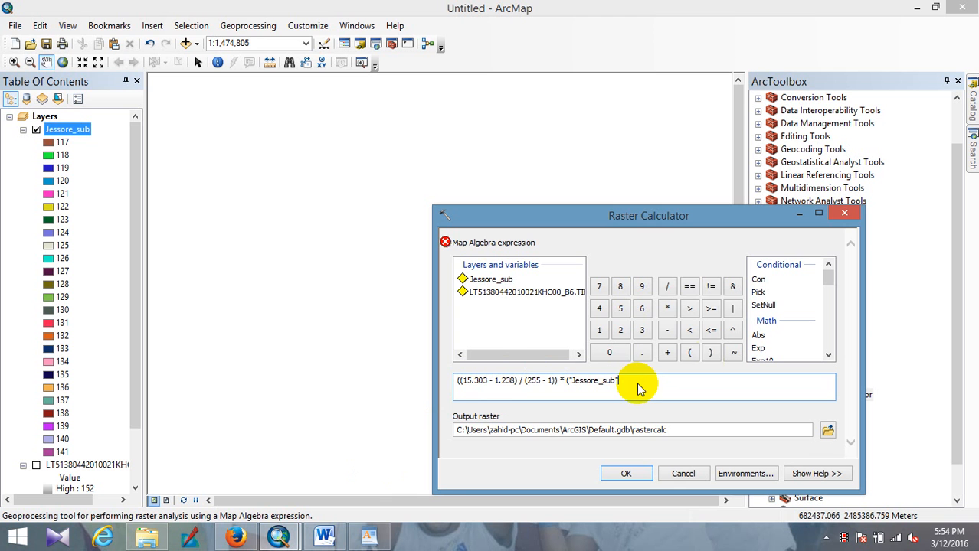
click(667, 331)
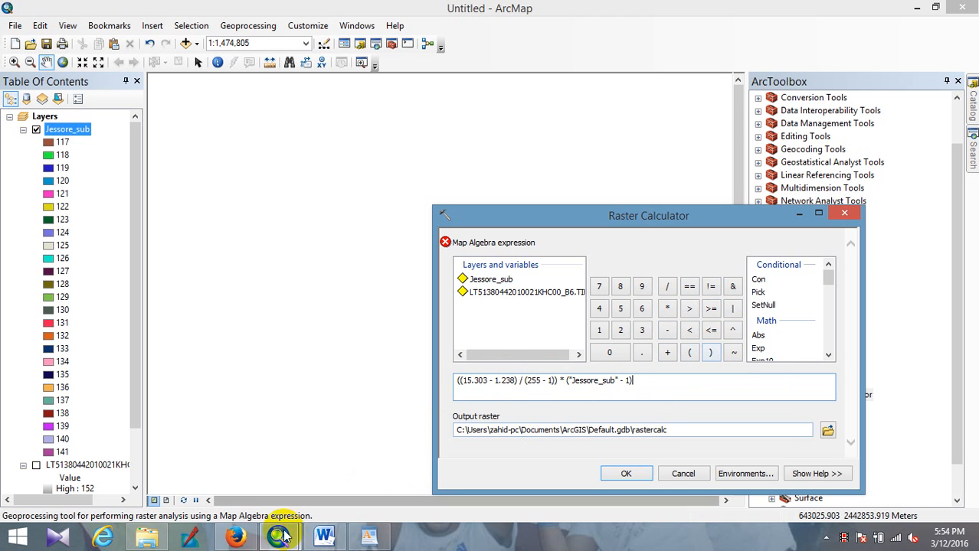
Following the handbook radiance formula, finish the expression by adding the Band 6 LMIN value, + 1.238
click(235, 536)
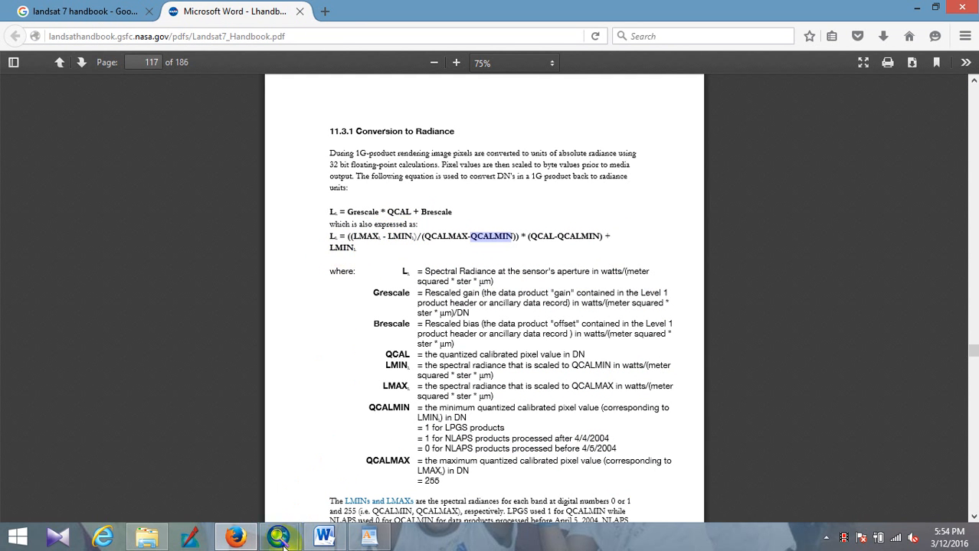
mouse_move(278, 536)
click(408, 476)
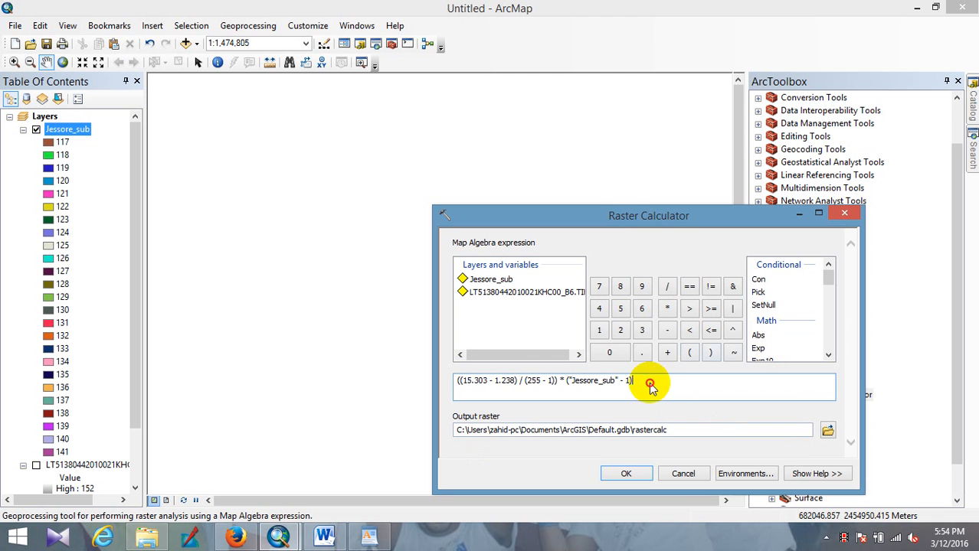
click(668, 353)
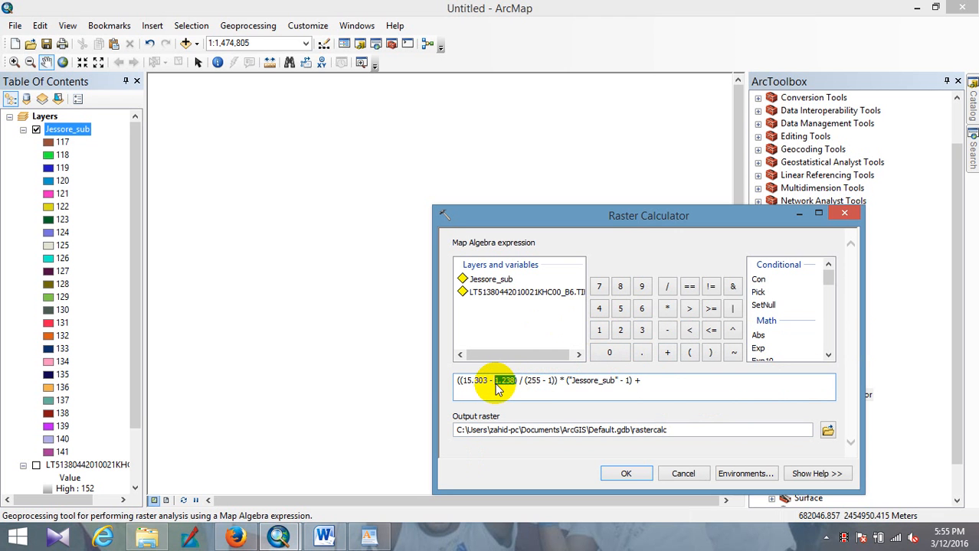
click(675, 387)
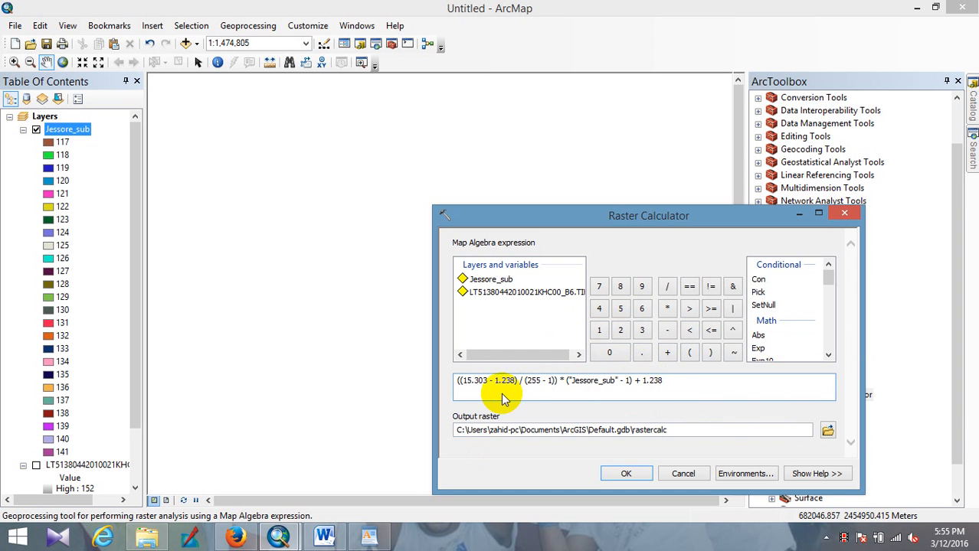
Run the radiance calculation with the output raster saved as Radiance in the Output folder, and hide the Jessore_sub layer
click(828, 431)
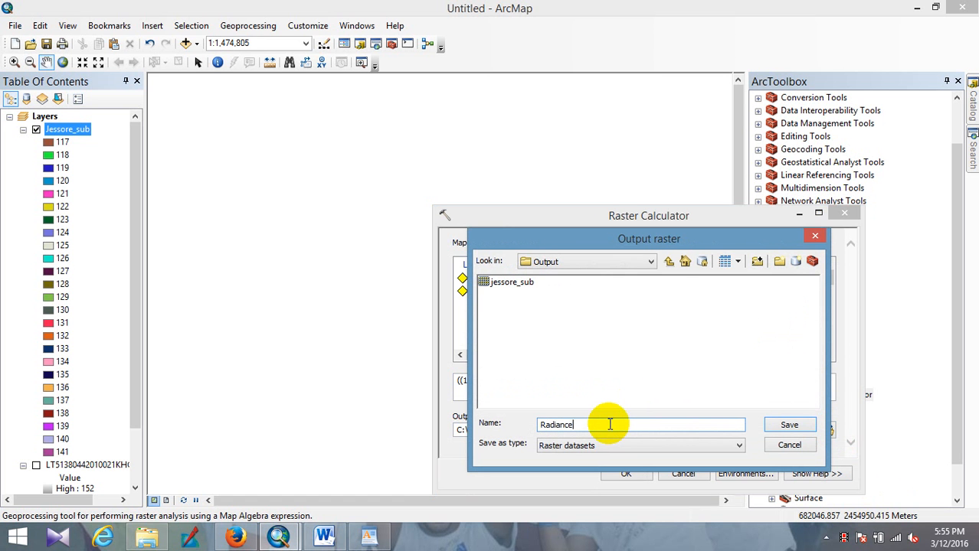
click(788, 425)
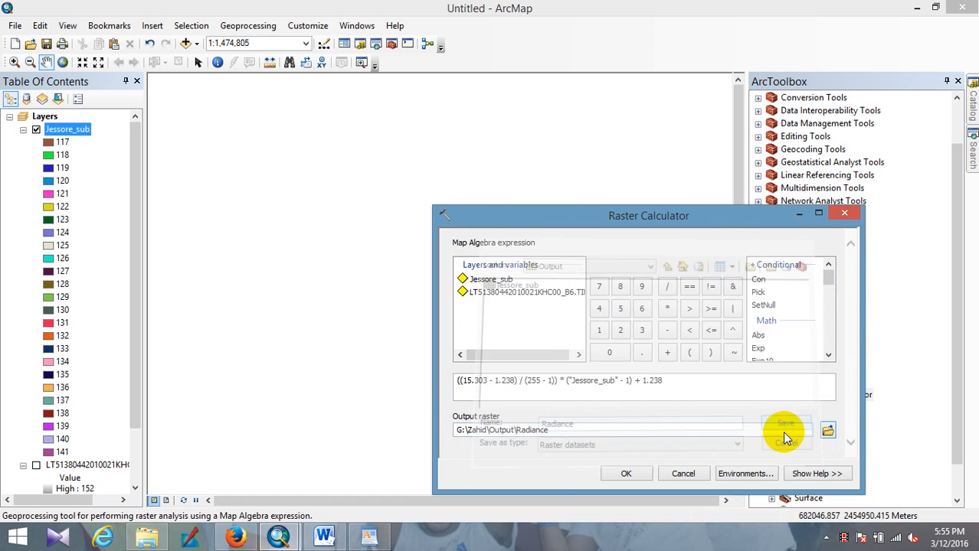
click(622, 472)
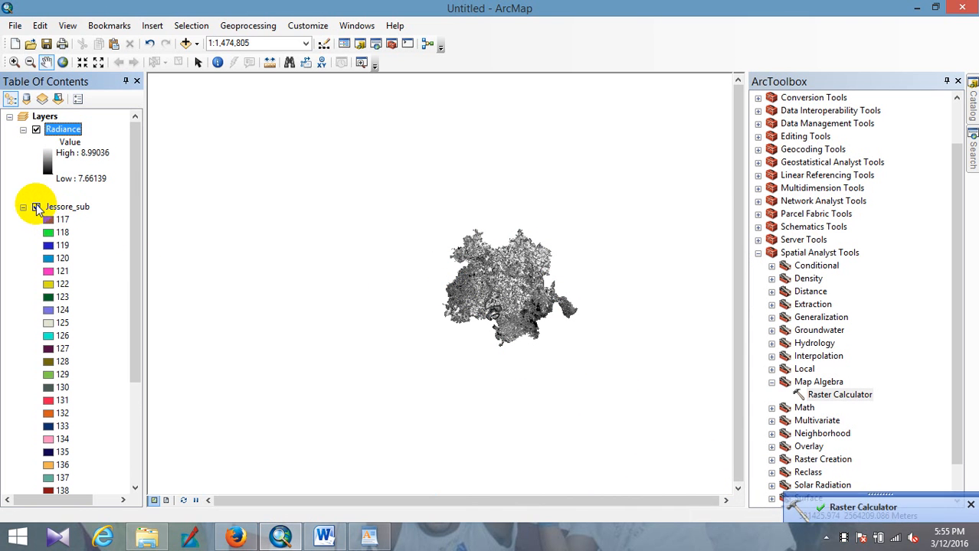
click(36, 207)
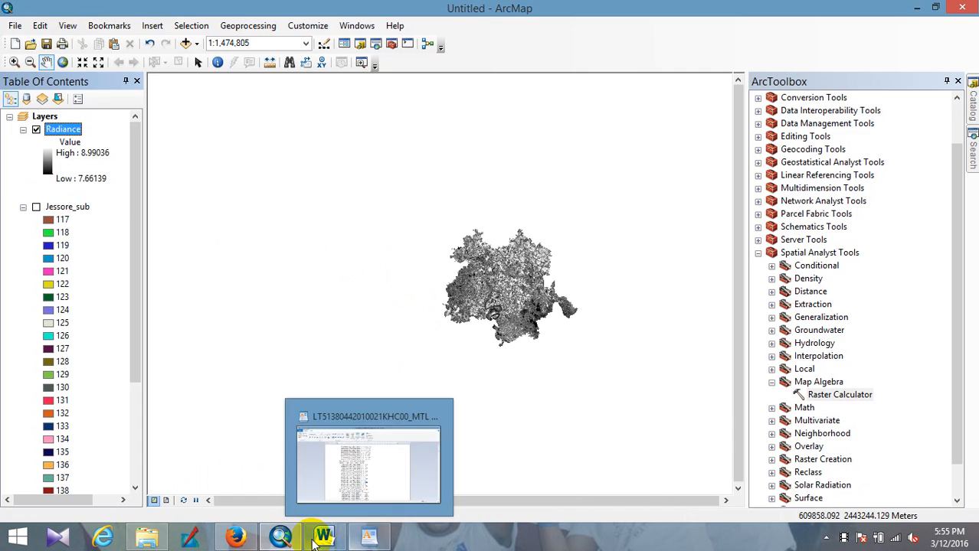
Examine the radiance-to-temperature formula in the Word flowchart and handbook section 11.3.3, including the K1 and K2 constants in Table 11.5
click(361, 429)
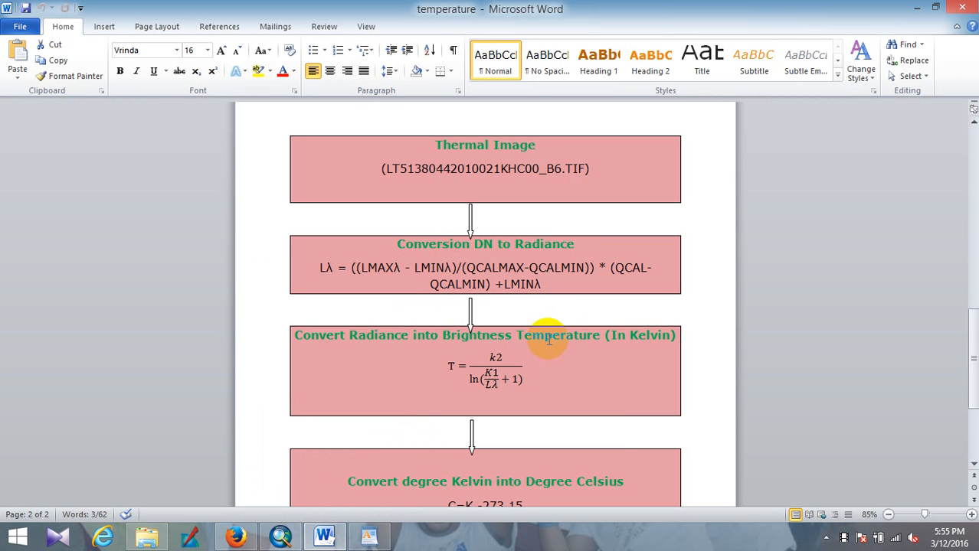
click(491, 373)
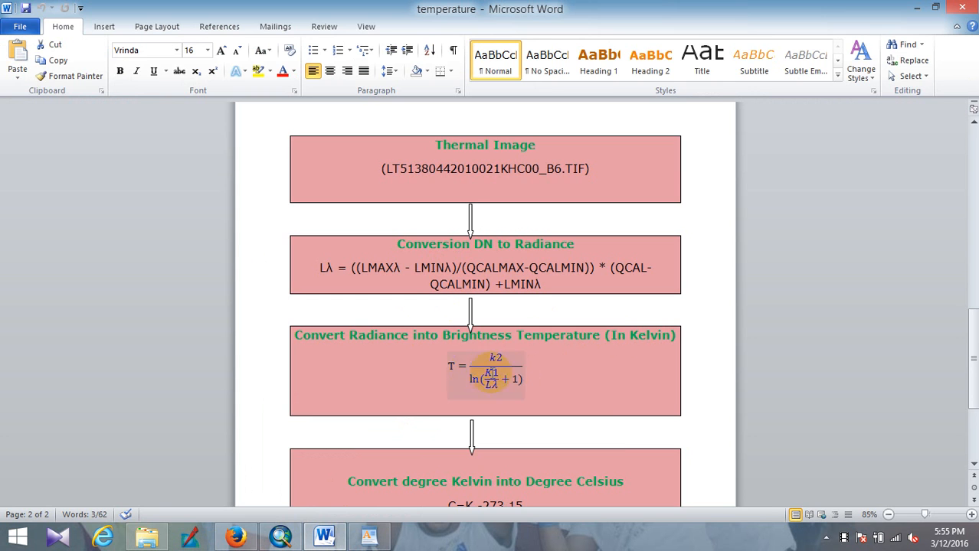
click(236, 536)
scroll(463, 335, down, 15)
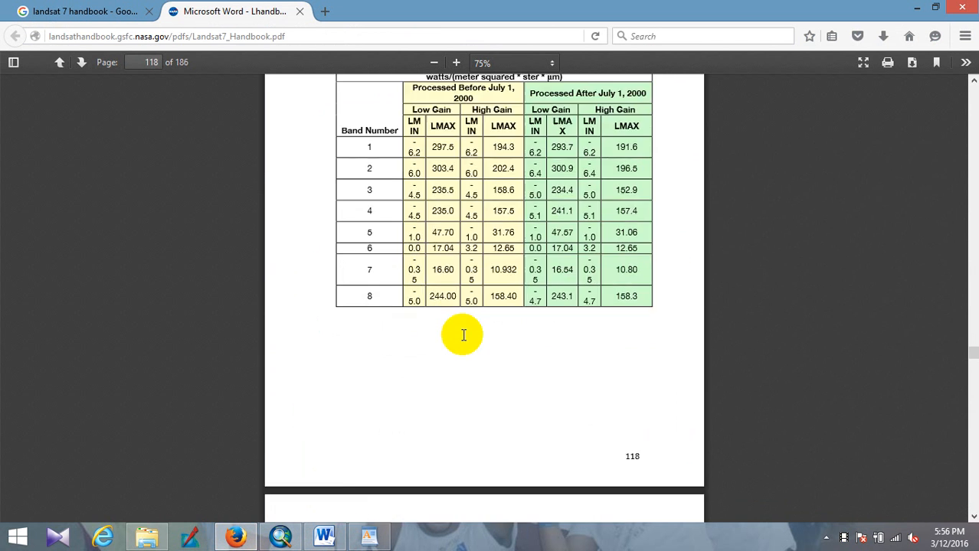
scroll(462, 335, down, 4)
scroll(463, 264, up, 2)
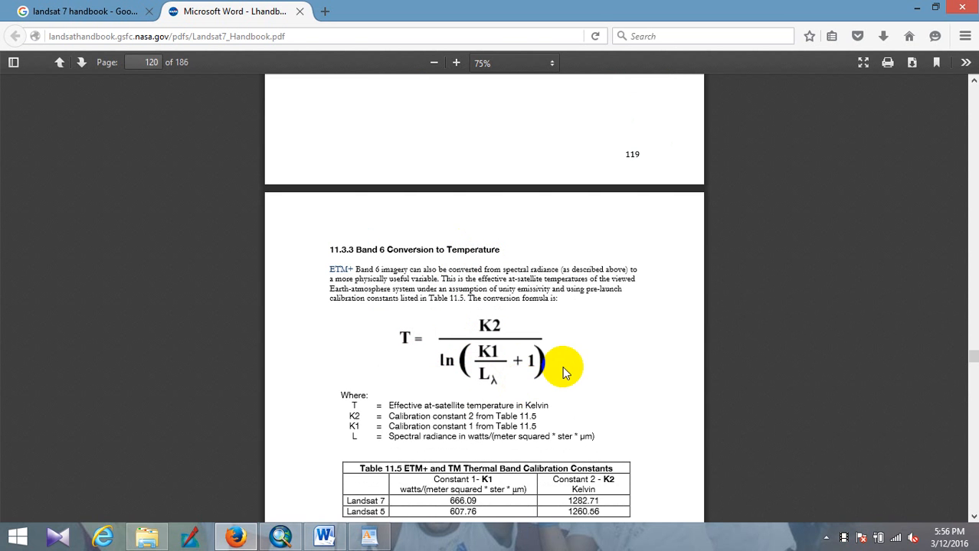
scroll(531, 376, down, 2)
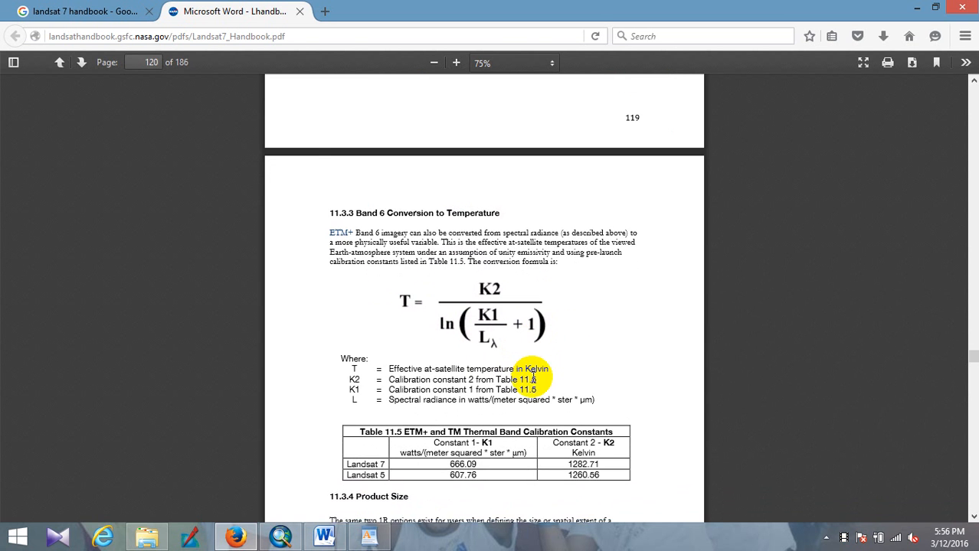
double_click(499, 277)
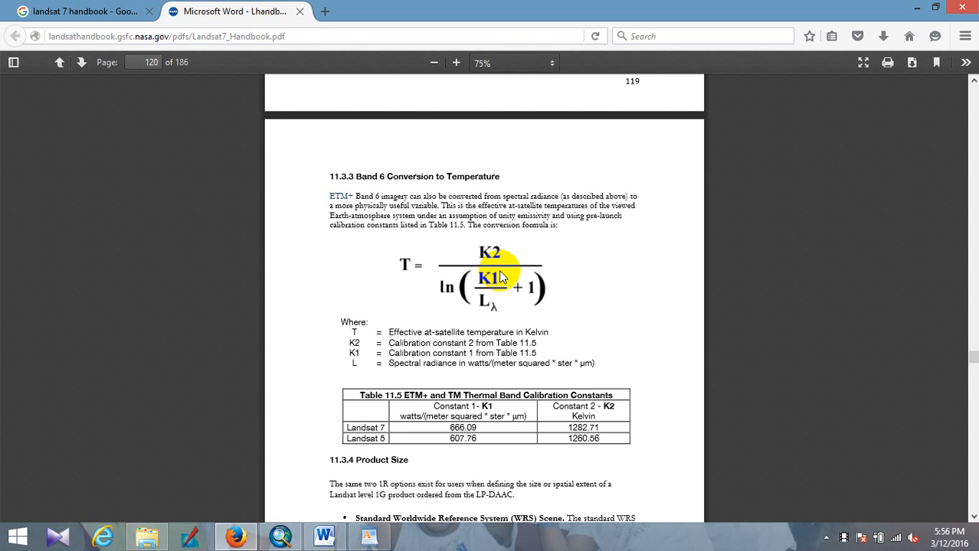
click(502, 277)
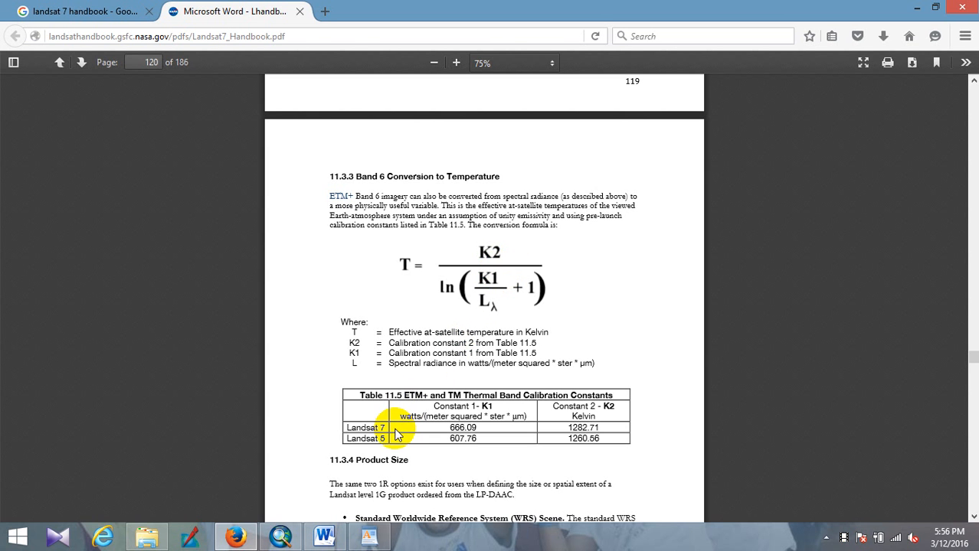
click(371, 539)
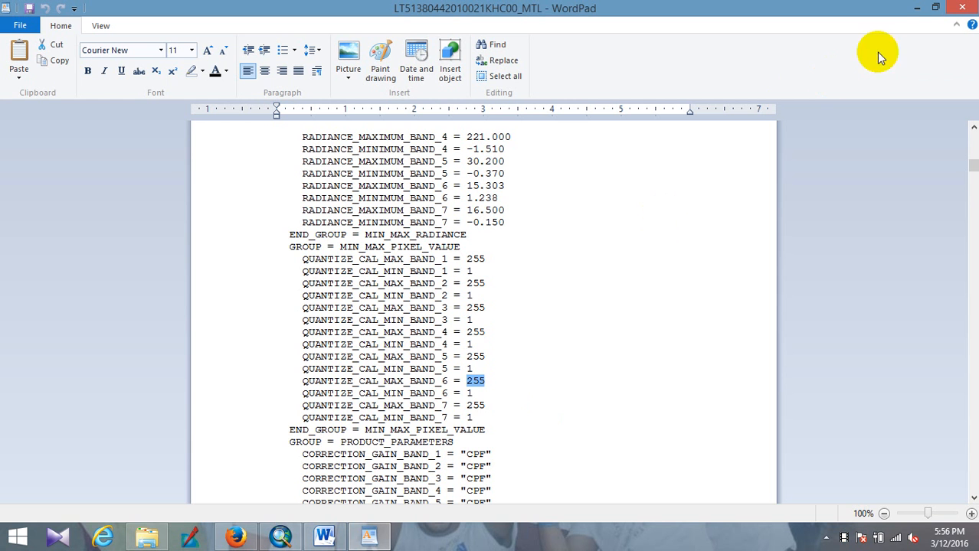
click(916, 9)
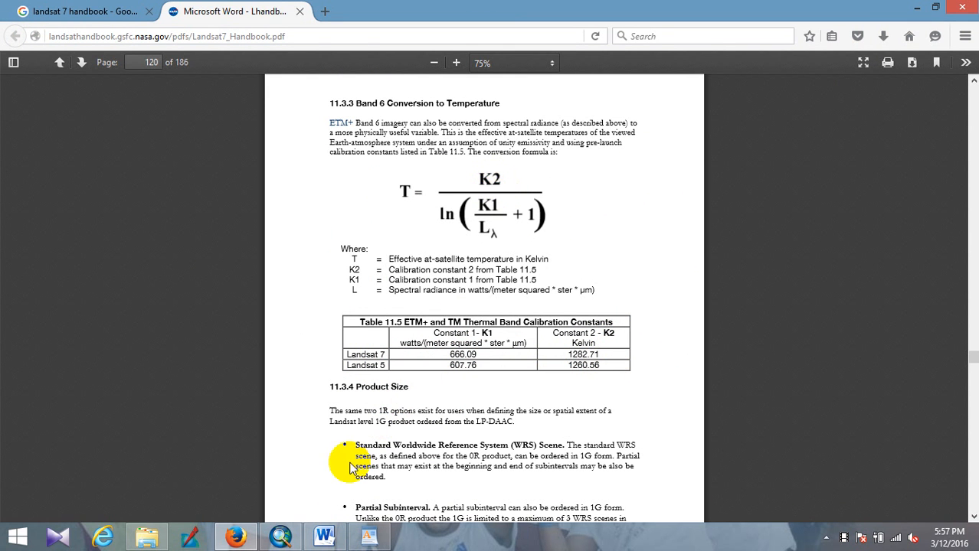
Start a new Raster Calculator expression in ArcMap with the Landsat 5 K2 constant 1260.56 copied from the handbook, followed by a division sign
click(282, 538)
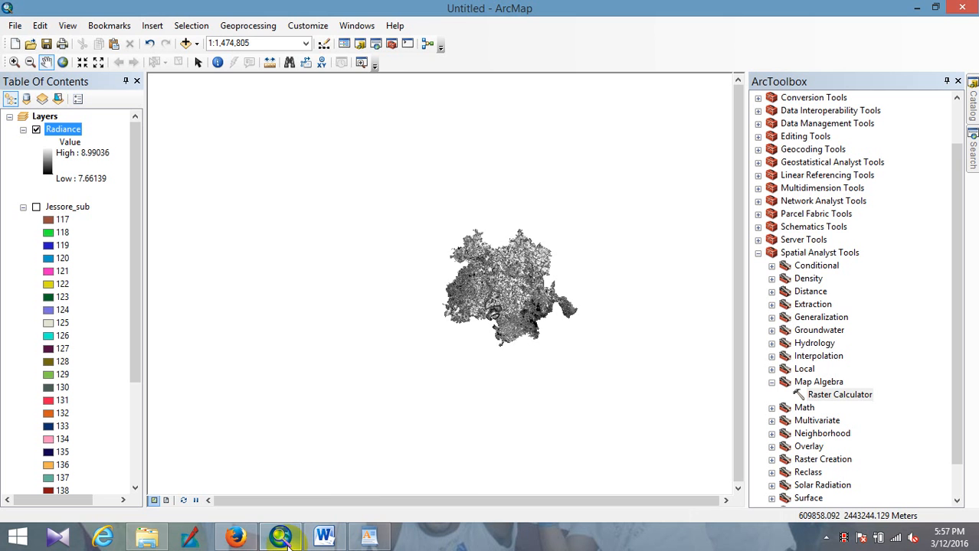
click(840, 396)
double_click(840, 395)
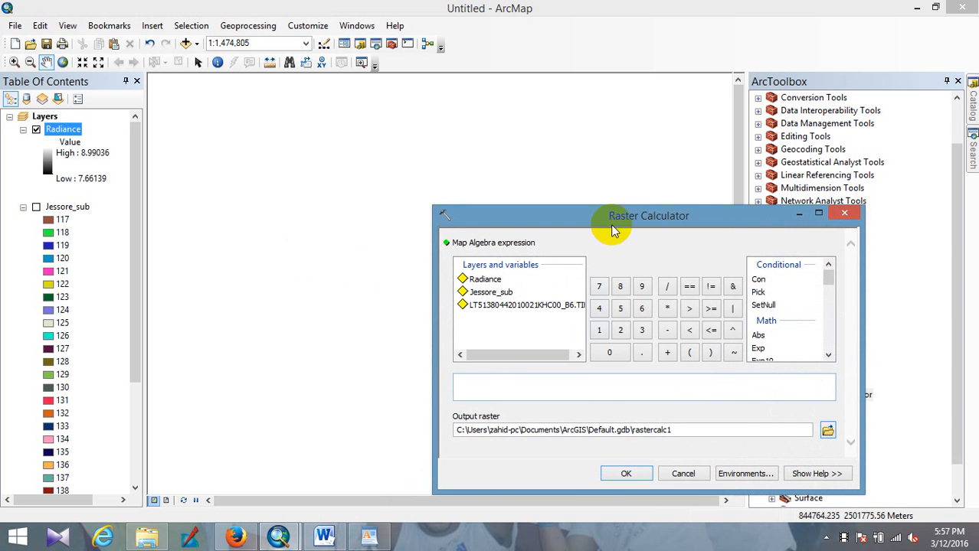
drag(615, 232, 519, 190)
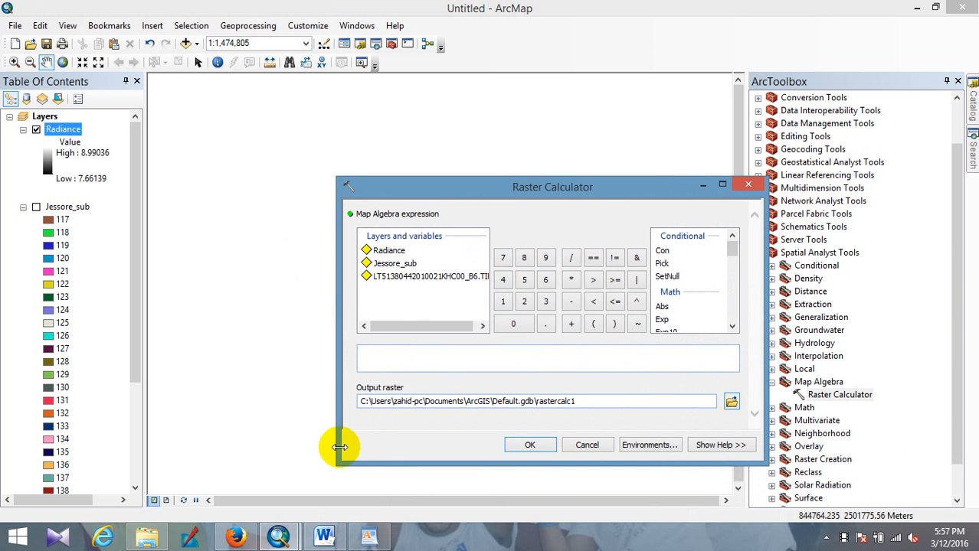
click(236, 536)
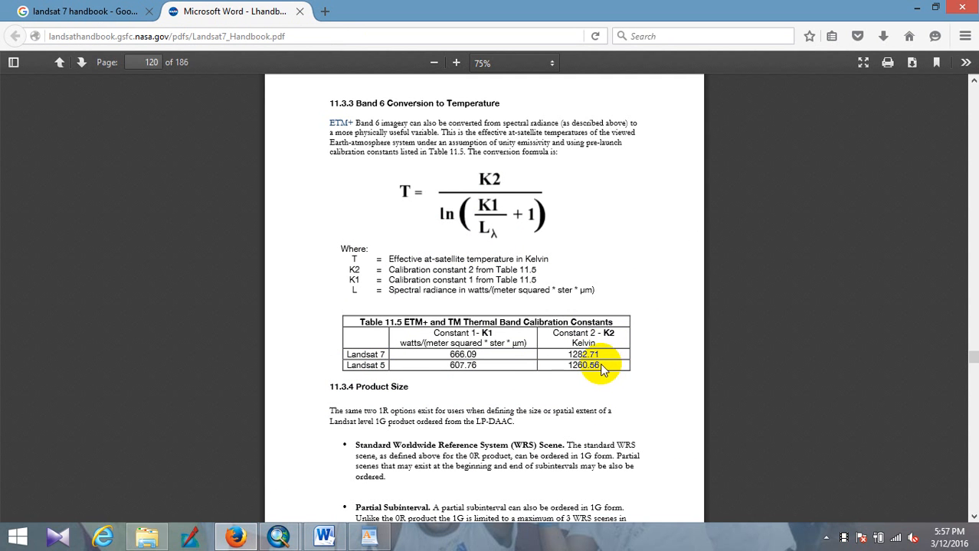
drag(598, 365, 571, 363)
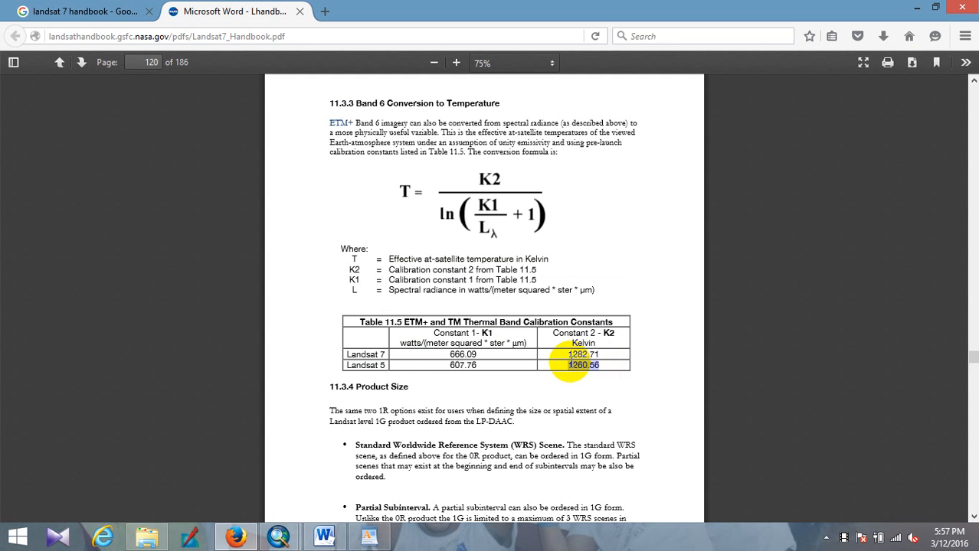
mouse_move(282, 536)
click(389, 460)
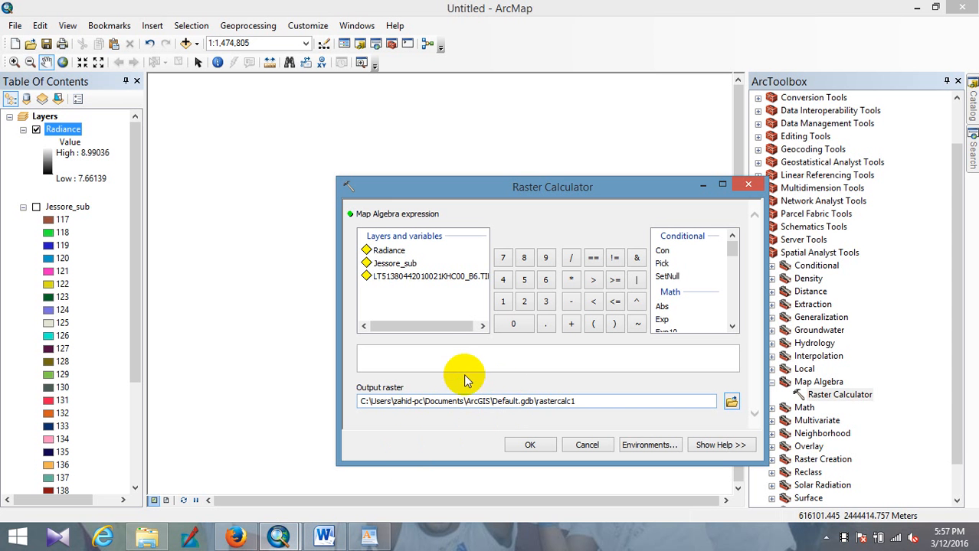
click(418, 360)
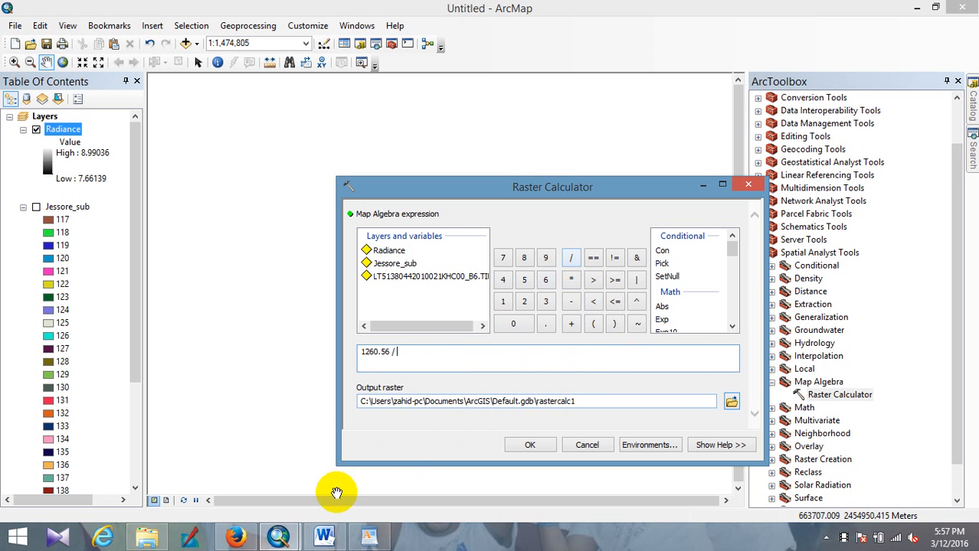
Check the denominator of the handbook's temperature formula and insert the Ln function after the division sign in the expression
click(235, 536)
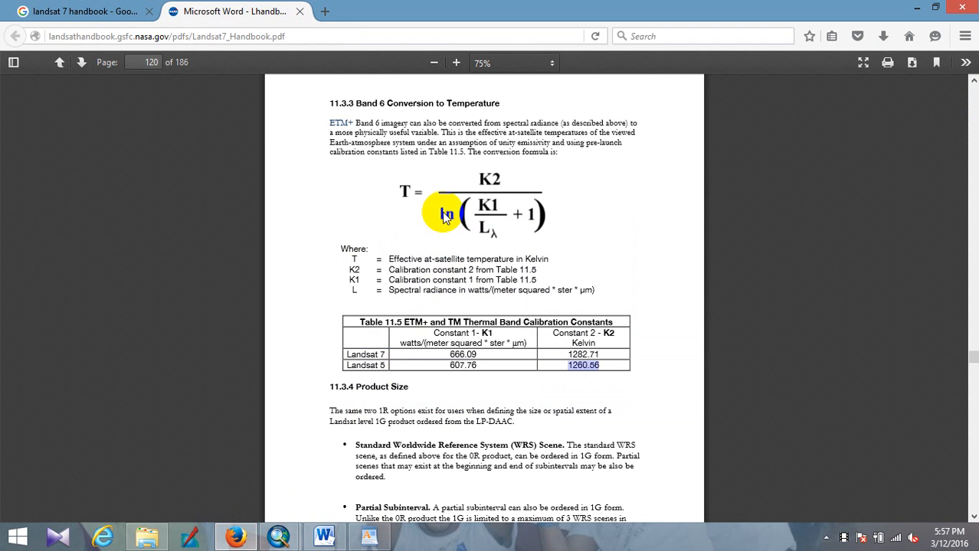
click(285, 538)
click(371, 474)
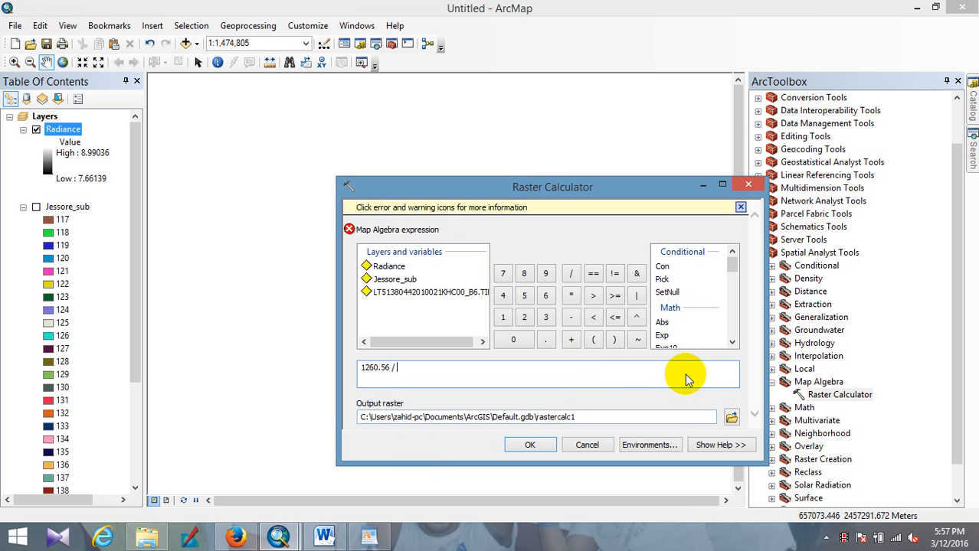
click(732, 342)
click(731, 342)
click(731, 343)
double_click(664, 337)
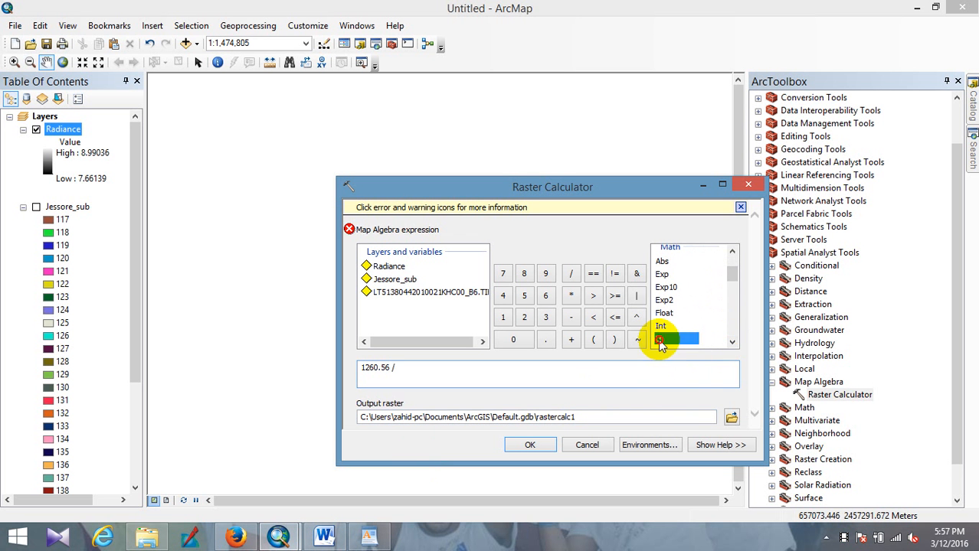
Copy the Landsat 5 K1 constant 607.76 from the handbook into the Ln parentheses and follow it with a division sign
click(236, 536)
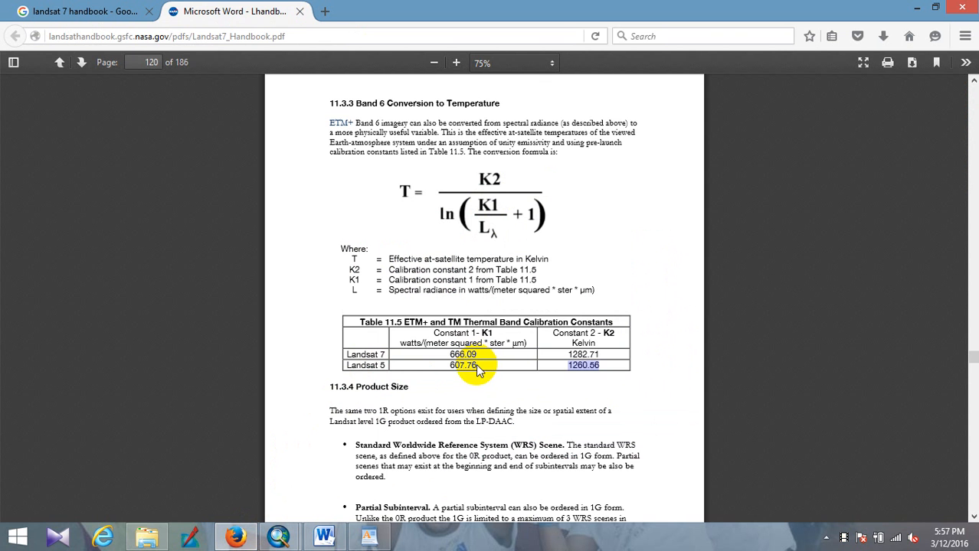
drag(477, 366, 453, 364)
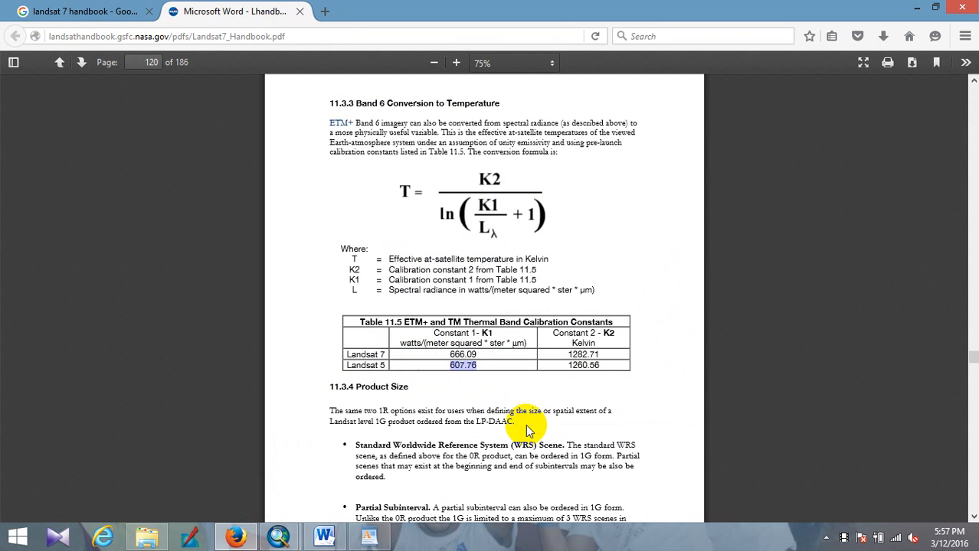
mouse_move(278, 536)
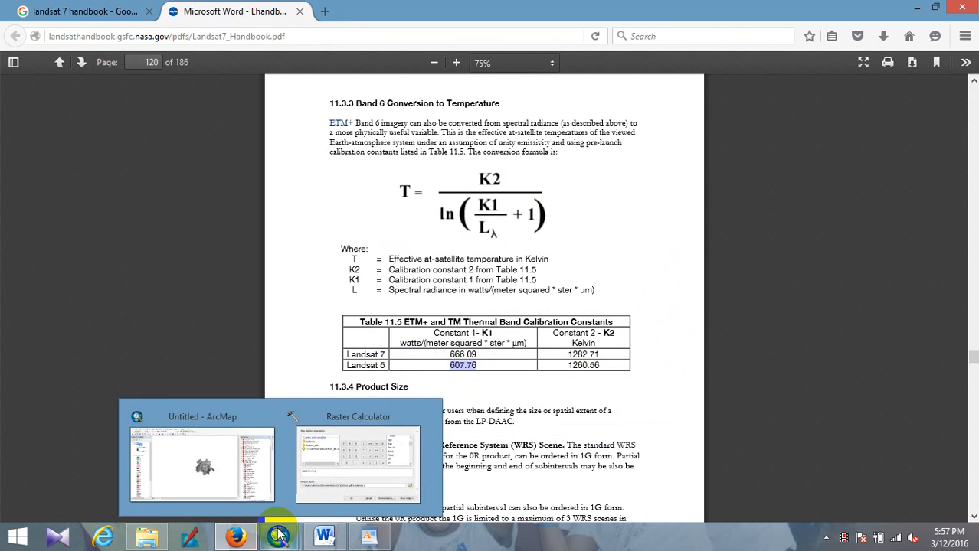
click(350, 459)
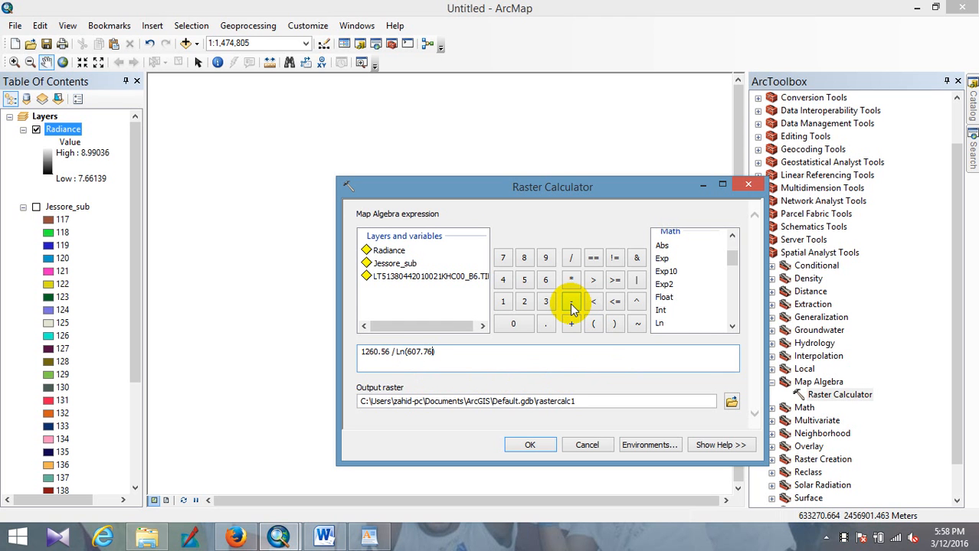
click(570, 258)
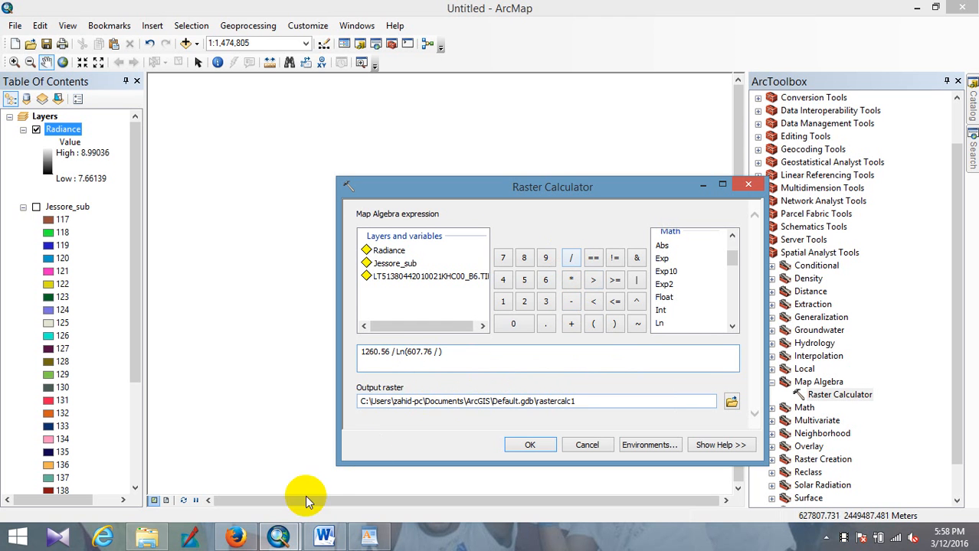
Check the denominator of the handbook's temperature formula and insert the Radiance layer after the division sign inside the Ln parentheses
click(236, 536)
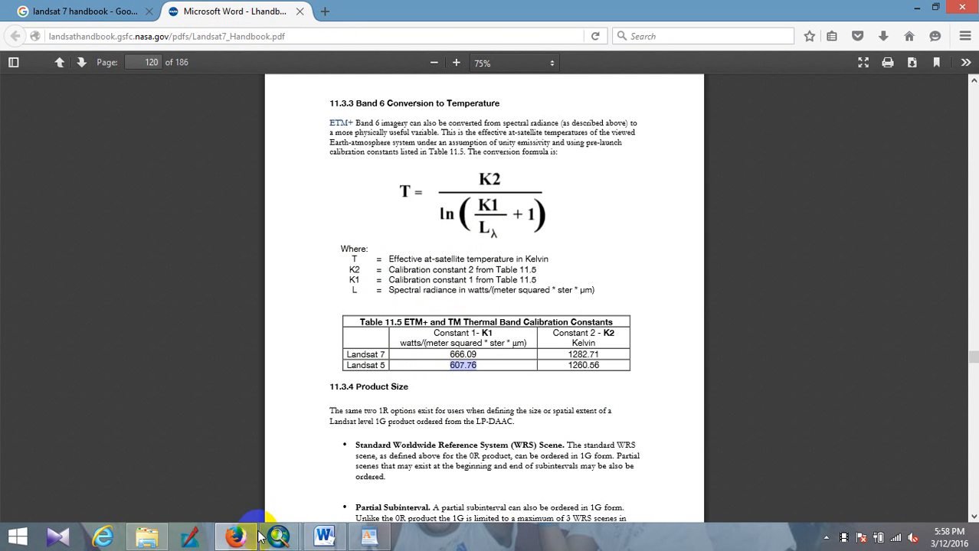
mouse_move(274, 536)
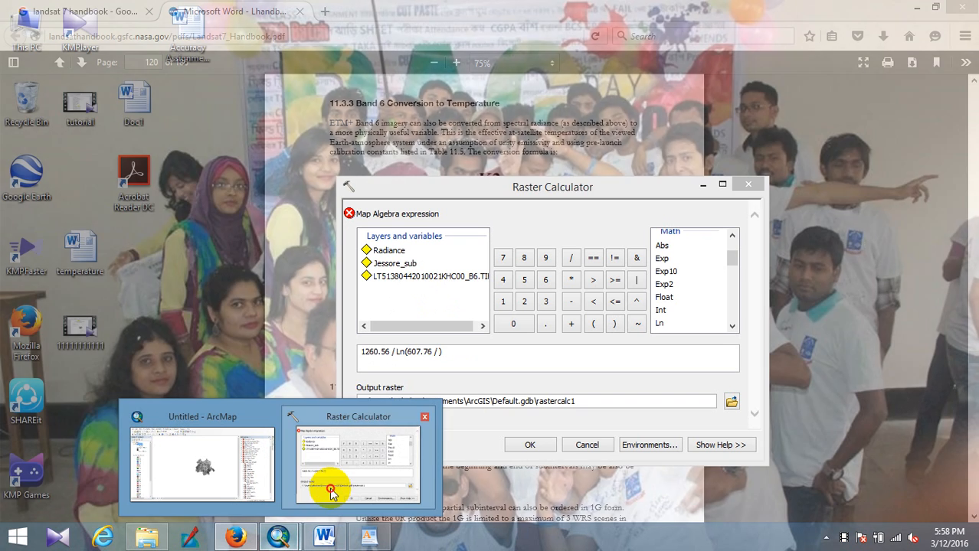
click(340, 481)
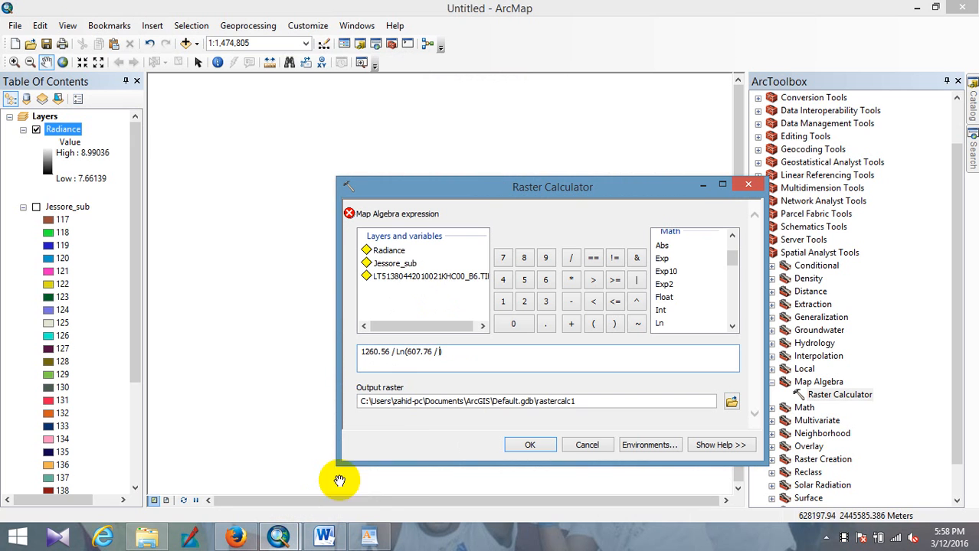
double_click(390, 251)
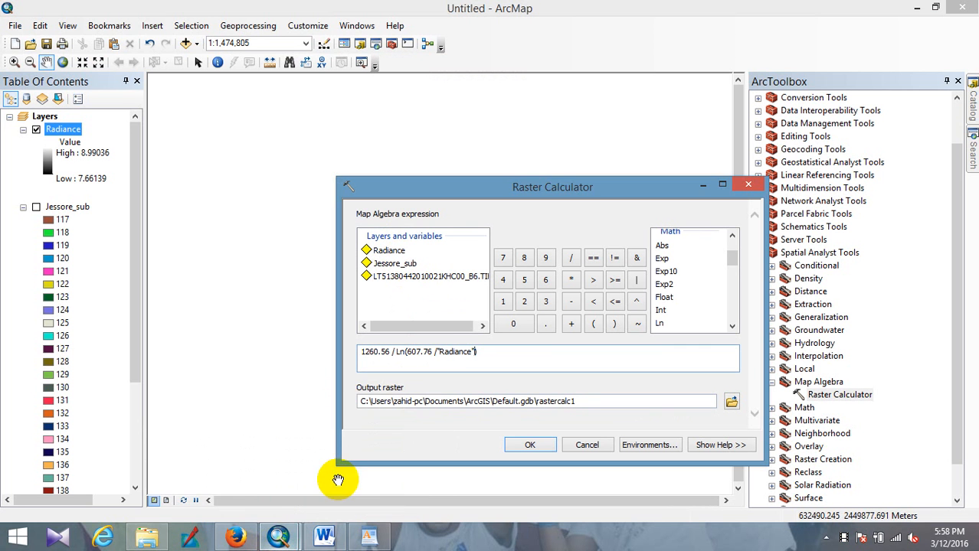
Add + 1 after Radiance inside the Ln parentheses and compare the expression with the handbook's temperature formula
click(247, 536)
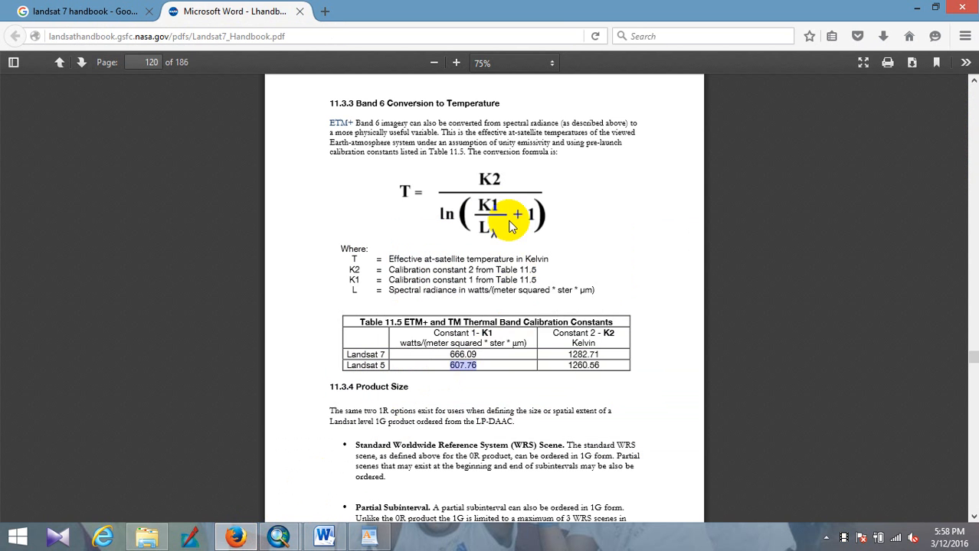
mouse_move(278, 536)
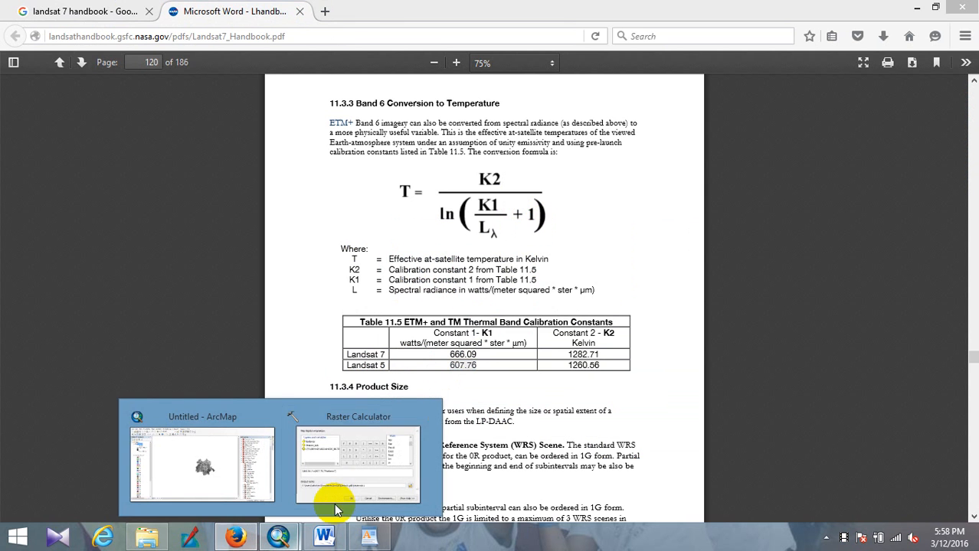
click(367, 479)
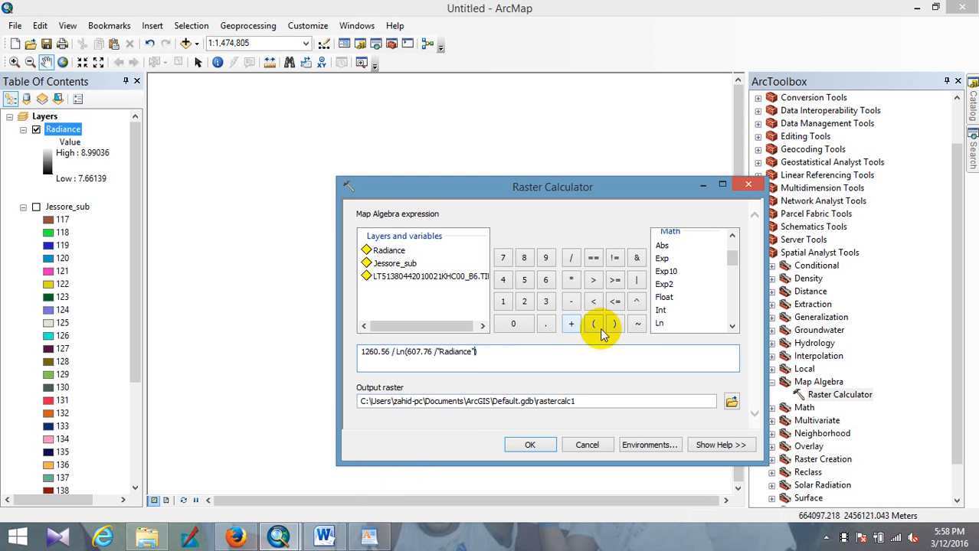
click(570, 325)
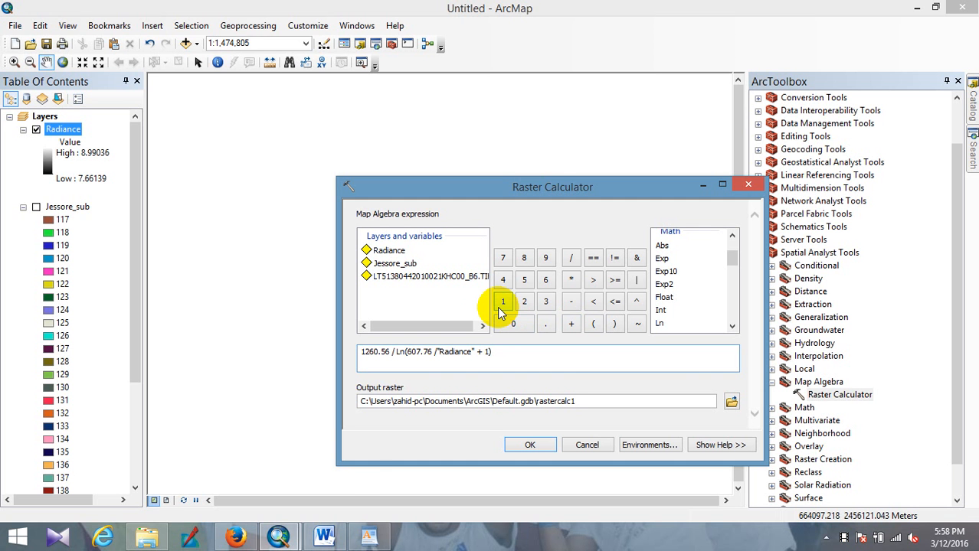
click(237, 538)
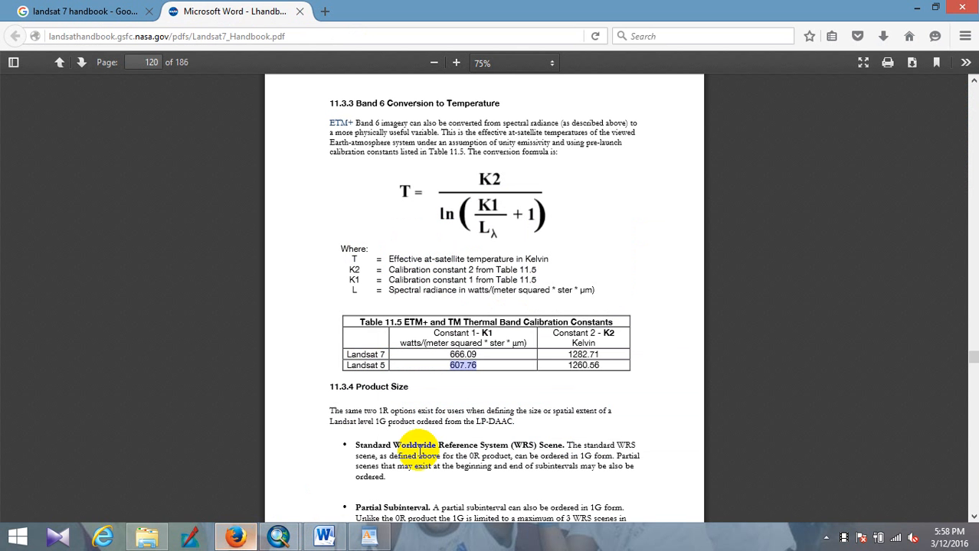
click(919, 7)
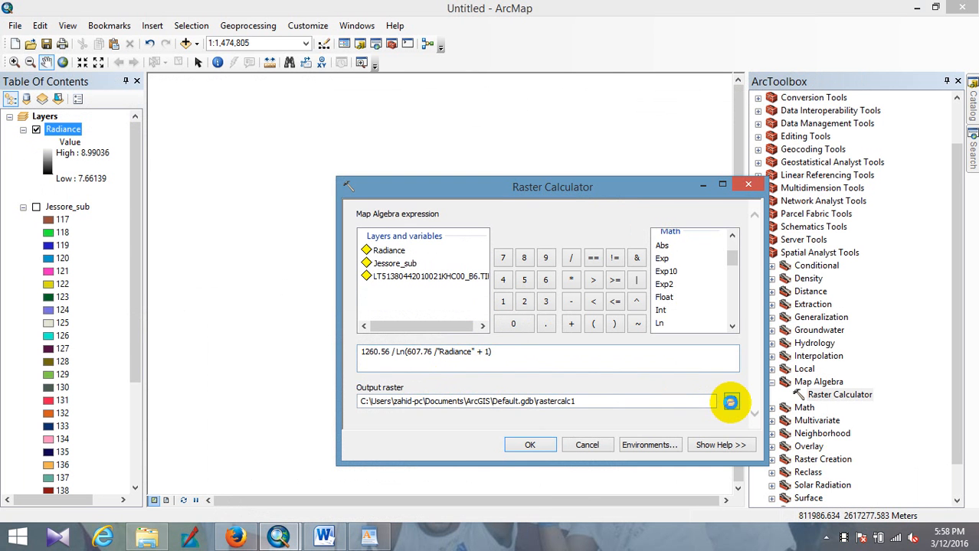
Save the output raster as Temp_Kelv in the Output folder and run the Kelvin temperature calculation
click(730, 402)
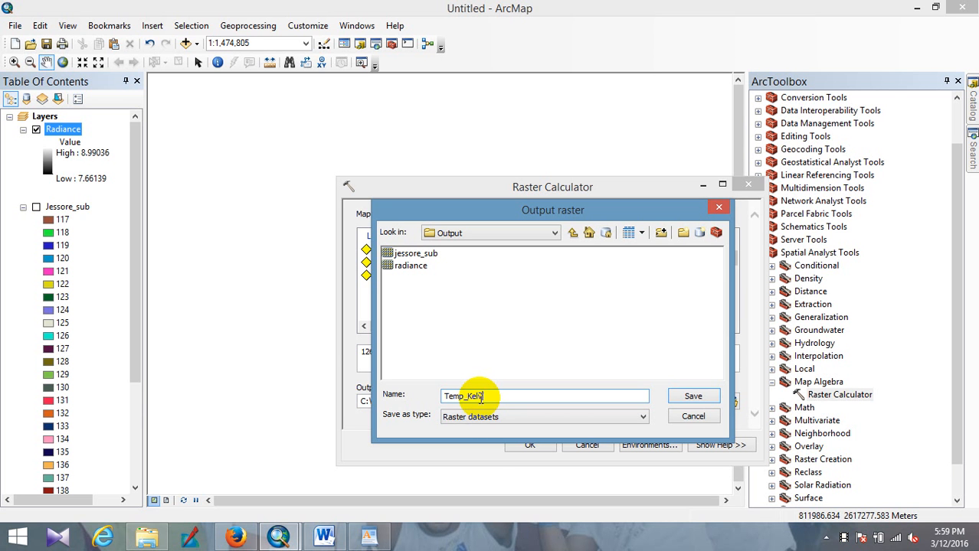
click(692, 396)
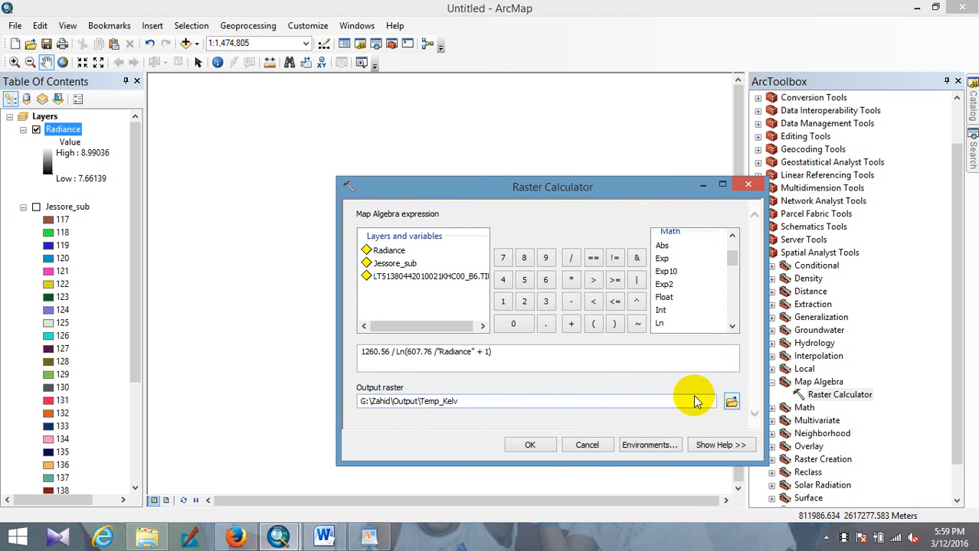
click(528, 446)
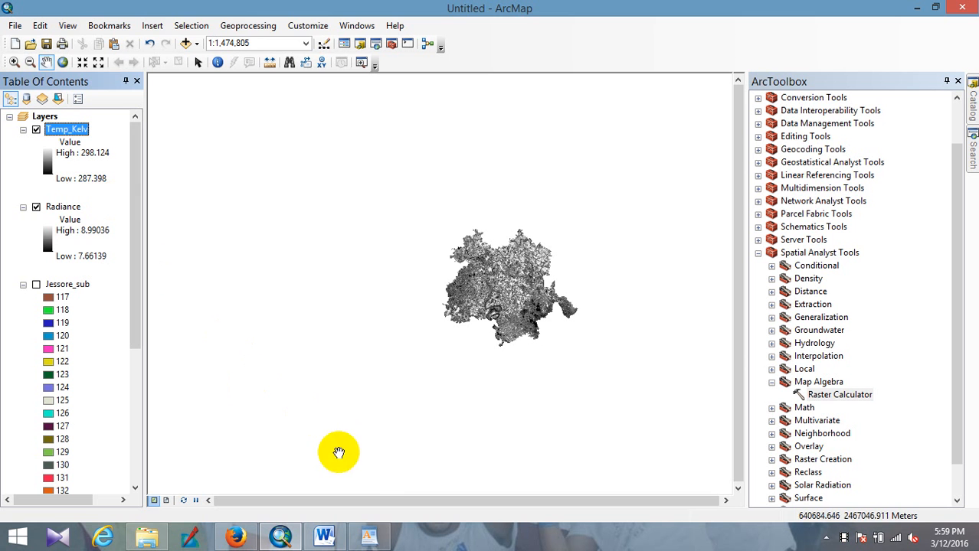
Consult the Kelvin-to-Celsius formula in the Word flowchart and start a new Raster Calculator expression in ArcMap with the Temp_Kelv layer
click(369, 536)
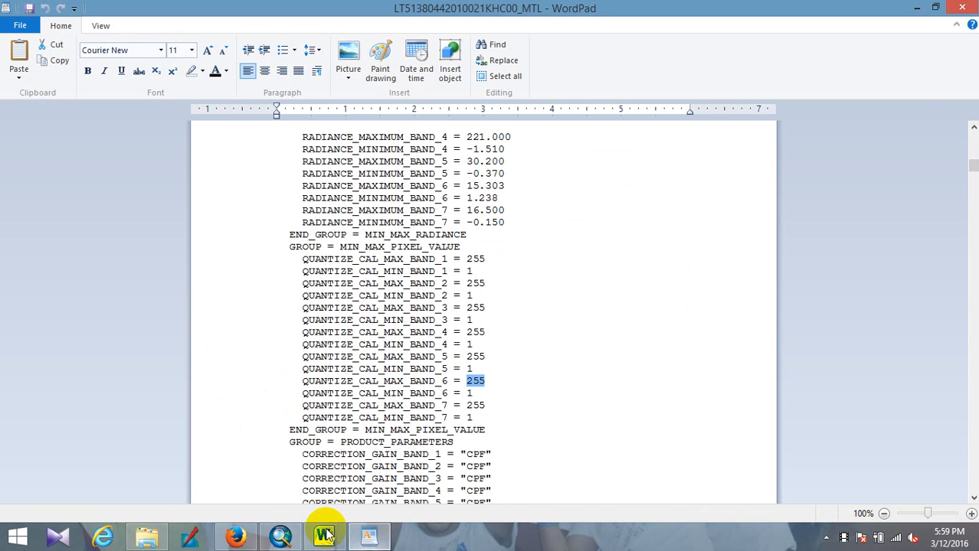
click(323, 538)
scroll(550, 429, down, 2)
scroll(520, 396, up, 1)
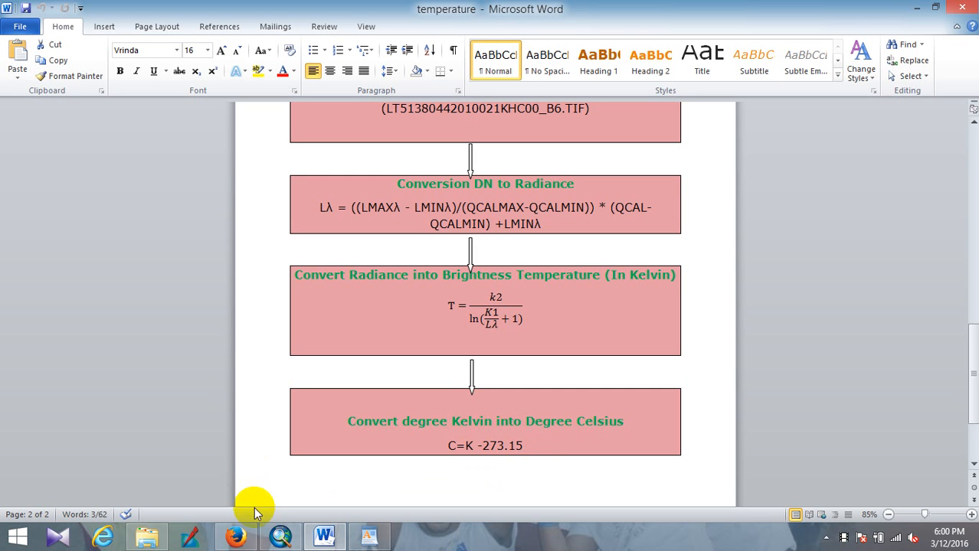
click(280, 538)
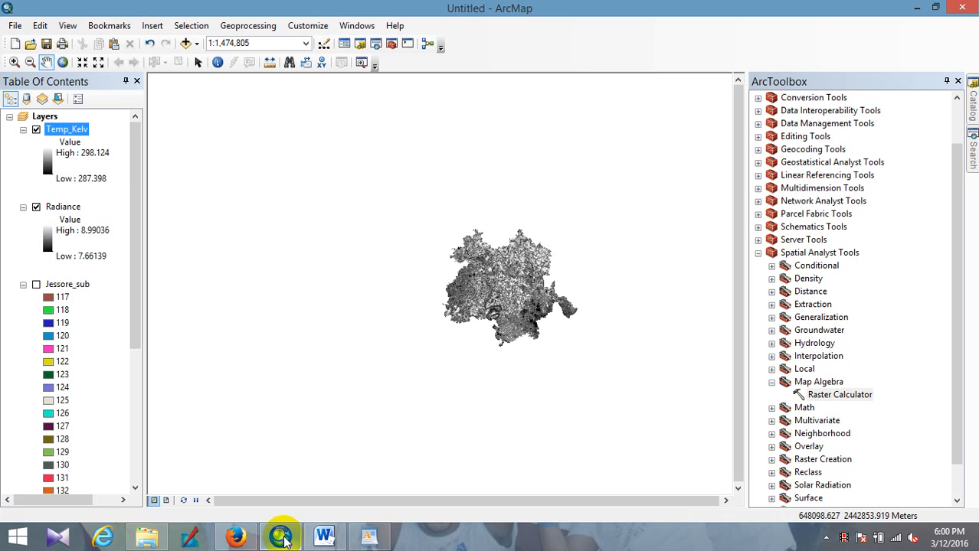
double_click(842, 395)
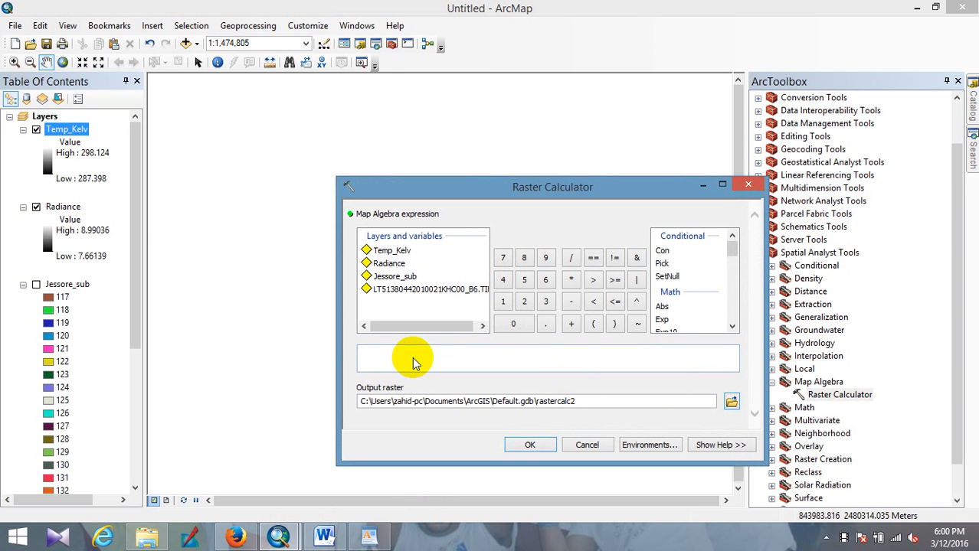
click(412, 362)
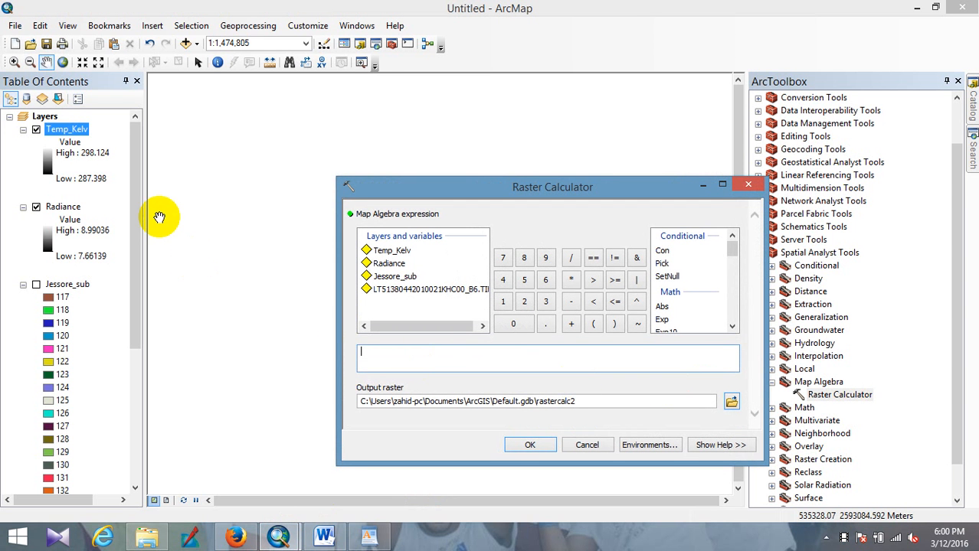
double_click(400, 252)
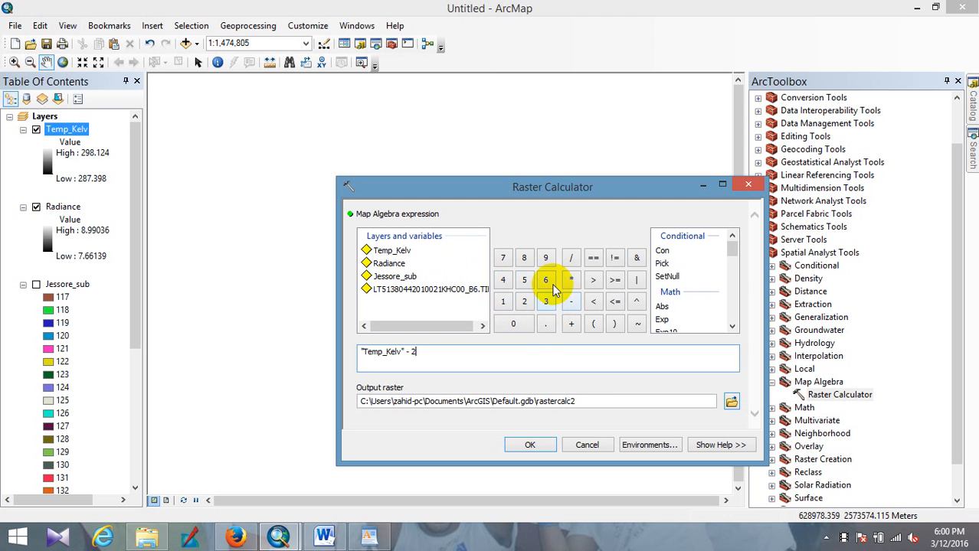
Complete the expression as "Temp_Kelv" - 273.15 and compare it with the Celsius formula in the Word flowchart
click(503, 259)
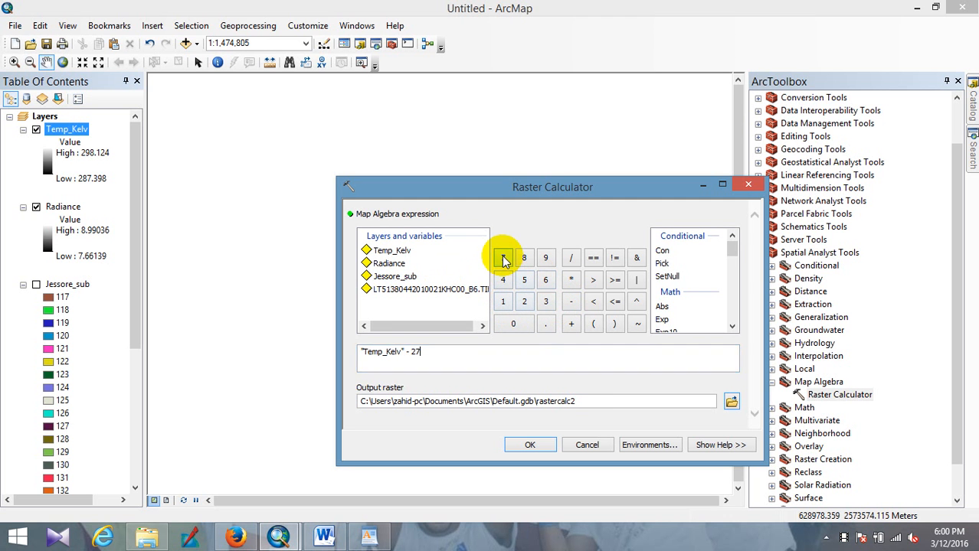
click(547, 305)
click(545, 323)
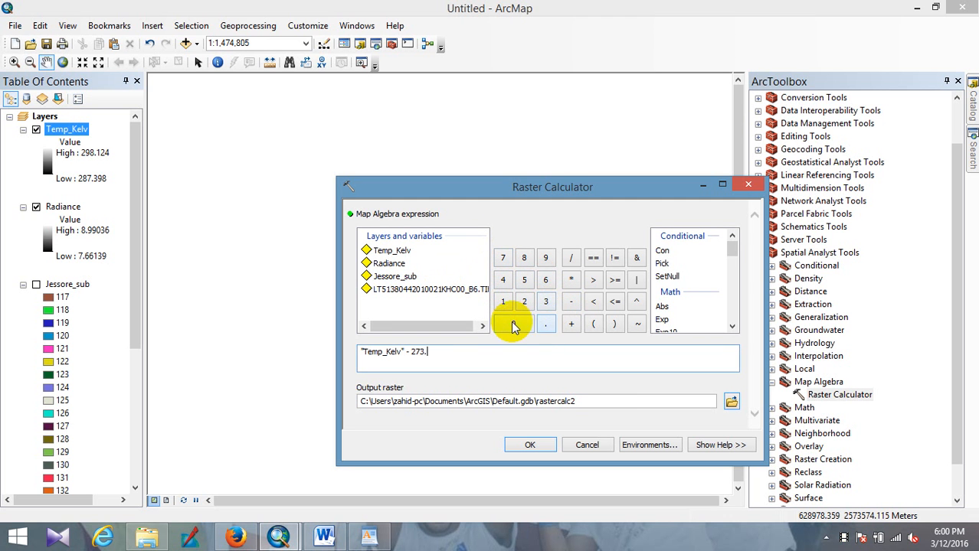
click(502, 301)
click(525, 282)
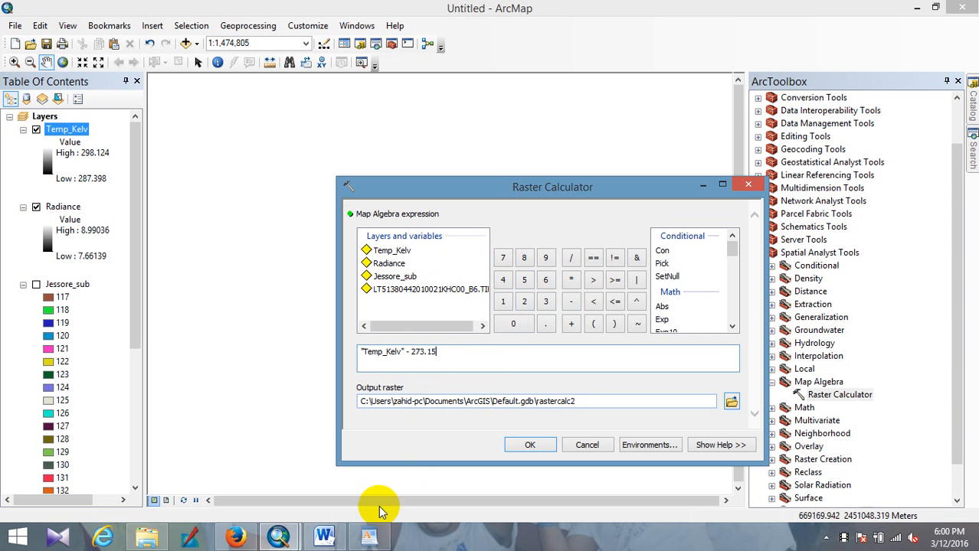
click(325, 538)
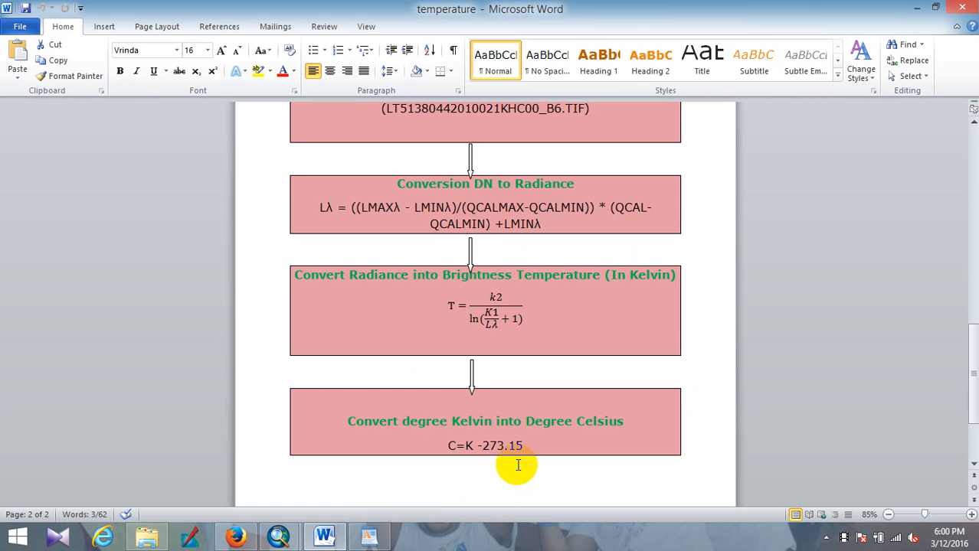
click(916, 10)
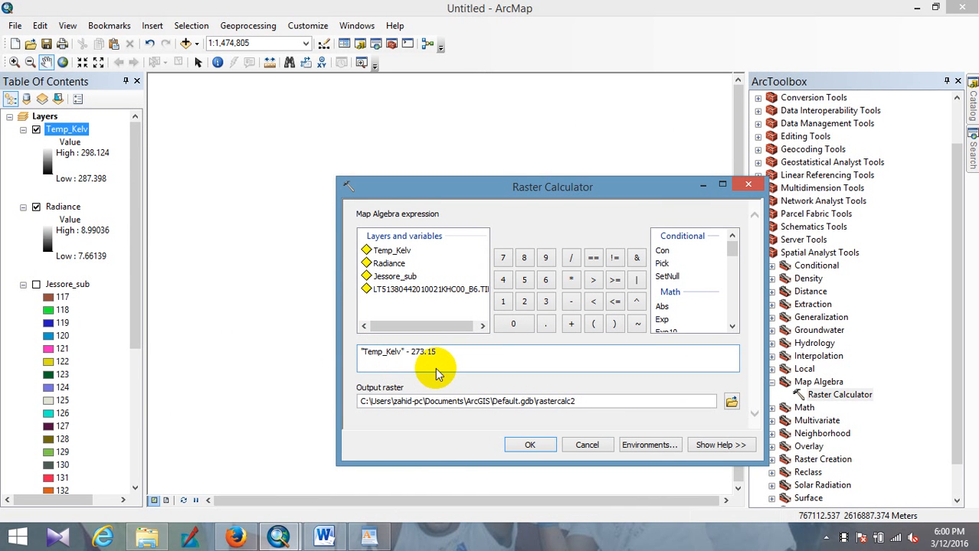
Save the output raster as temp_celcu in the Output folder and run the Celsius conversion
click(732, 399)
click(410, 278)
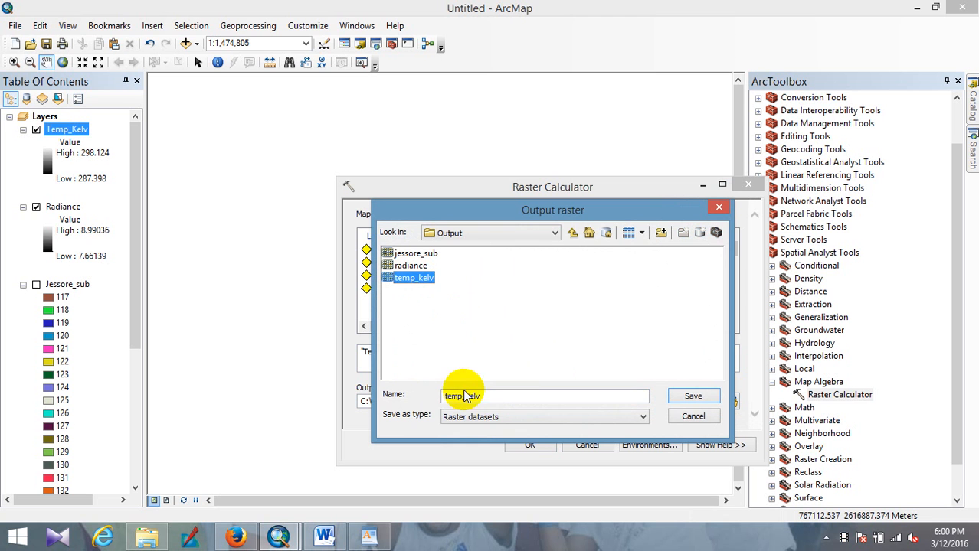
click(484, 398)
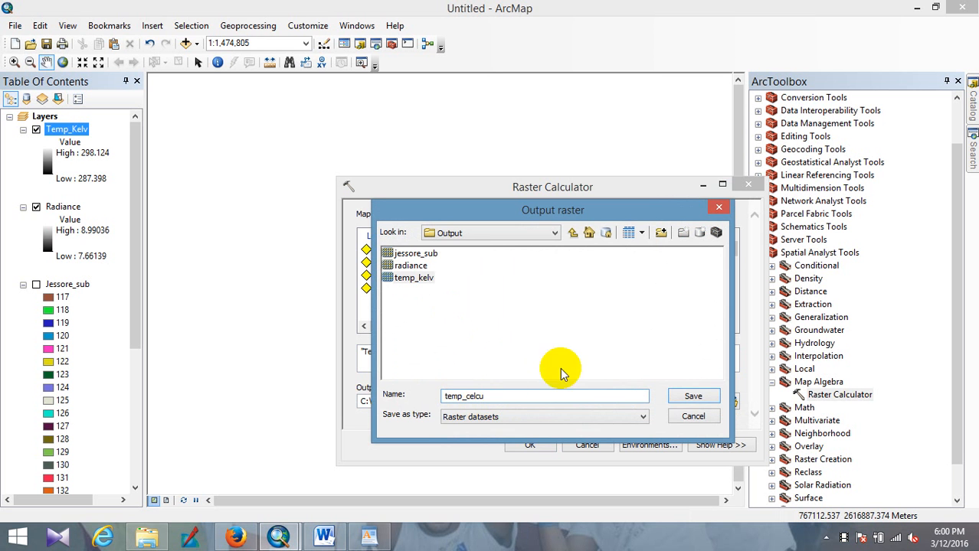
click(693, 397)
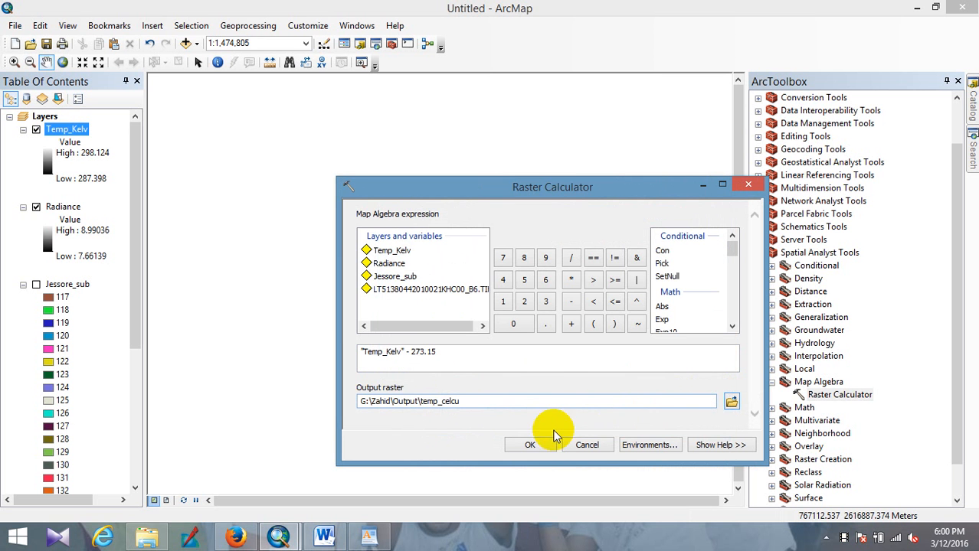
click(530, 444)
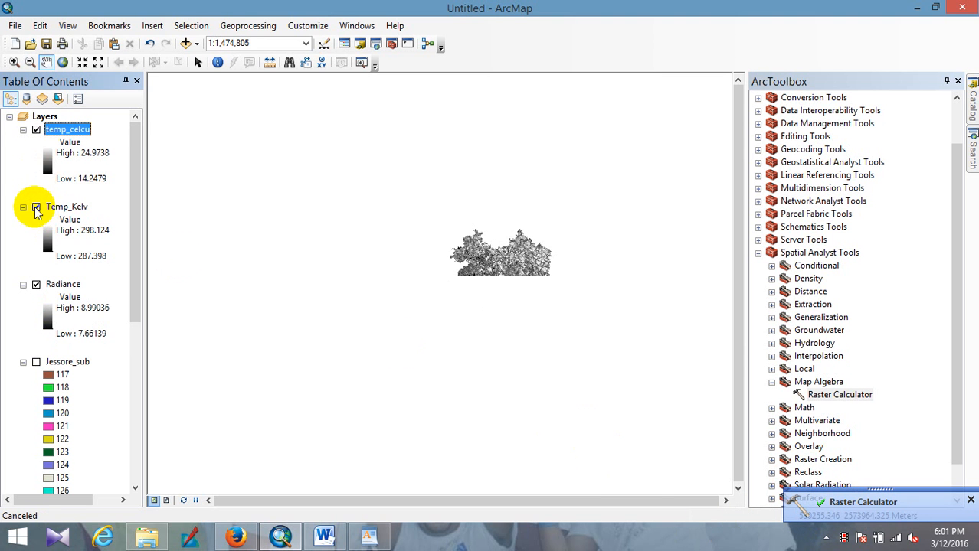
Turn off the Temp_Kelv and Radiance layers and show the temp_celcu layer at its full extent
click(36, 208)
click(36, 284)
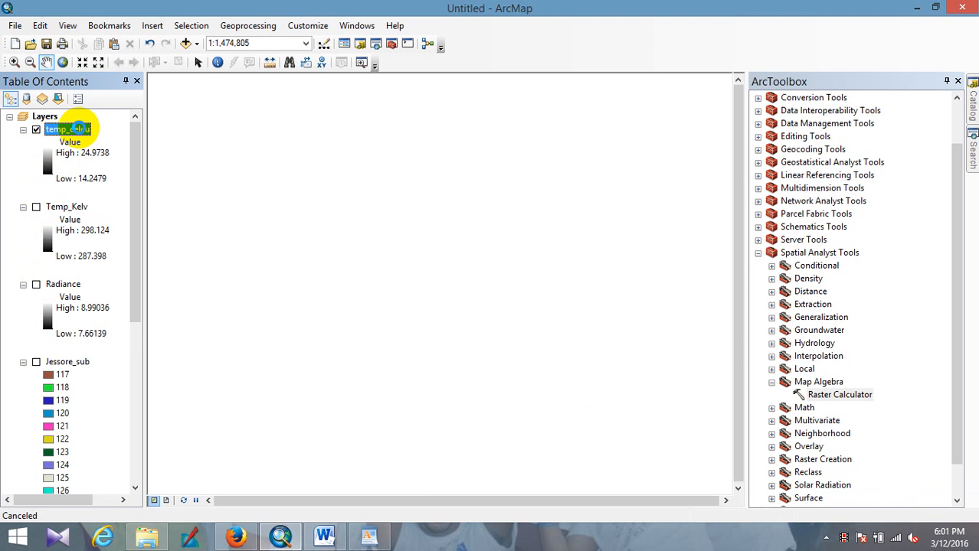
right_click(82, 133)
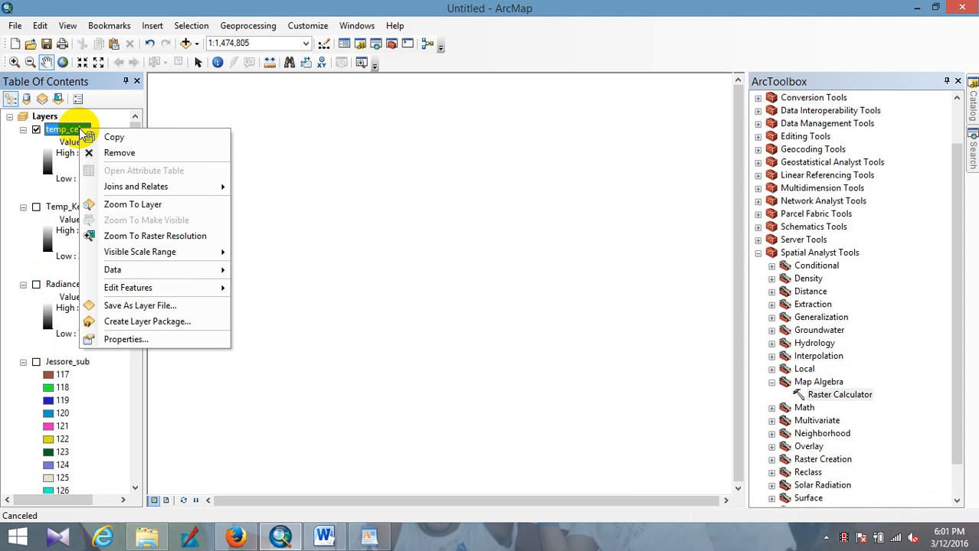
click(132, 204)
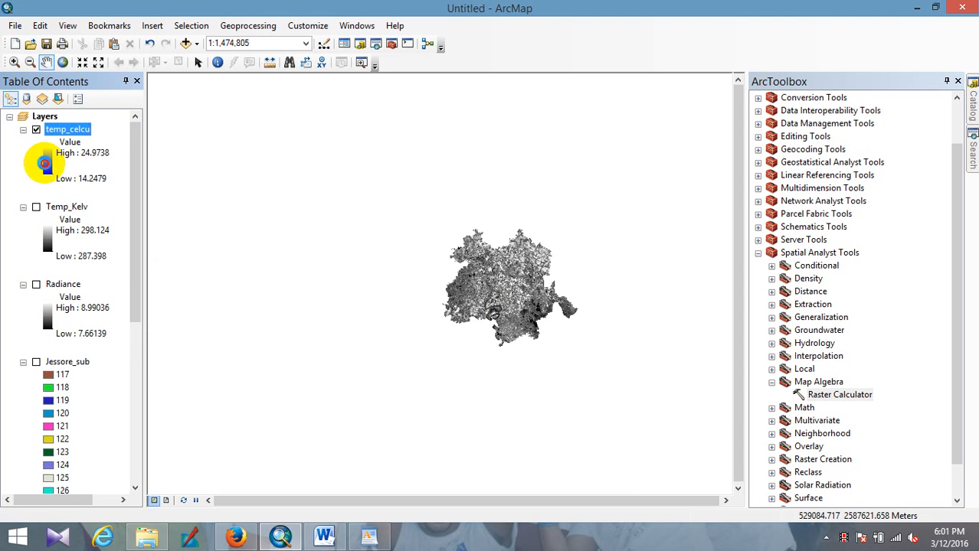
Apply a brown-to-yellow-to-teal color ramp to the temp_celcu layer
click(44, 162)
click(141, 206)
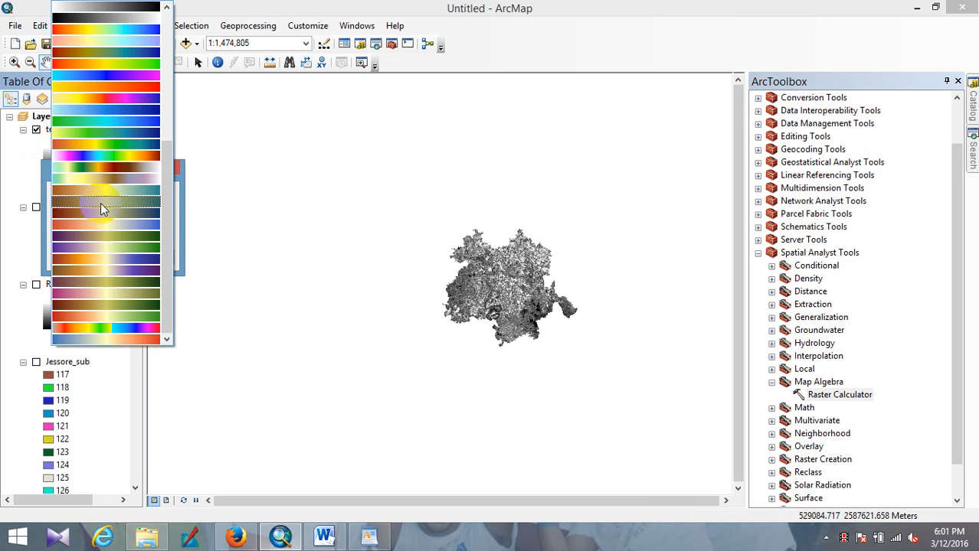
click(100, 203)
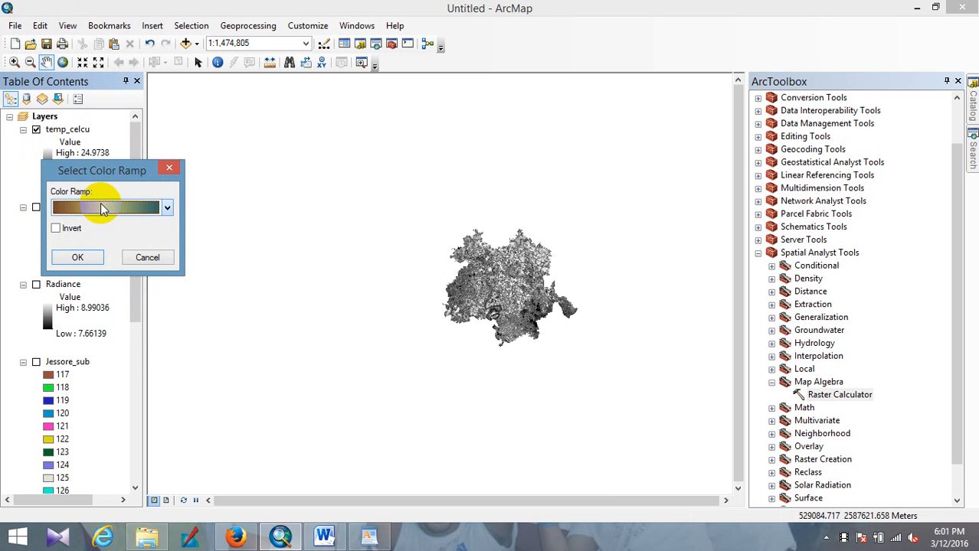
click(79, 258)
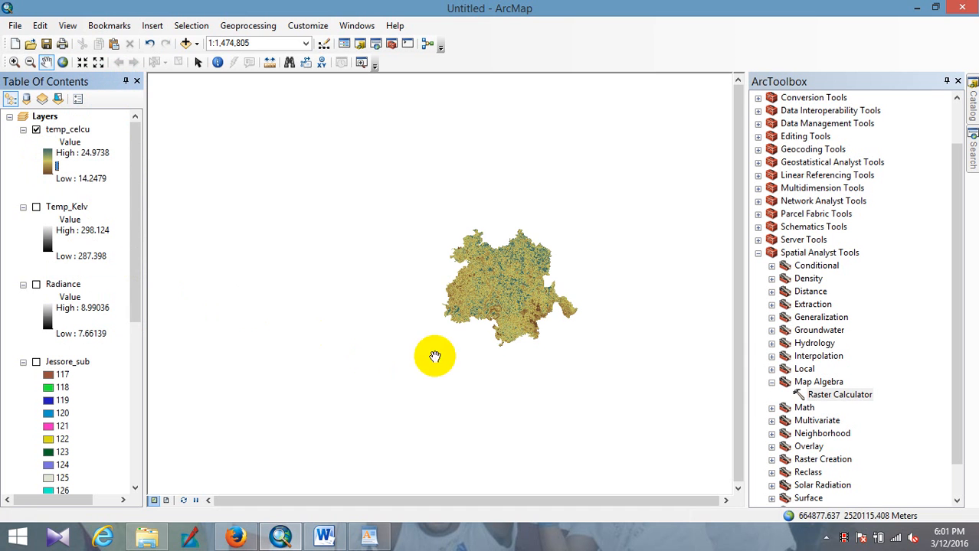
scroll(498, 294, down, 2)
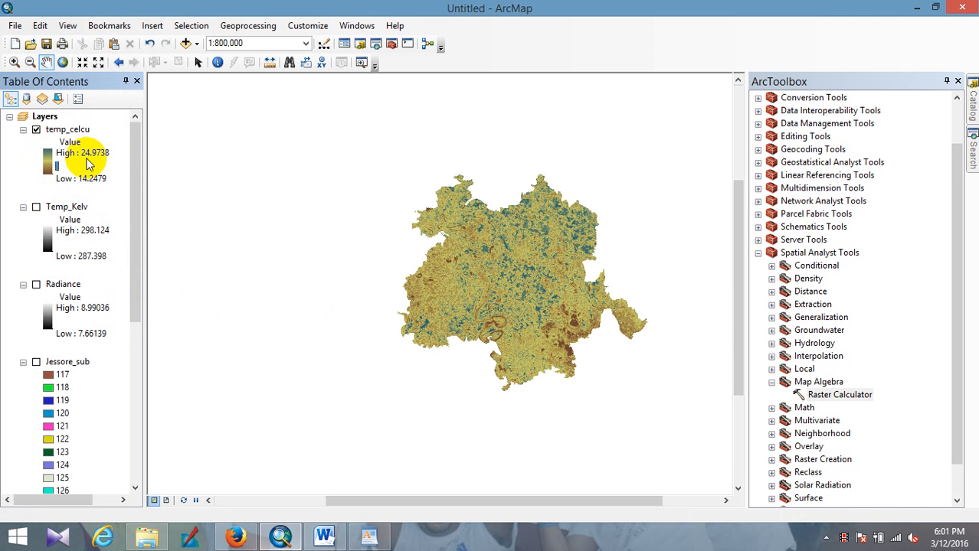
Identify the temp_celcu pixel values at a point on the brown river bend and in a teal patch northeast of it
scroll(536, 345, up, 1)
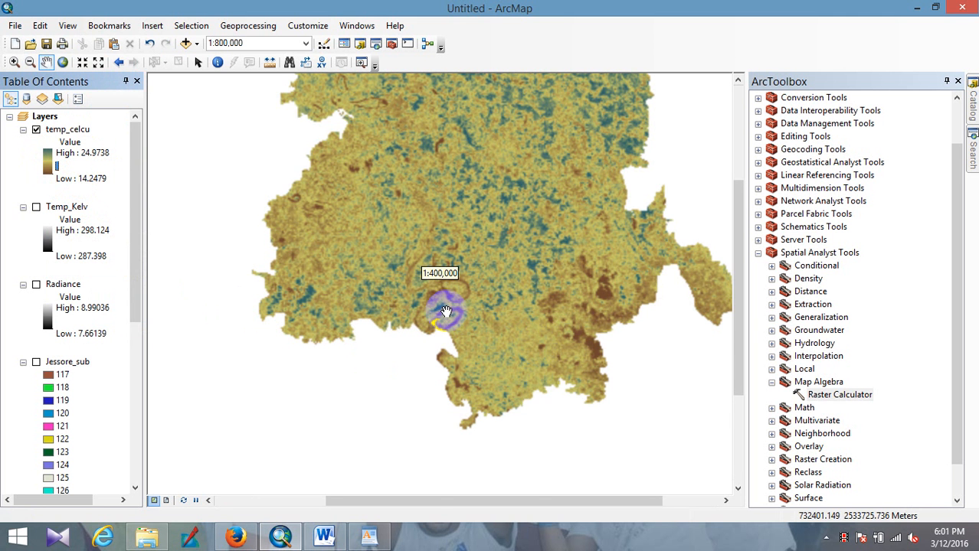
scroll(442, 289, up, 1)
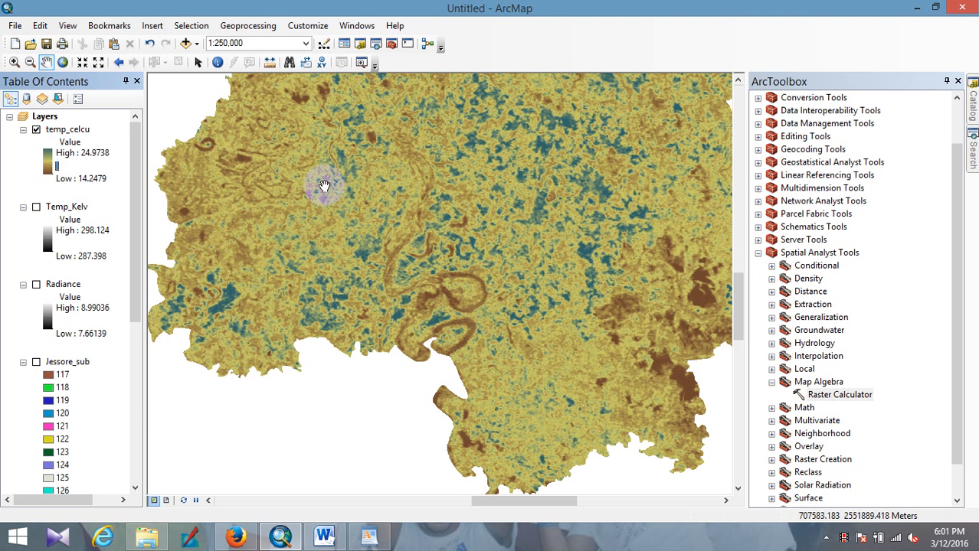
click(218, 62)
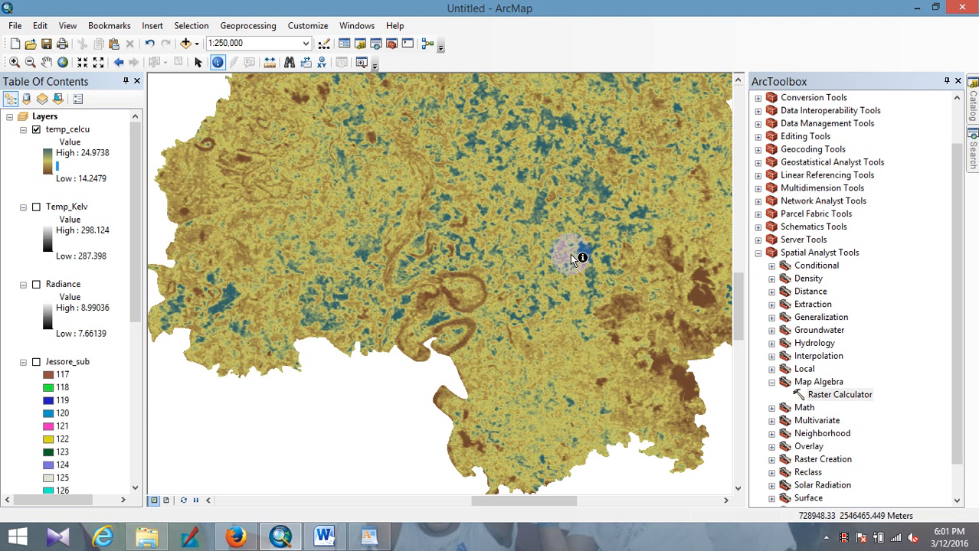
scroll(573, 256, up, 1)
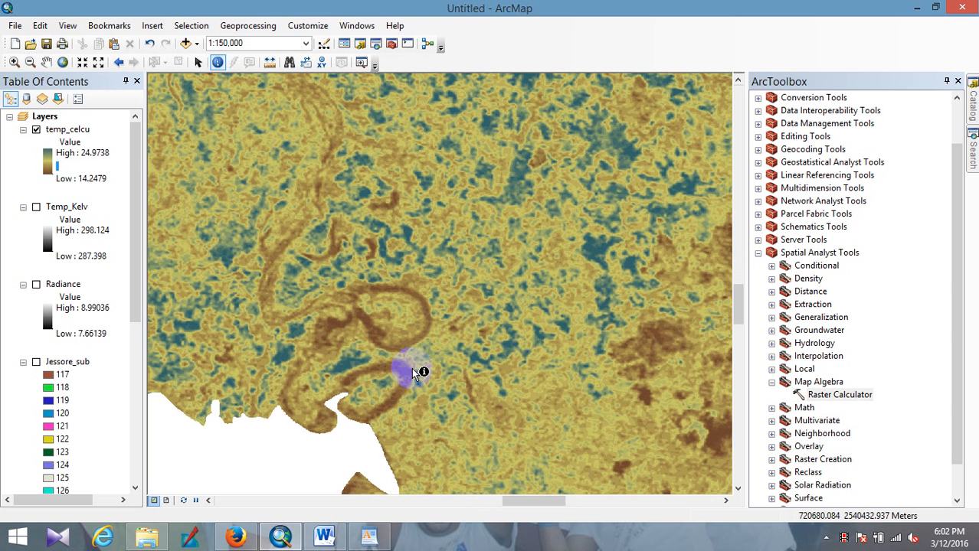
click(402, 370)
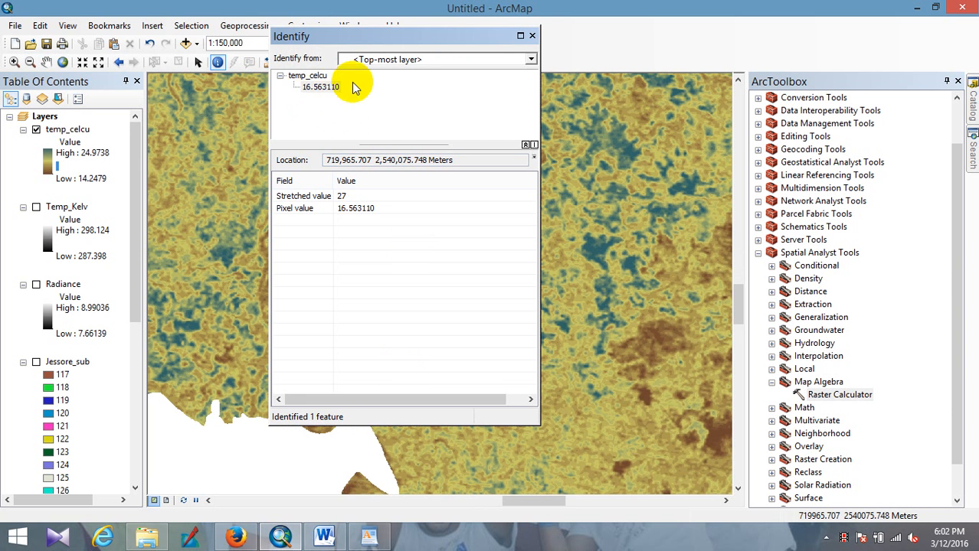
click(532, 36)
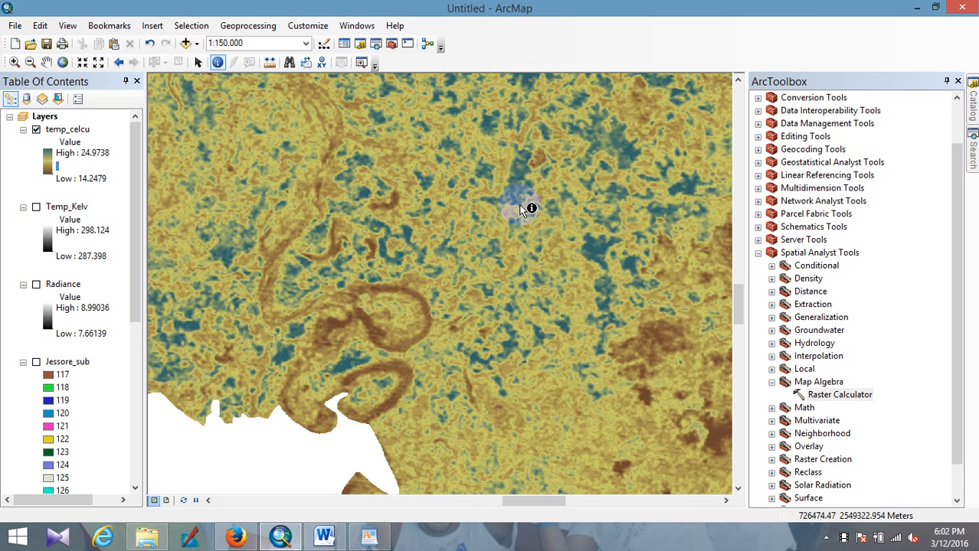
click(589, 246)
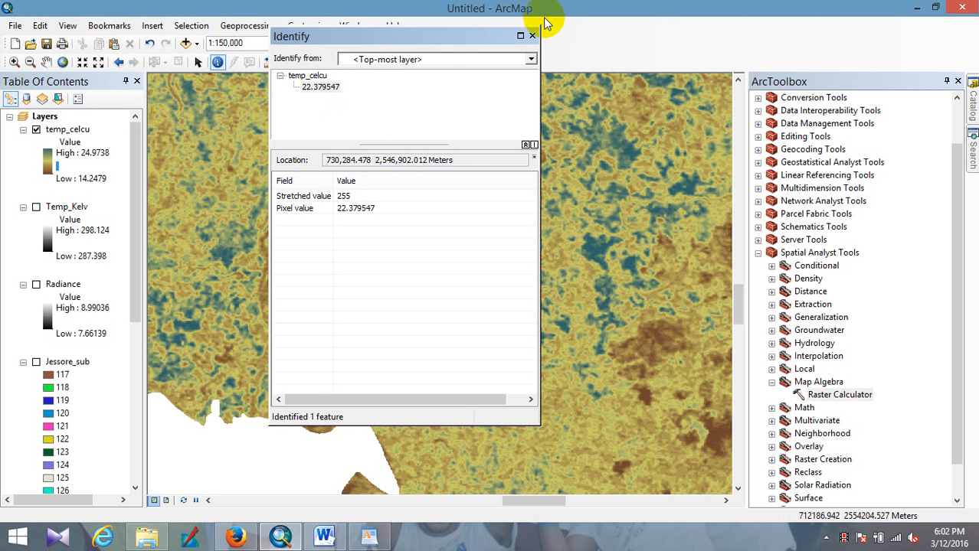
click(531, 36)
Switch the temp_celcu layer's symbology from Stretched to Classified, computing the required histogram
scroll(519, 252, down, 4)
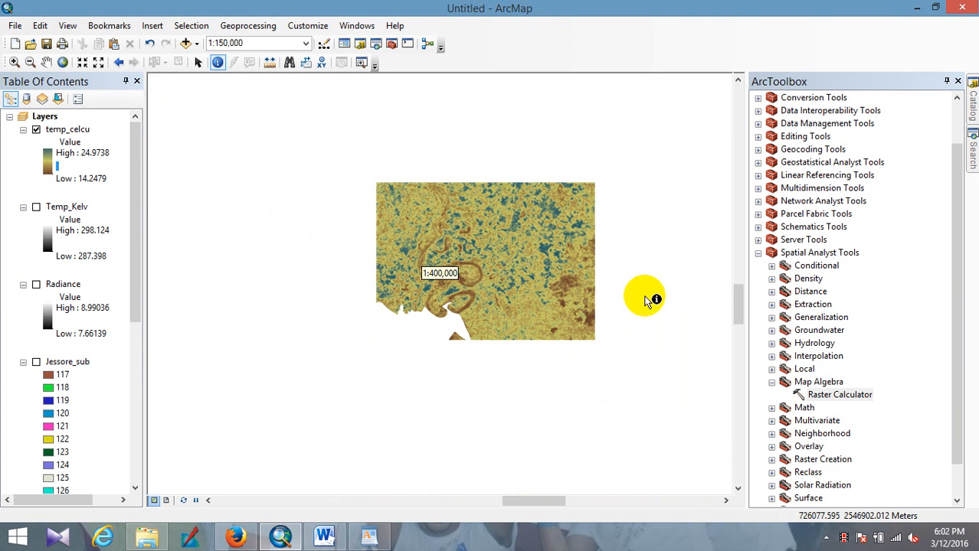
scroll(658, 276, down, 2)
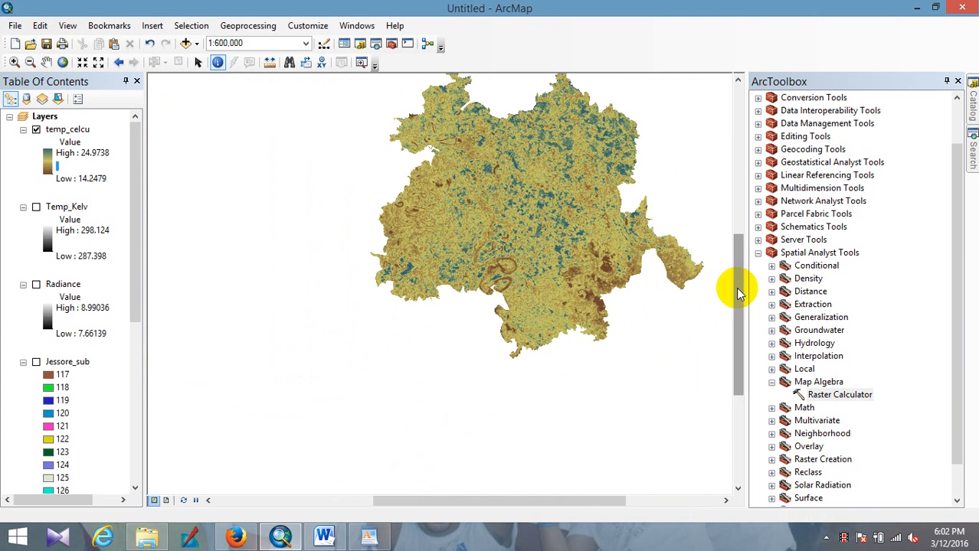
drag(739, 292, 742, 269)
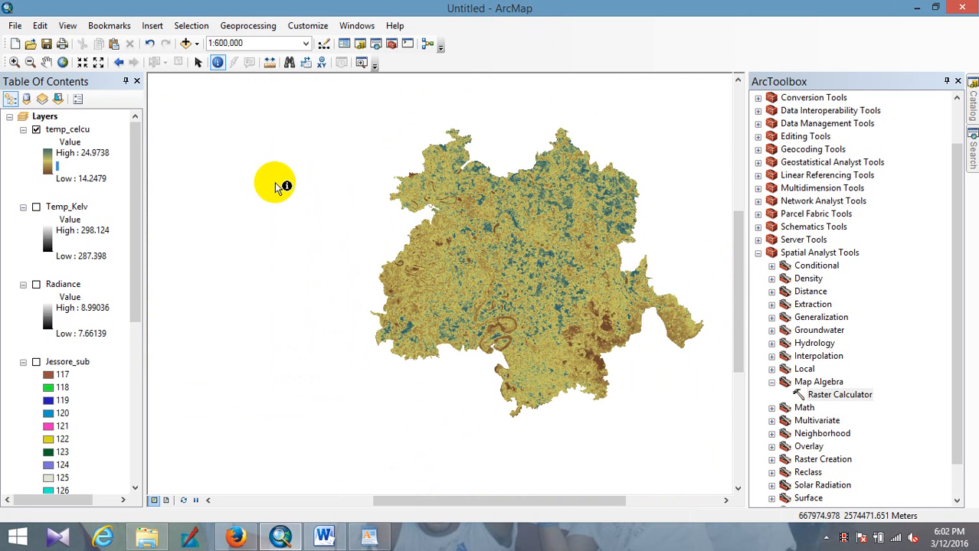
click(86, 131)
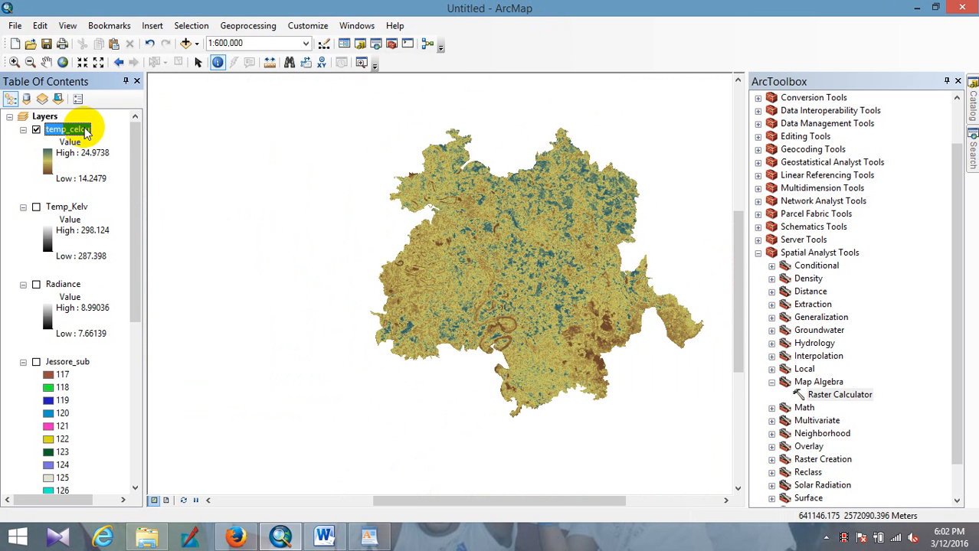
right_click(85, 132)
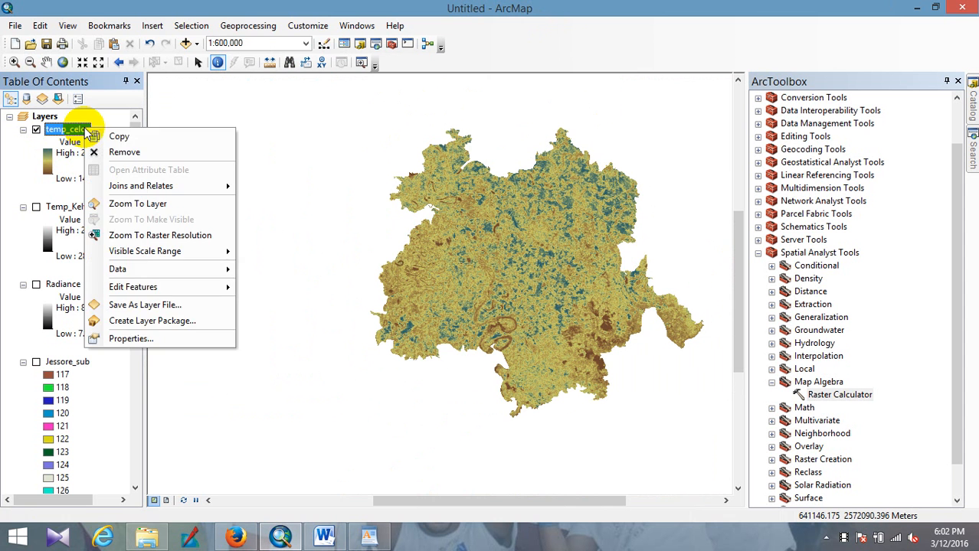
click(132, 334)
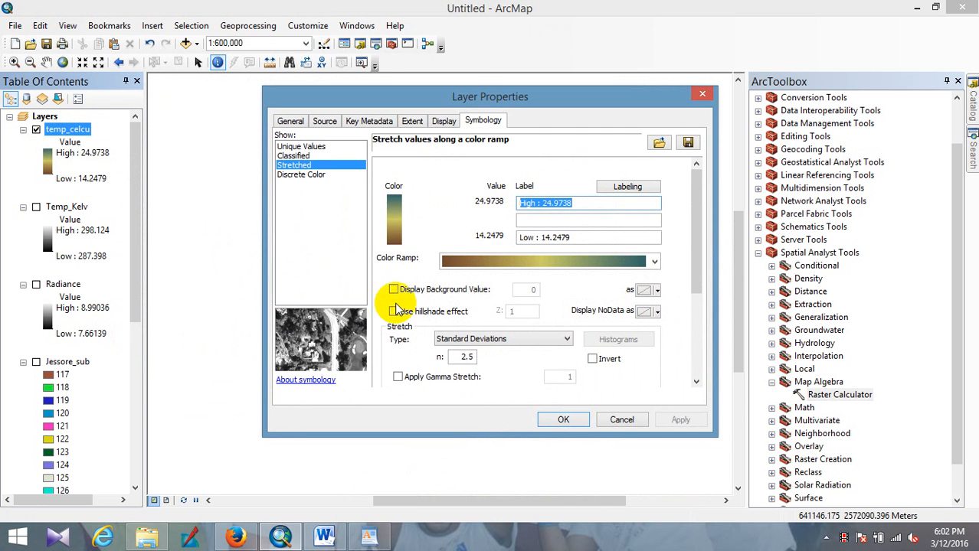
click(303, 155)
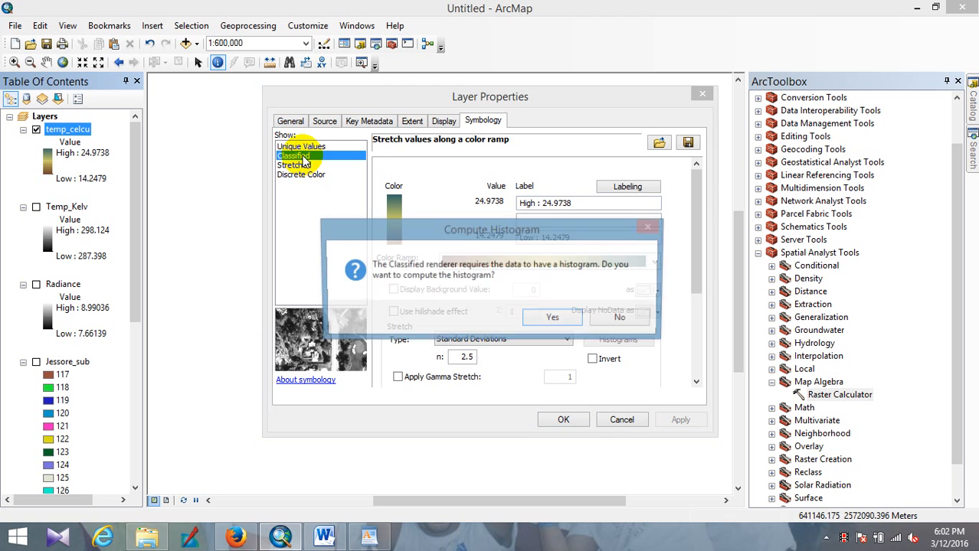
click(553, 318)
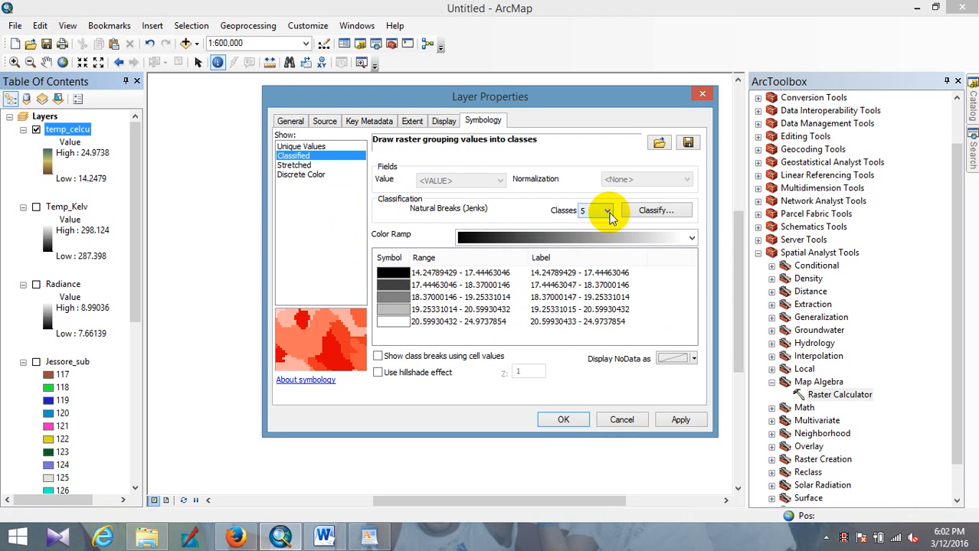
Try a purple-to-yellow-to-green color ramp on the five temp_celcu classes
click(691, 237)
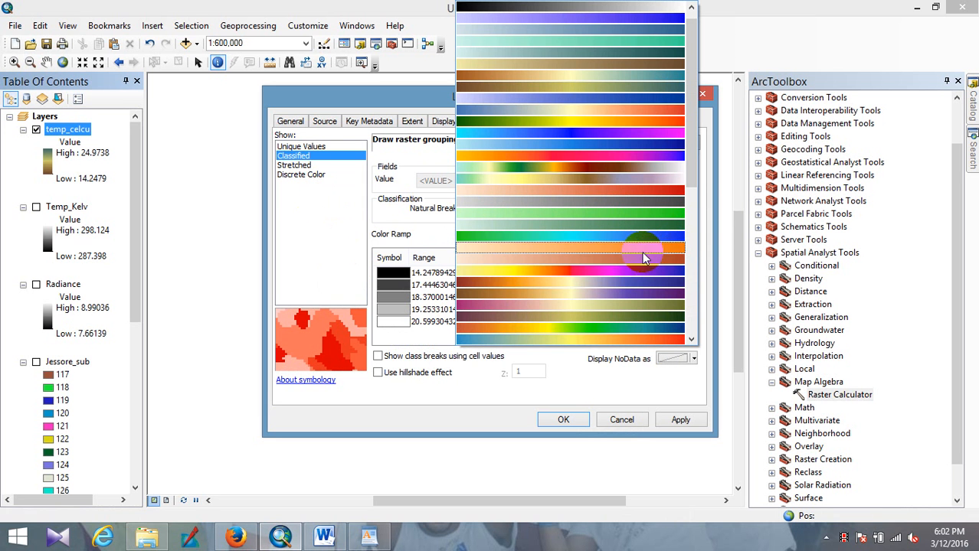
scroll(603, 334, down, 1)
scroll(603, 333, down, 2)
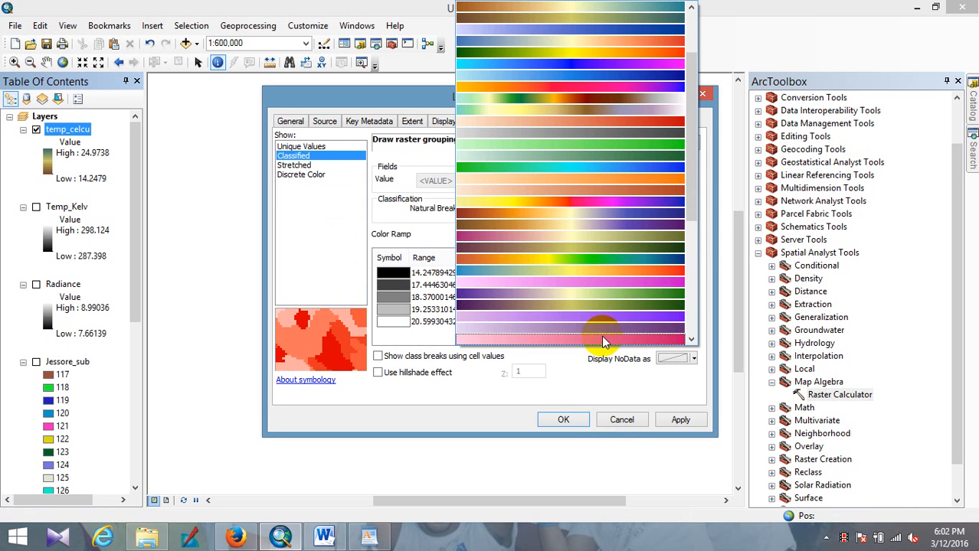
click(595, 307)
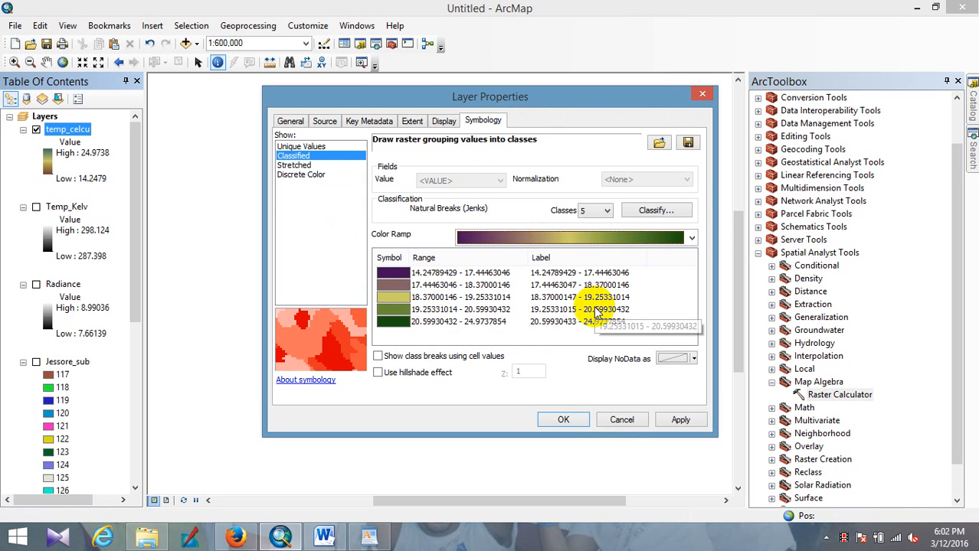
Apply a yellow-to-orange-to-dark-red color ramp to the five temp_celcu classes
click(689, 240)
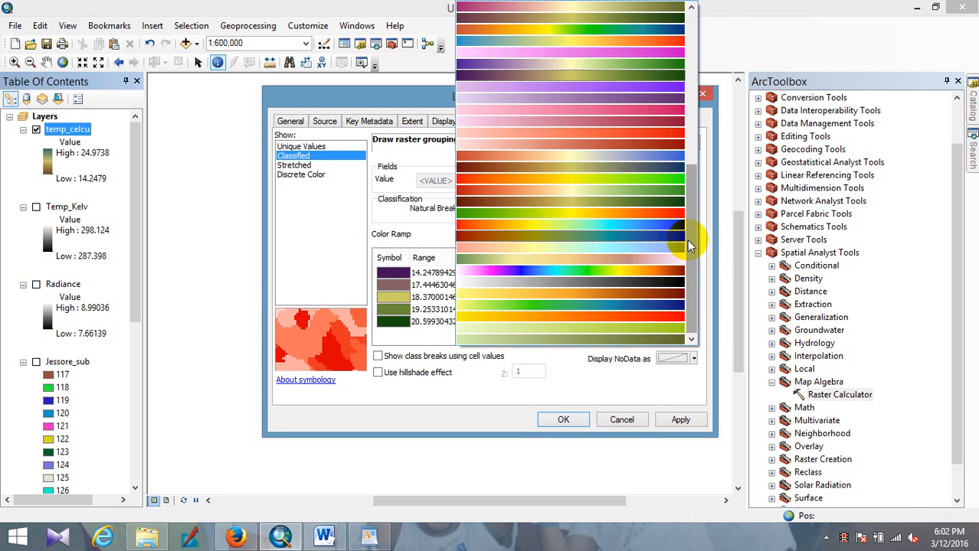
click(588, 297)
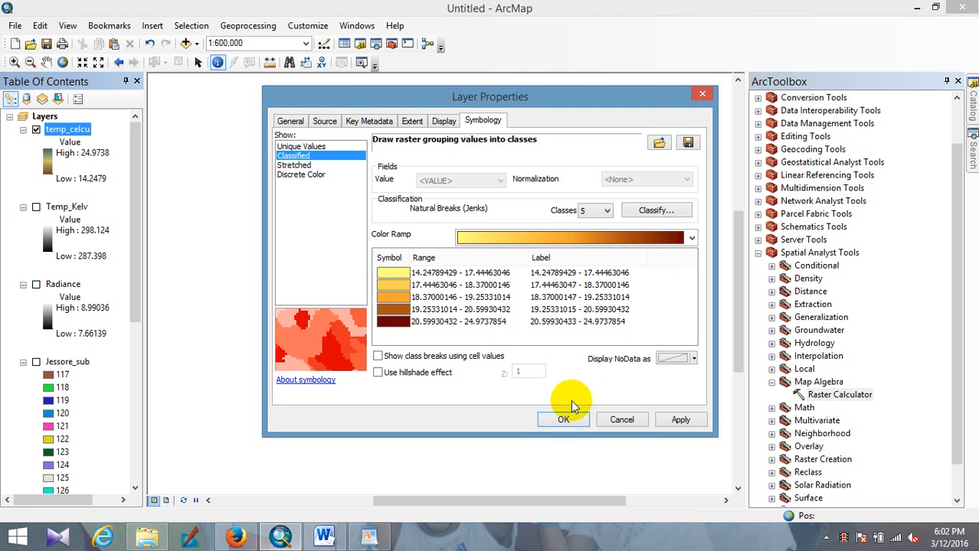
click(563, 419)
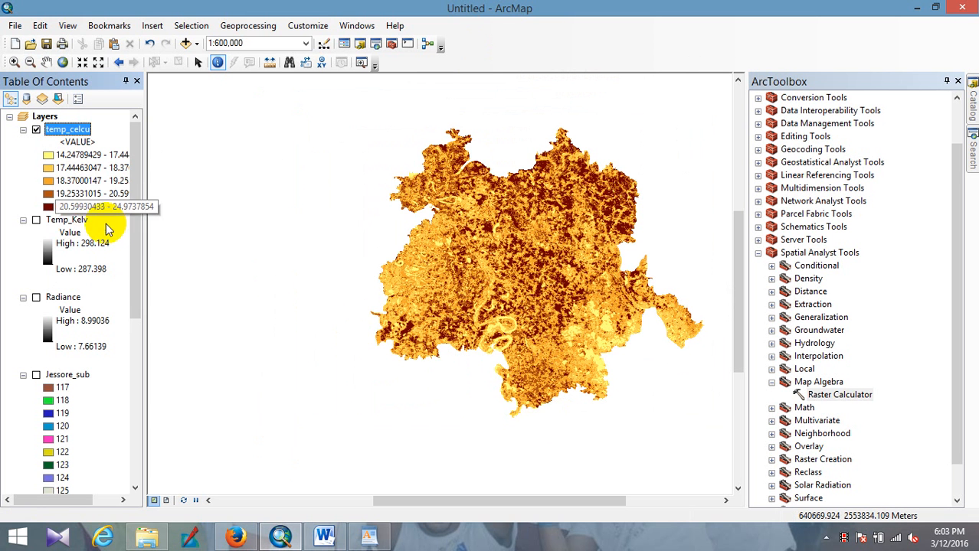
scroll(484, 314, up, 2)
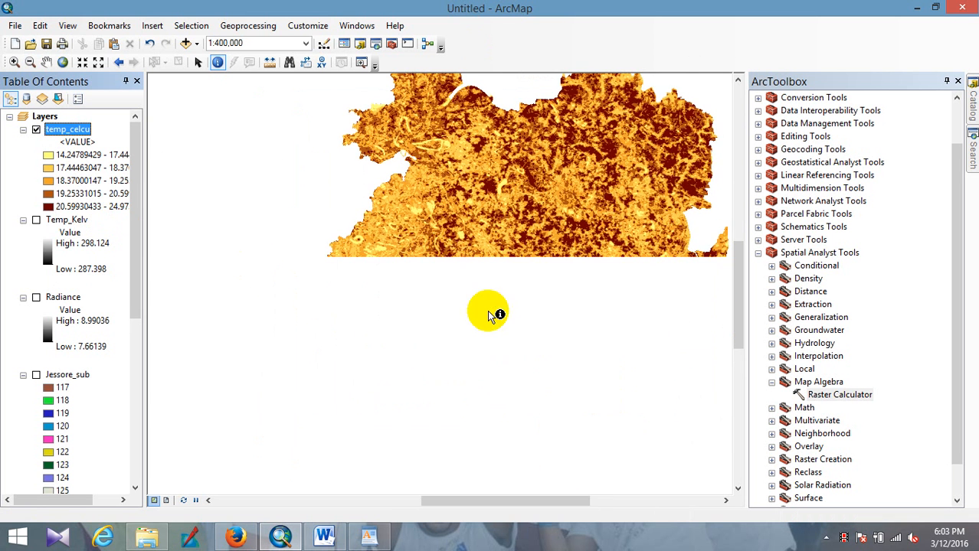
scroll(489, 313, up, 2)
scroll(580, 350, down, 2)
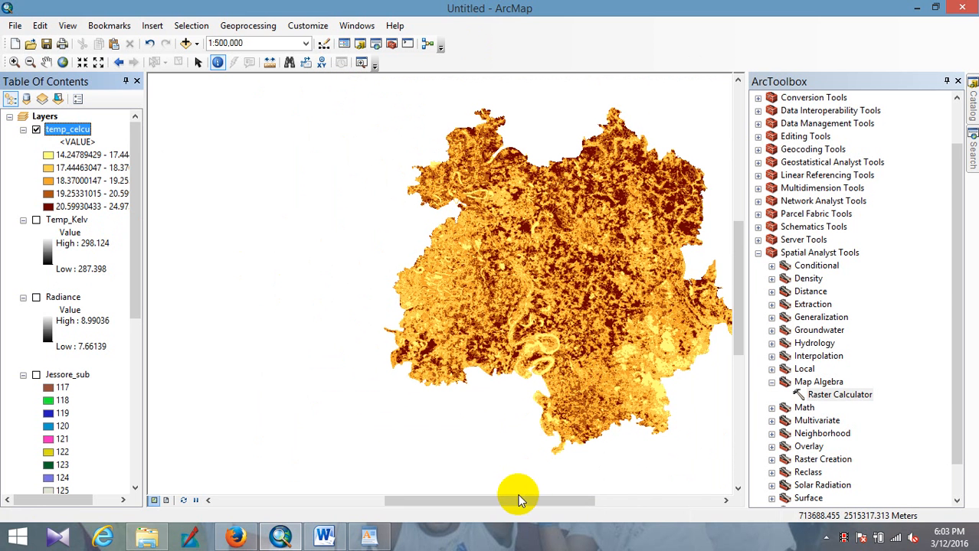
drag(535, 503, 567, 506)
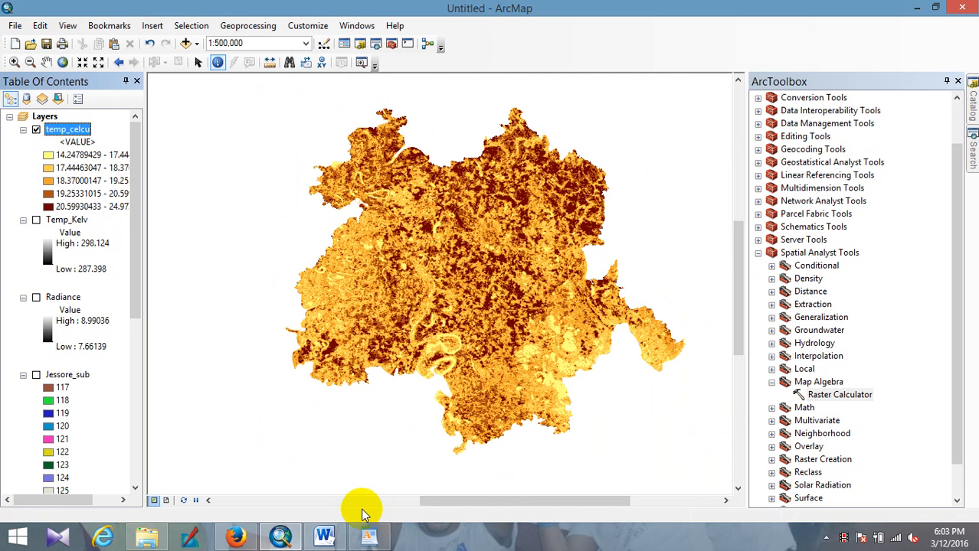
Switch to the Word document and review the flowchart from Thermal Image to the Celsius conversion, then the tutorial's title page
click(335, 536)
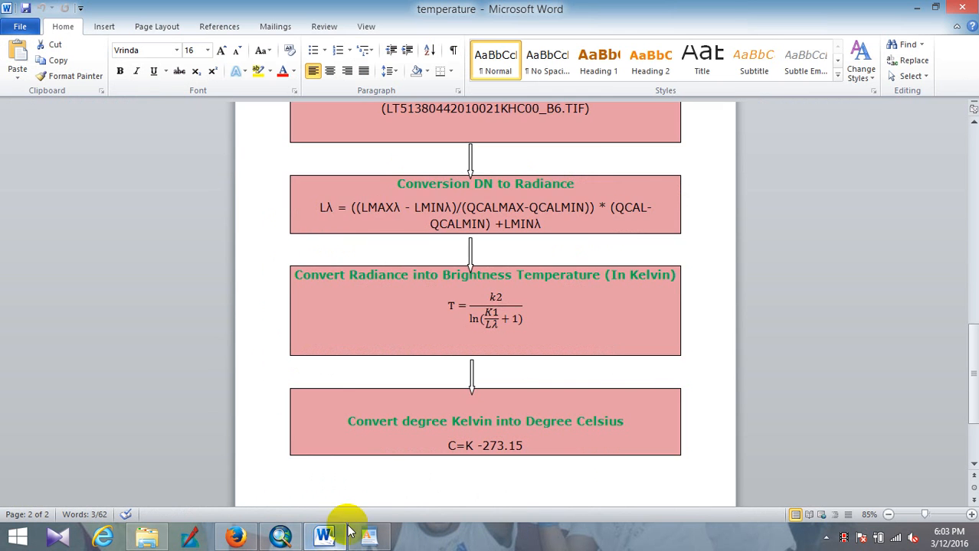
scroll(405, 398, up, 3)
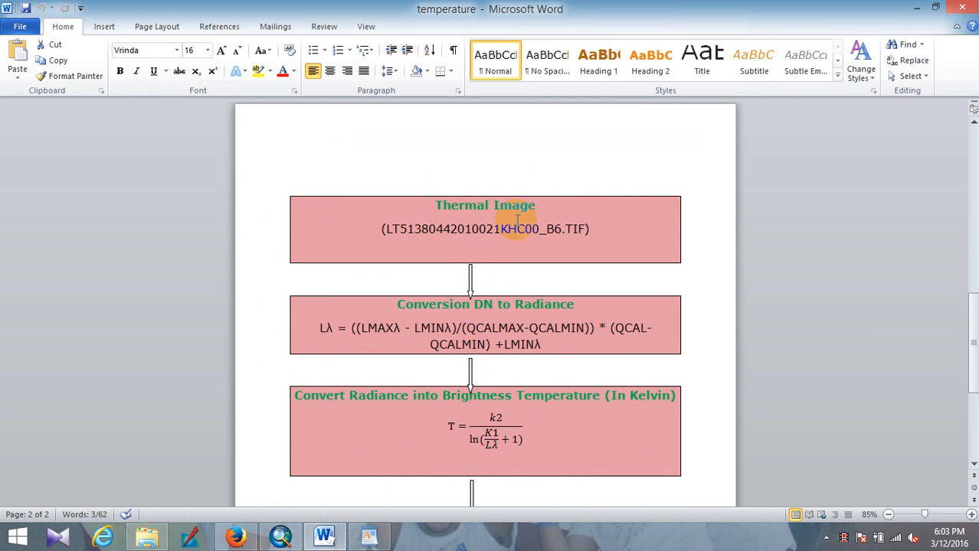
double_click(574, 245)
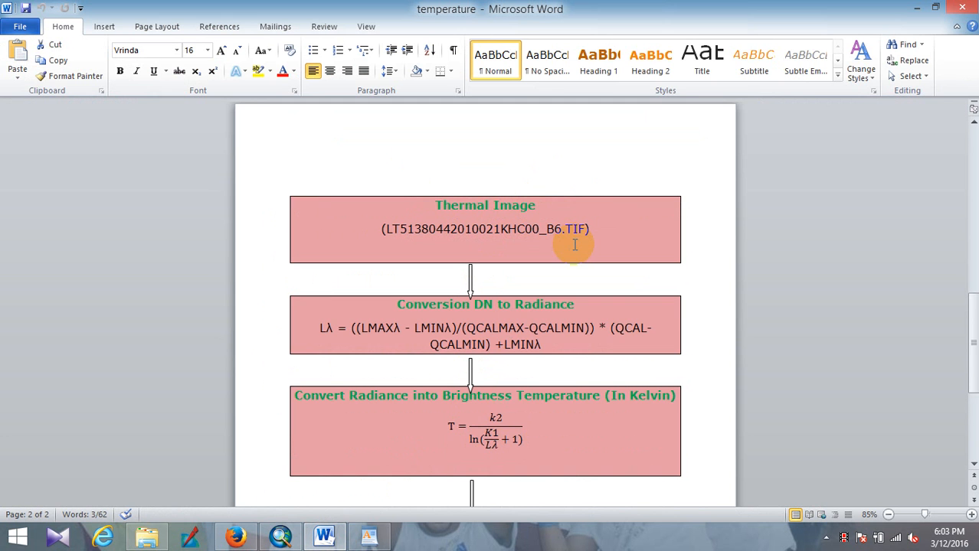
scroll(575, 244, down, 1)
click(563, 279)
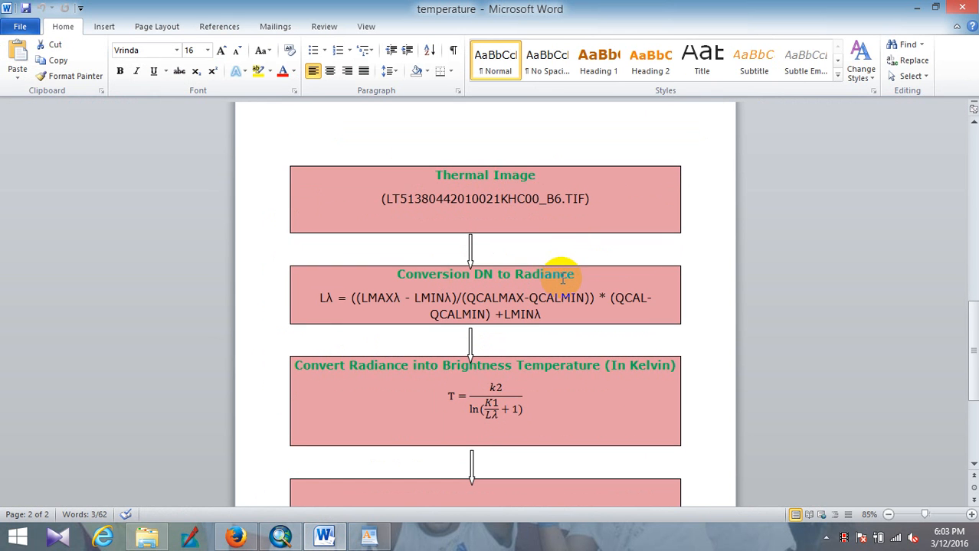
scroll(562, 278, down, 2)
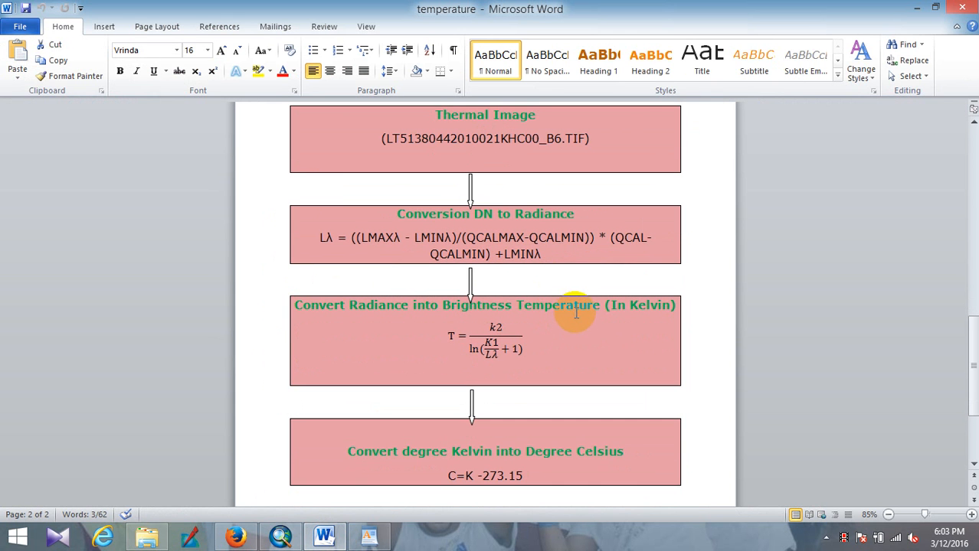
scroll(576, 312, down, 2)
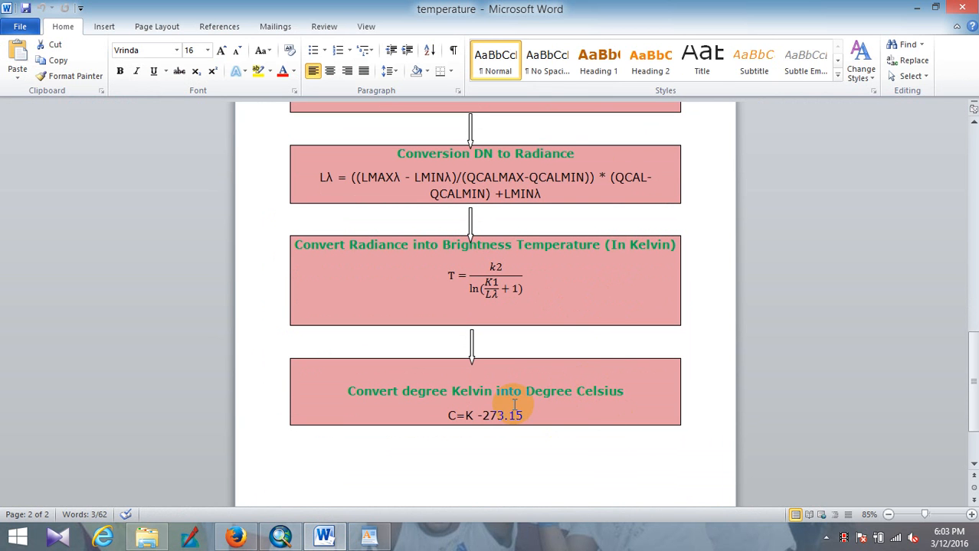
scroll(620, 348, up, 15)
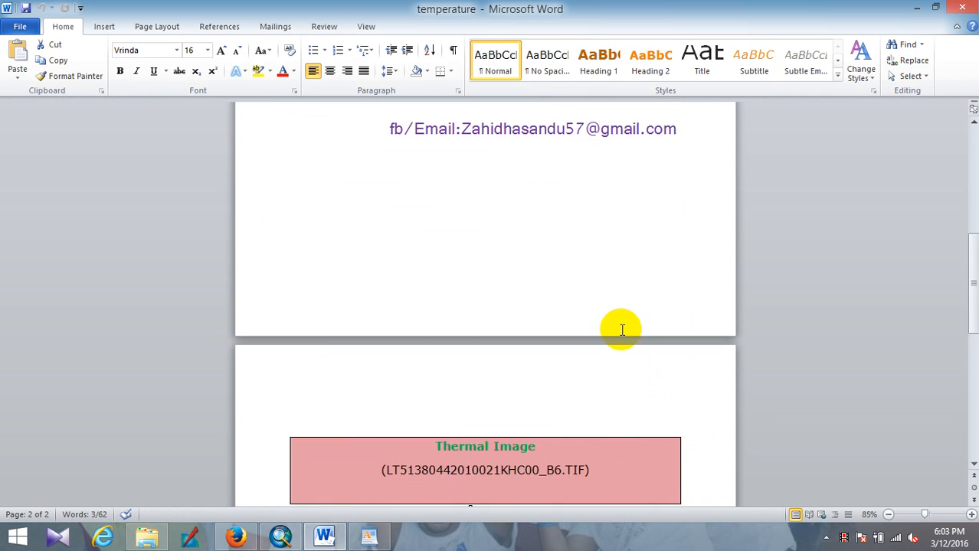
scroll(625, 331, up, 1)
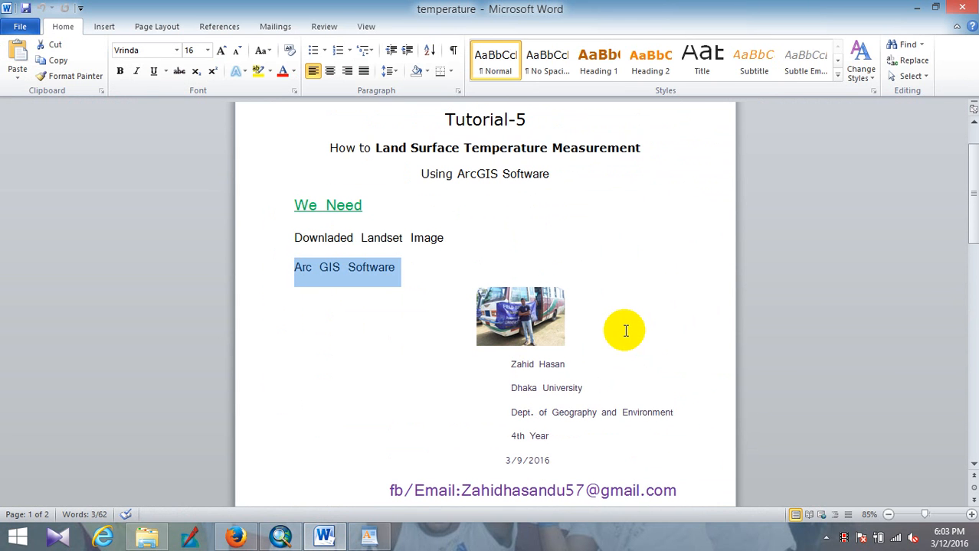
click(626, 331)
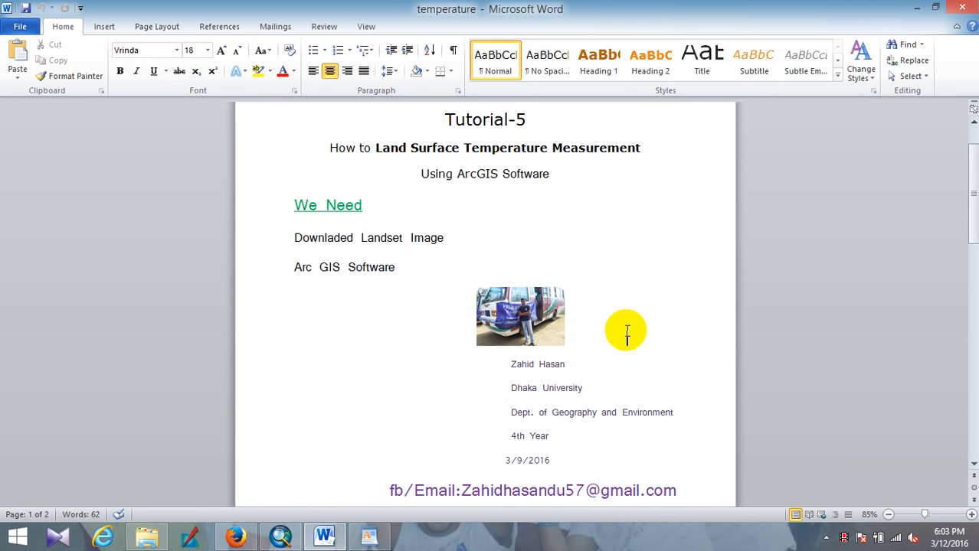